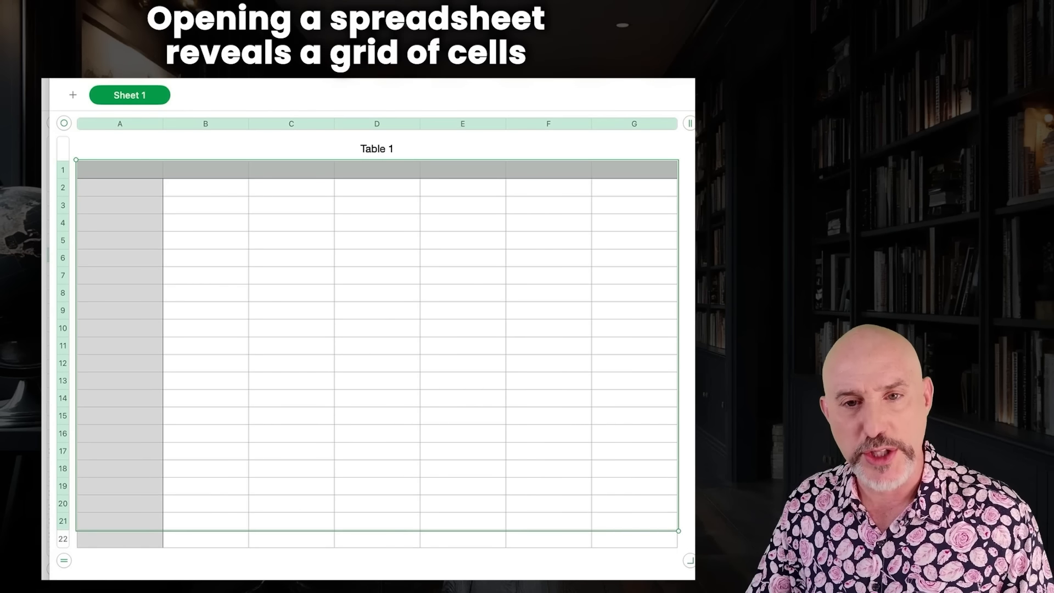
Step: Select the entire table grid from A1 to G22, and single cells D9 and D7
left_click(240, 237)
left_click(368, 239)
left_click_drag(121, 181, 615, 540)
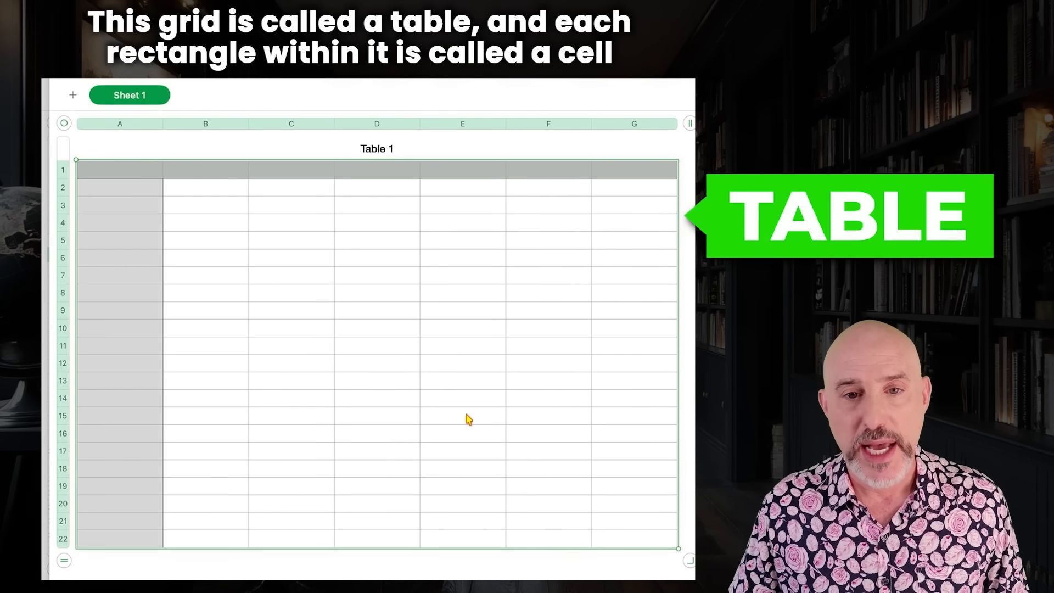
left_click(213, 294)
left_click(414, 308)
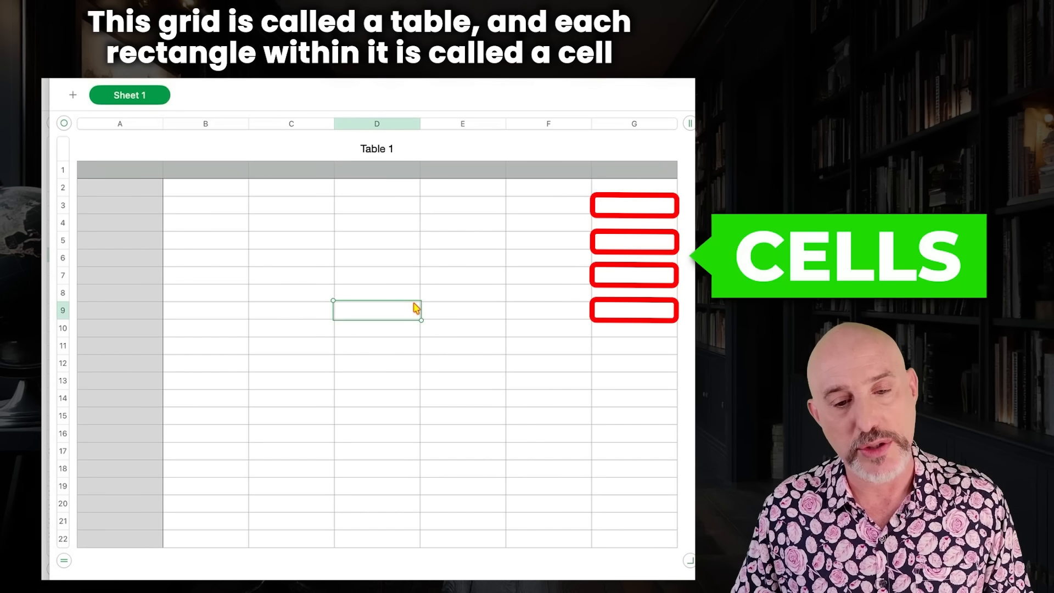
left_click(389, 278)
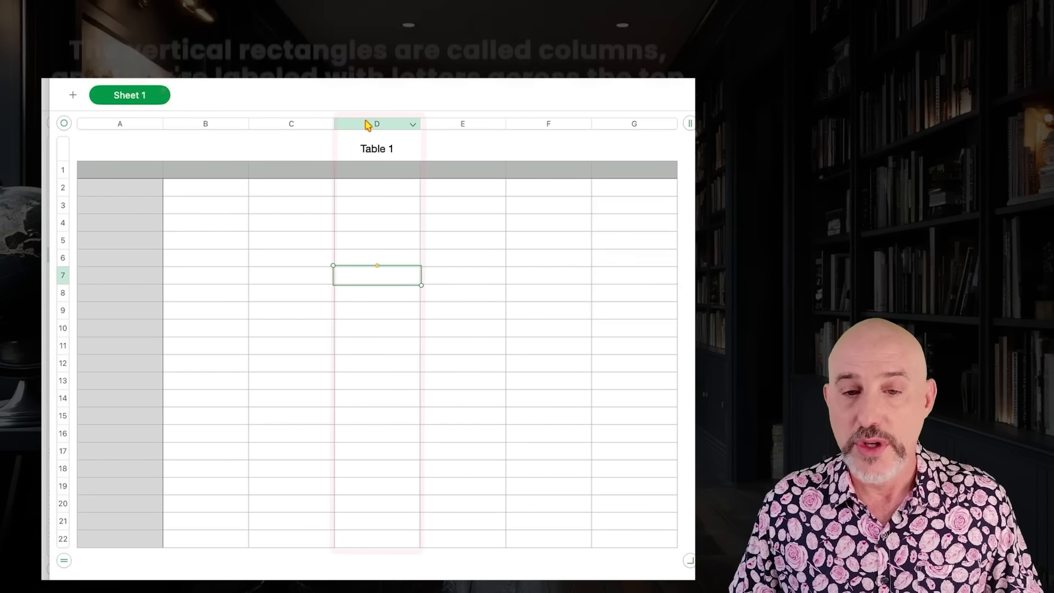
Step: Select whole columns D, A, B, C and D again one after another, and the whole of row 6
left_click(366, 124)
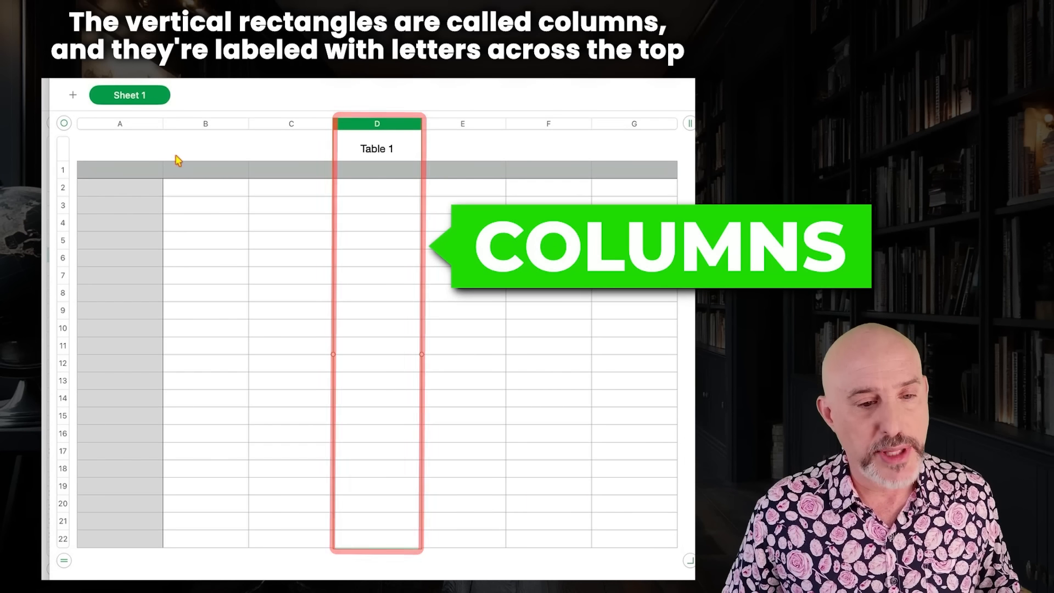
left_click(123, 125)
left_click(202, 124)
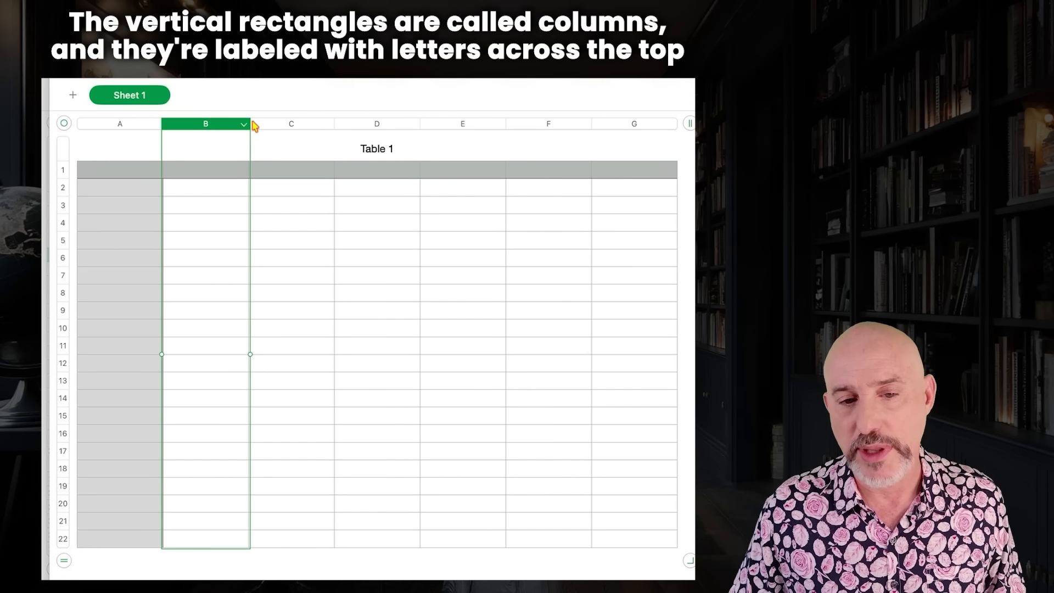
left_click(280, 126)
left_click(351, 124)
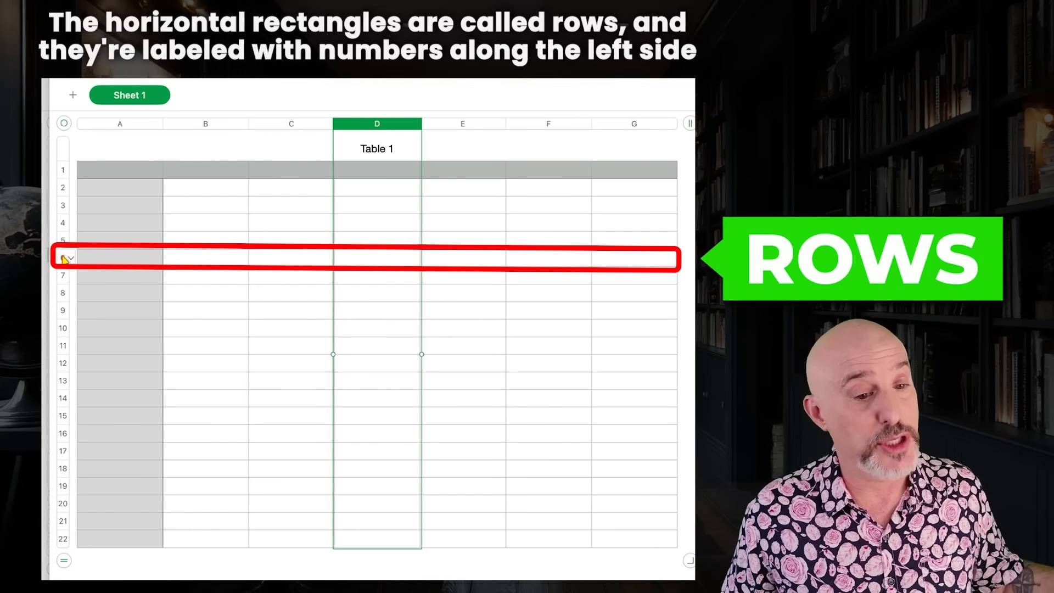
left_click(64, 258)
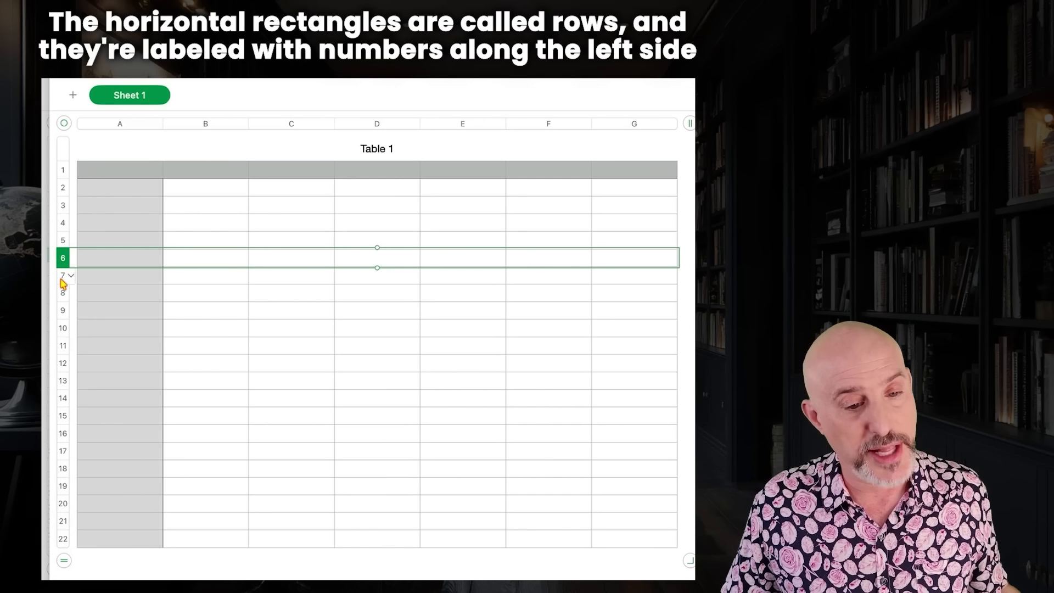
Step: Select cells C5, E12 and B6 one after another
left_click(280, 237)
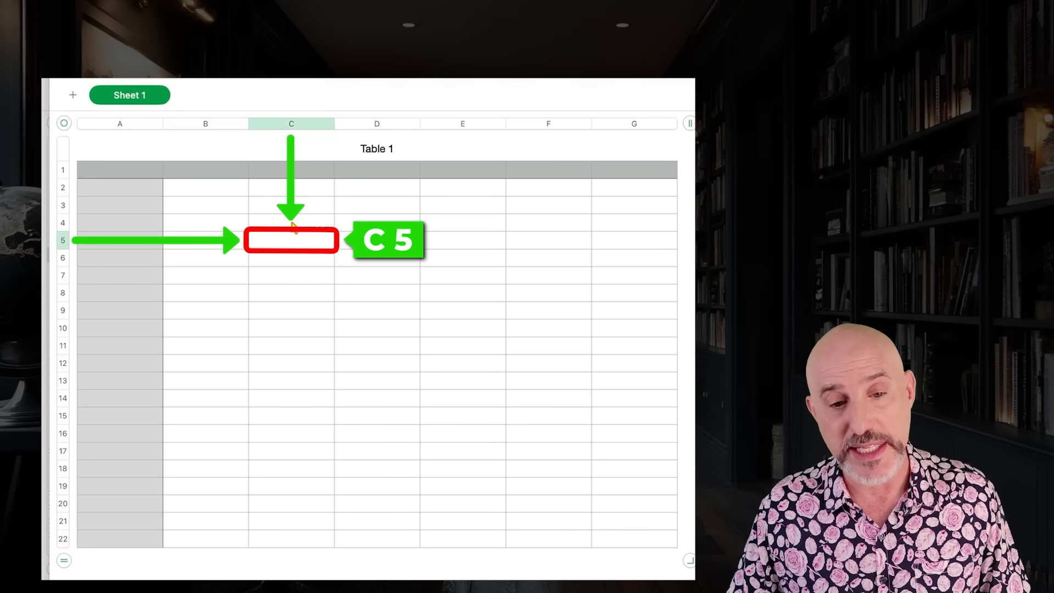
left_click(457, 361)
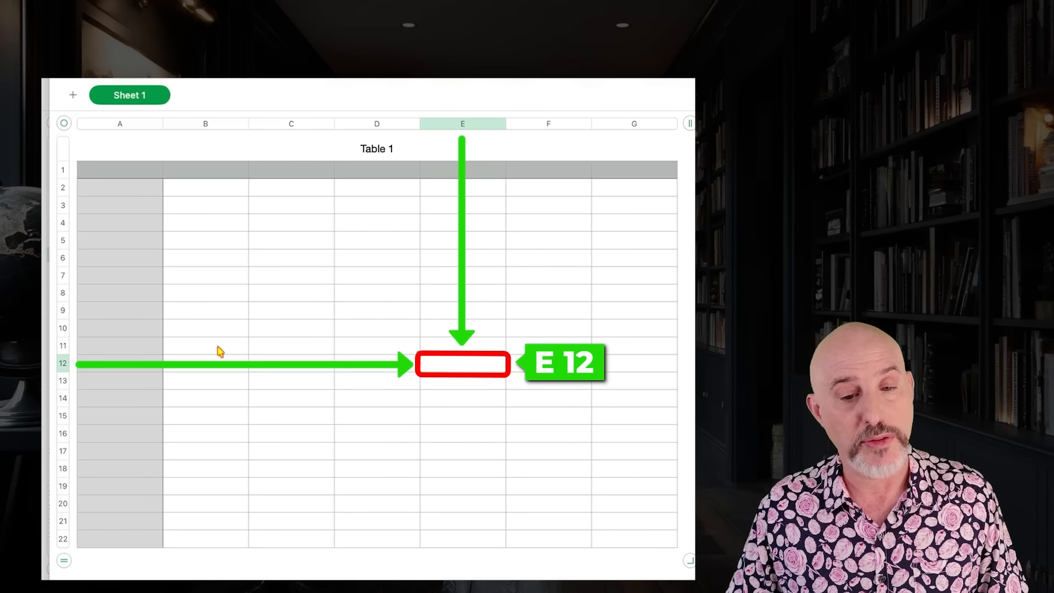
left_click(209, 258)
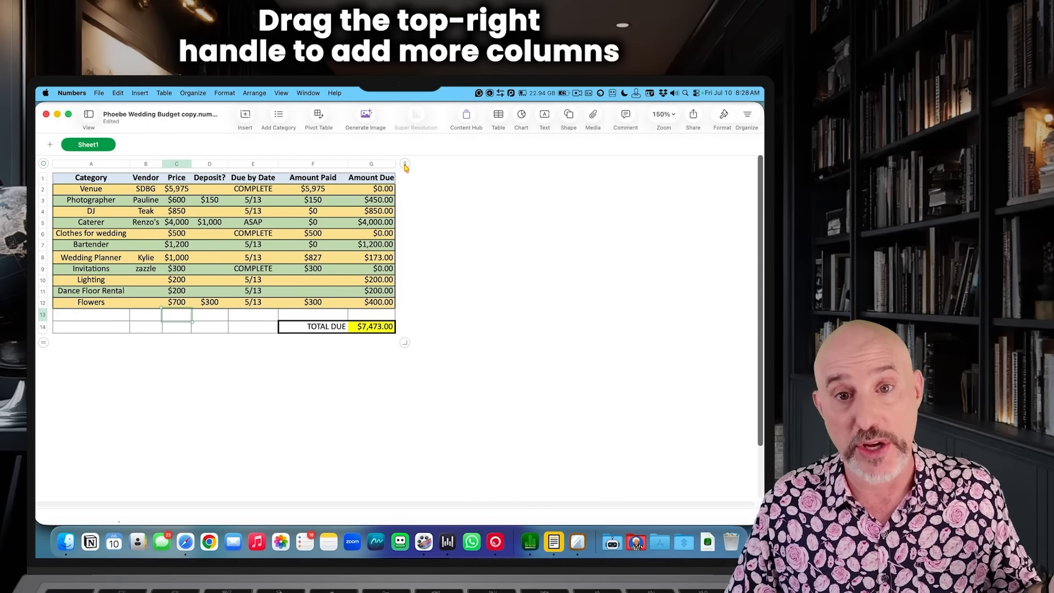
Step: Extend the wedding budget table with extra columns up to column L and extra rows down to row 27
left_click_drag(406, 166, 642, 166)
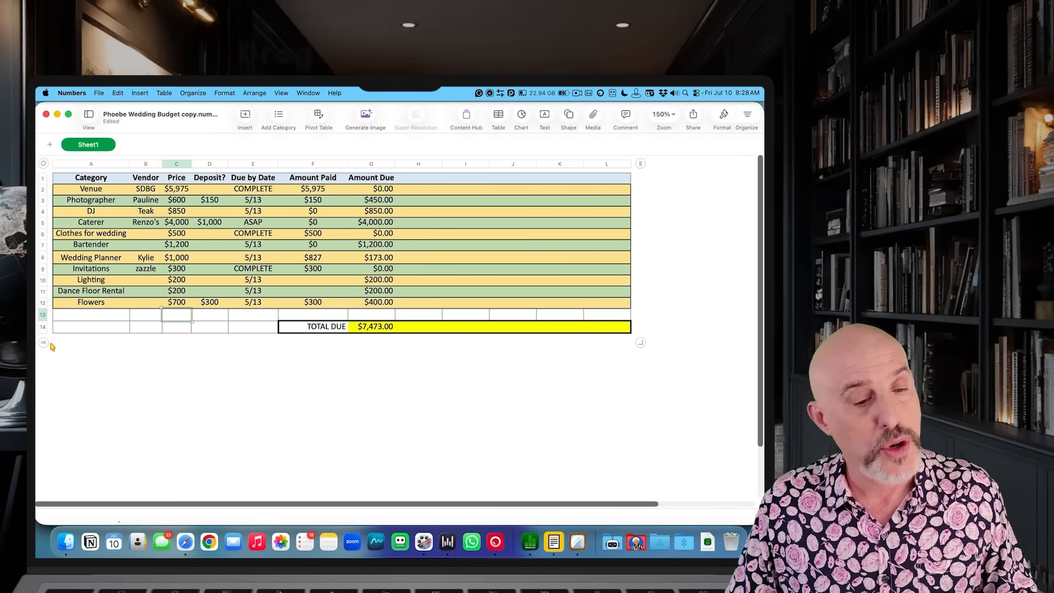
left_click_drag(49, 346, 43, 502)
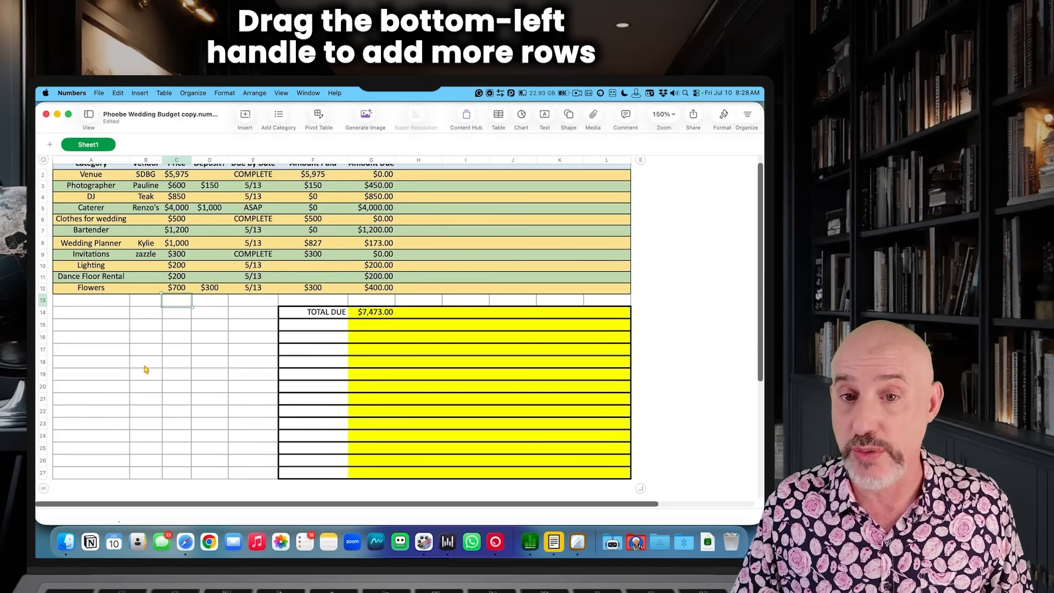
scroll(145, 365, "up", 2)
Step: Insert one empty column before and one empty column after the Amount Paid column
left_click(321, 165)
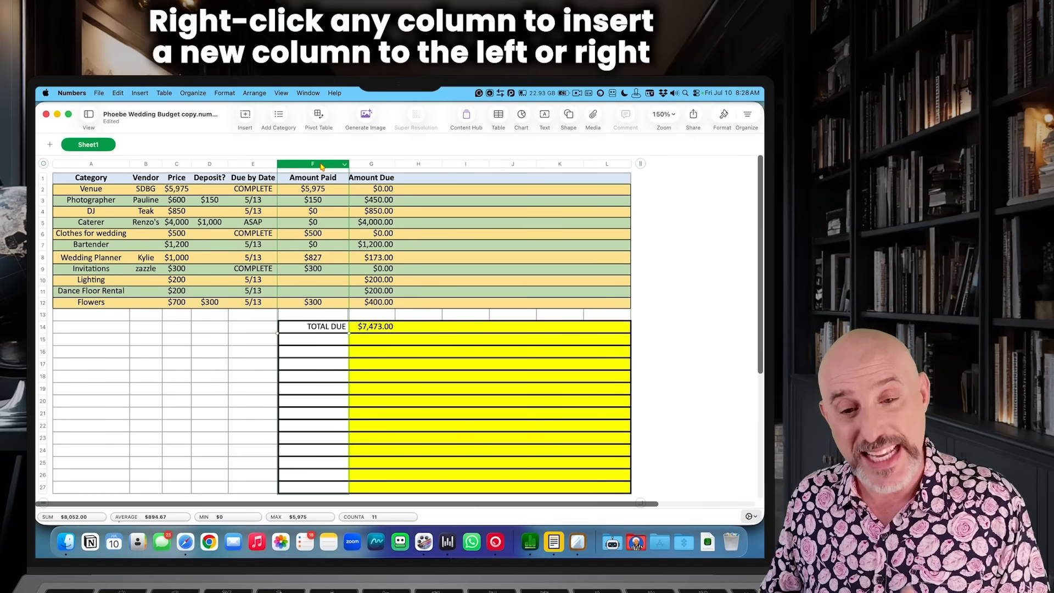
right_click(321, 165)
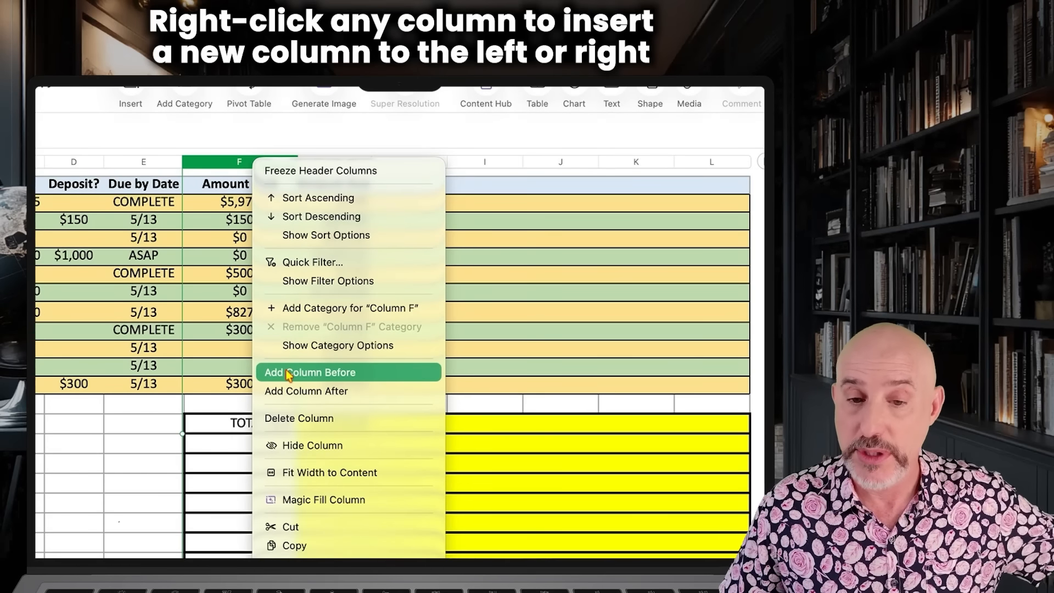
left_click(288, 374)
right_click(356, 165)
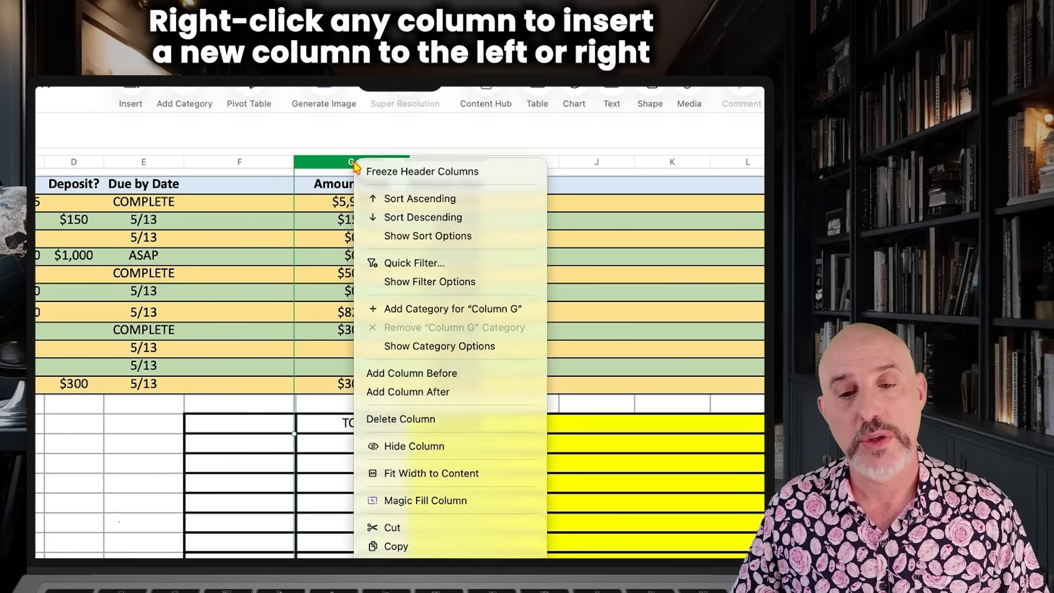
left_click(396, 392)
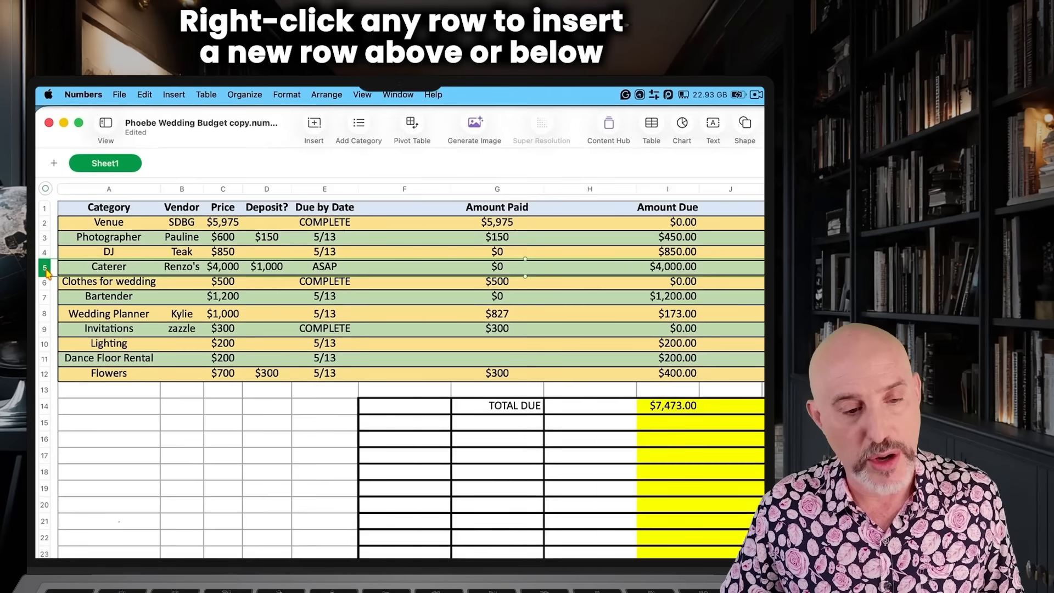
Step: Insert an empty row above the Caterer row and another below the Bartender row
right_click(44, 224)
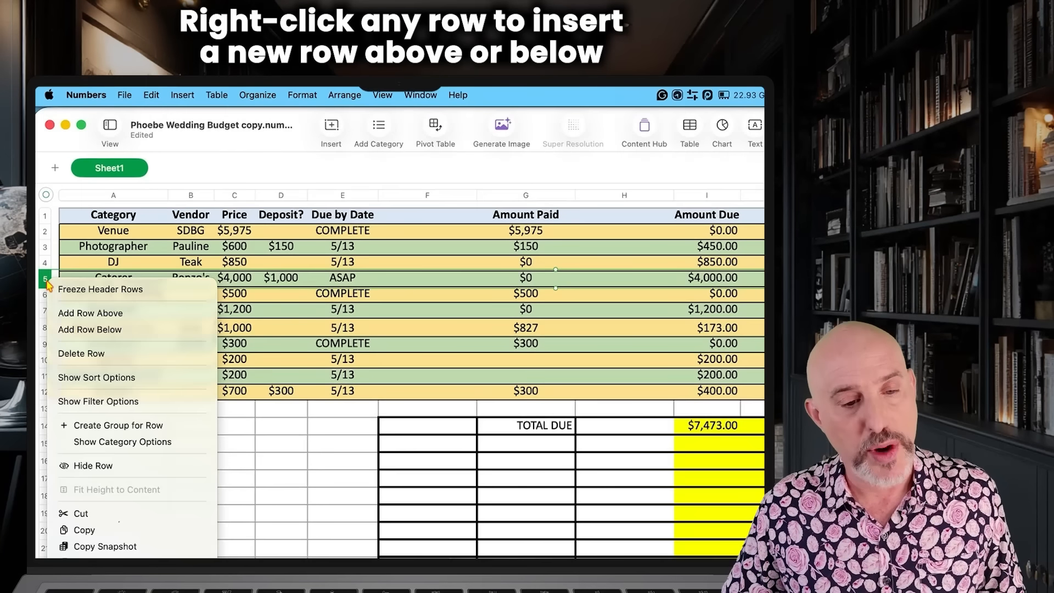
left_click(74, 311)
right_click(45, 325)
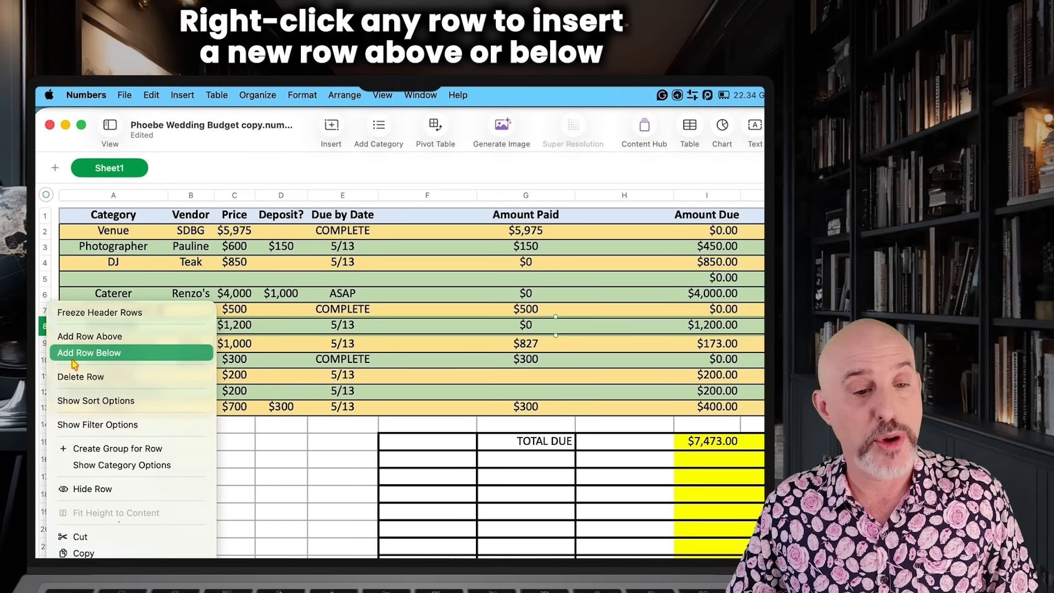
left_click(74, 352)
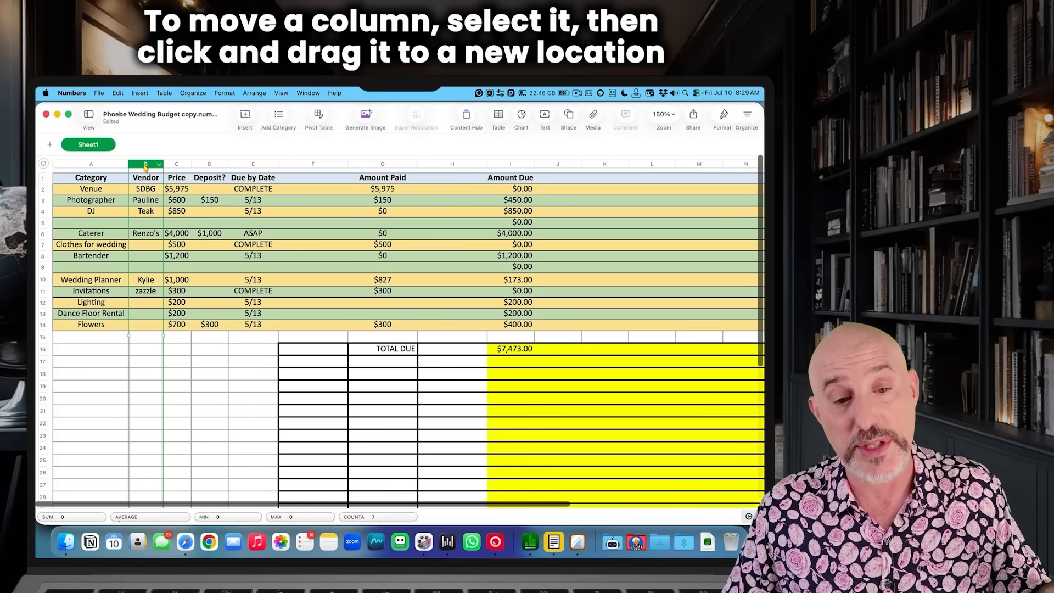
Step: Move the Vendor column directly after Amount Paid and the Clothes for wedding row below Flowers
left_click_drag(146, 168, 393, 171)
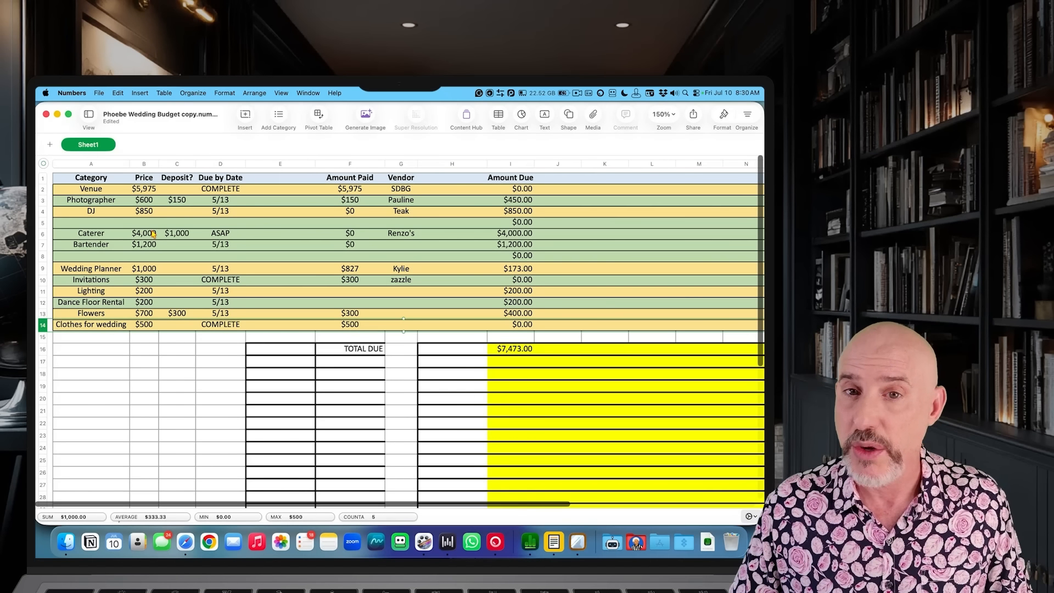
Step: Move the Caterer's price to cell K6 and the Amount Due block I3:I11 to the empty area below the entries
left_click(148, 235)
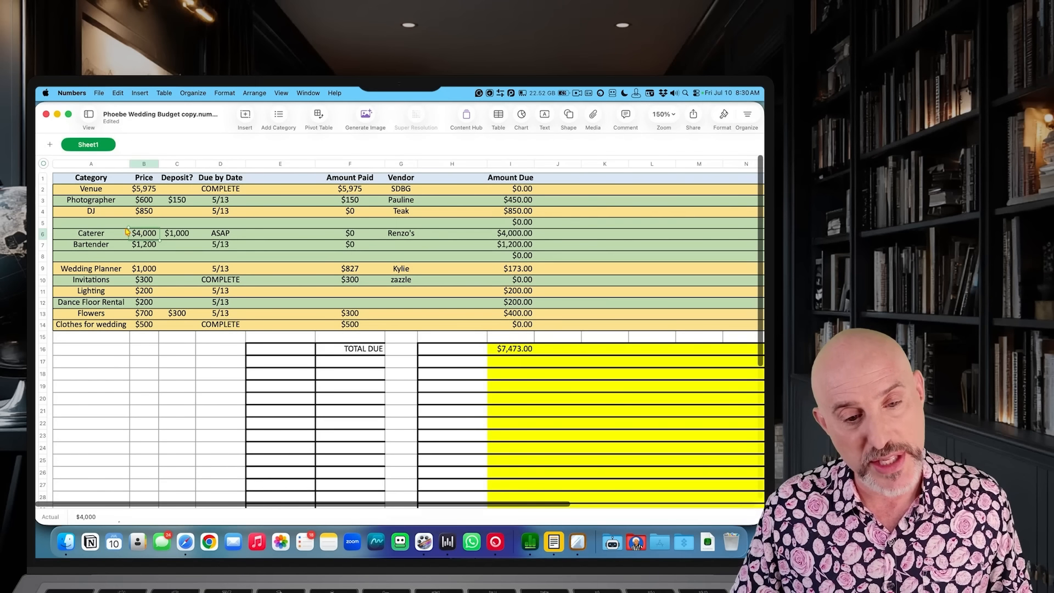
left_click_drag(142, 235, 587, 238)
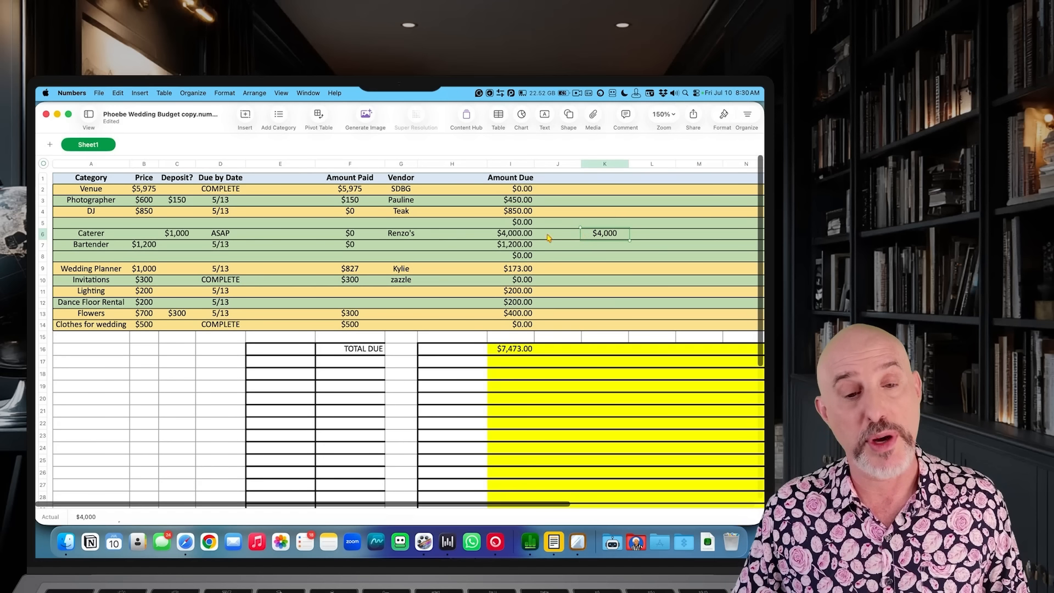
left_click_drag(532, 205, 526, 292)
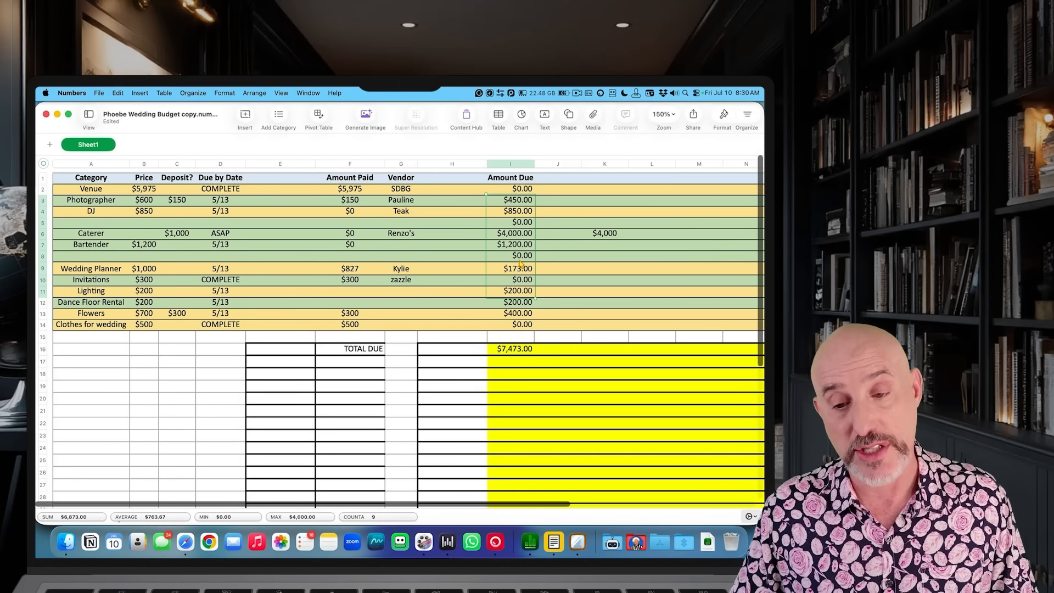
left_click_drag(516, 246, 142, 407)
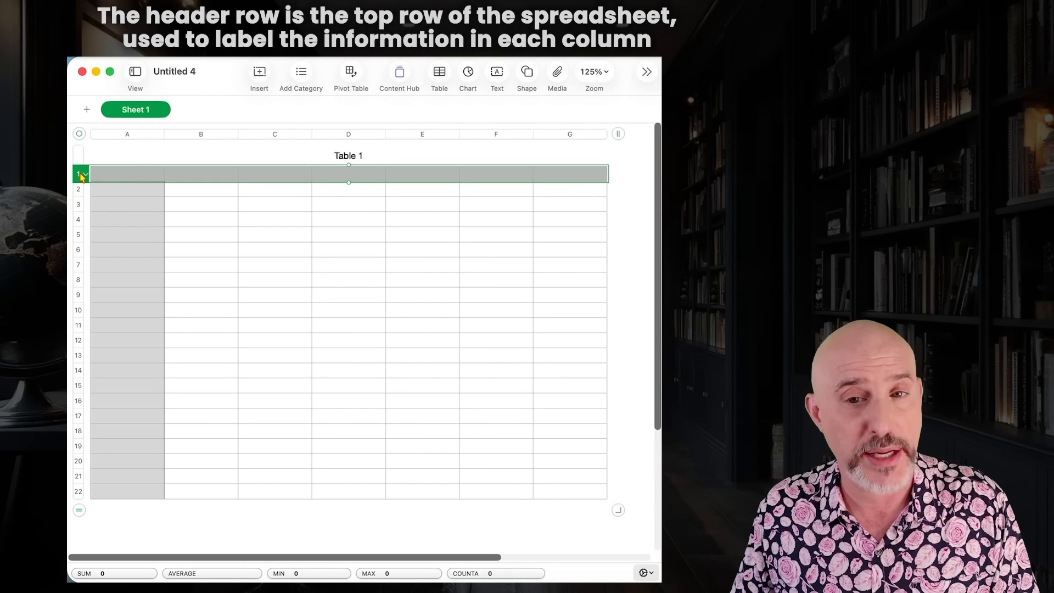
Step: Enter the filler text zcvcvx in header cell A1 of the blank table and replace it with NAME
left_click(122, 179)
type("zcvcvx")
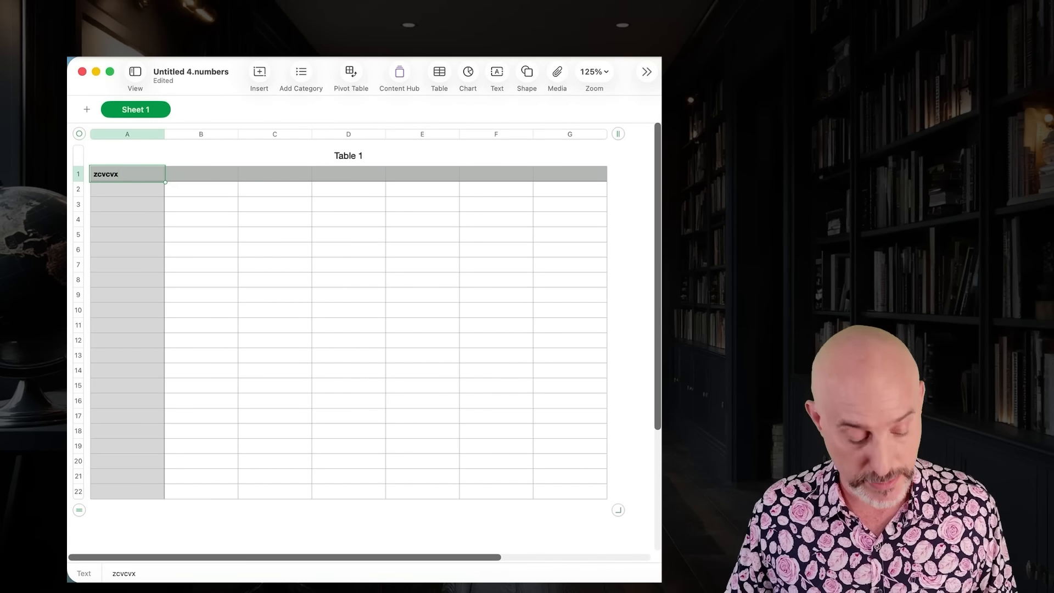
type("NAME")
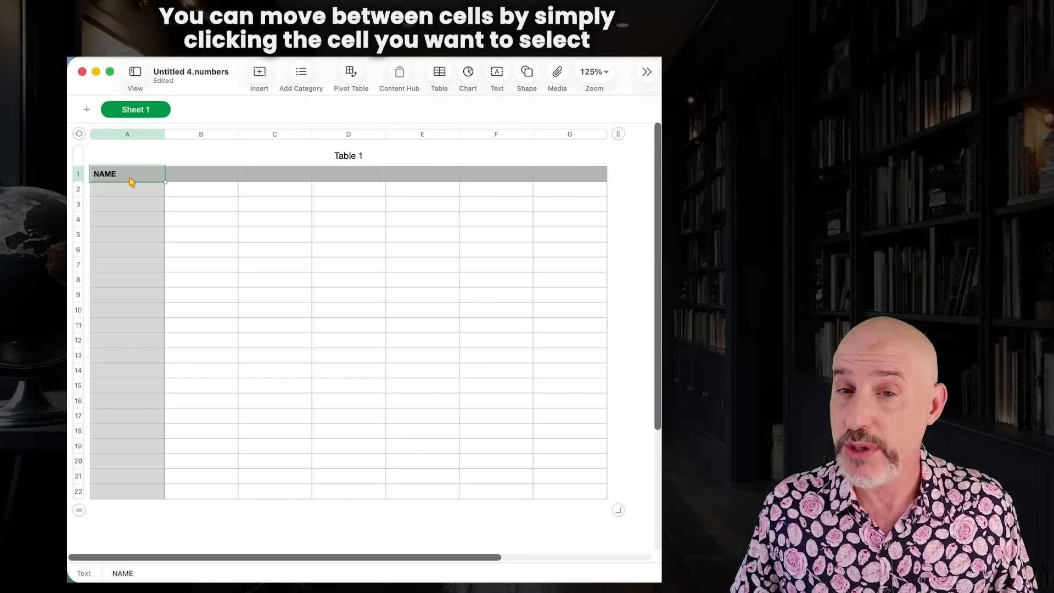
Step: Label header cell B1 as COST and move the selection on to the next header cell
left_click(186, 180)
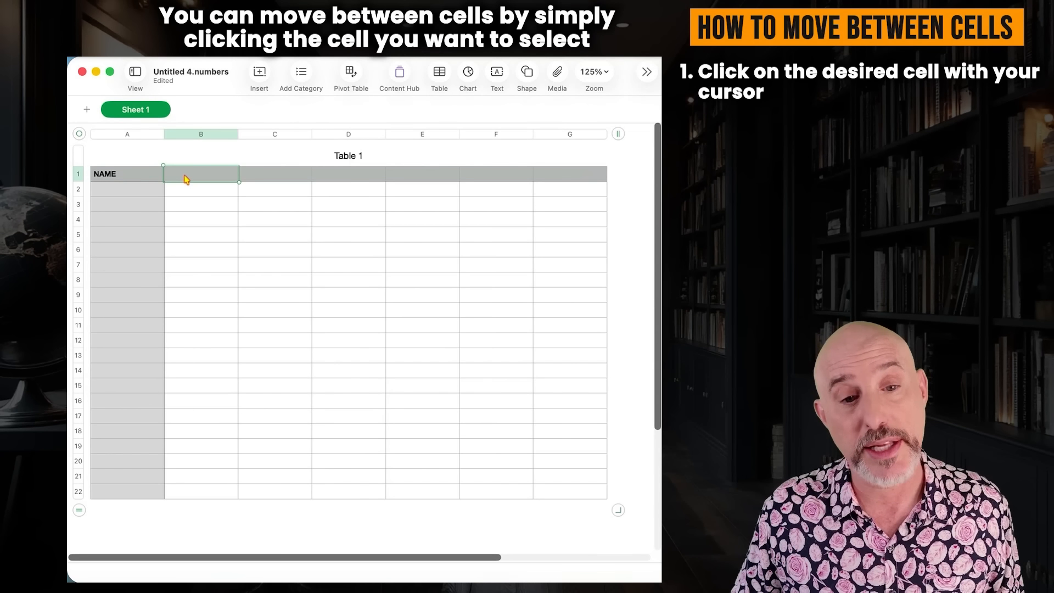
type("COST")
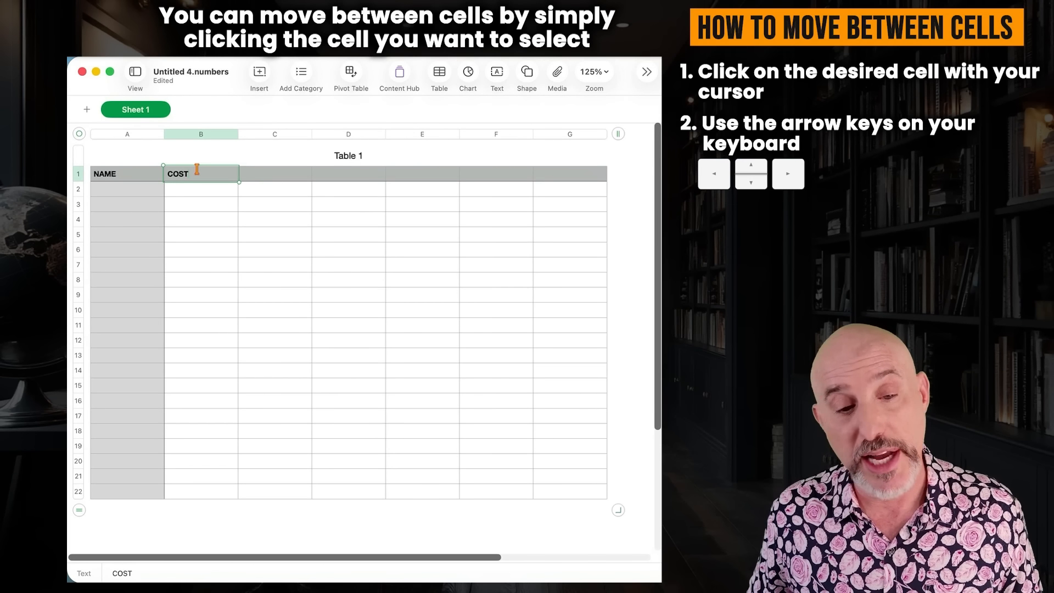
key("Tab")
left_click(199, 173)
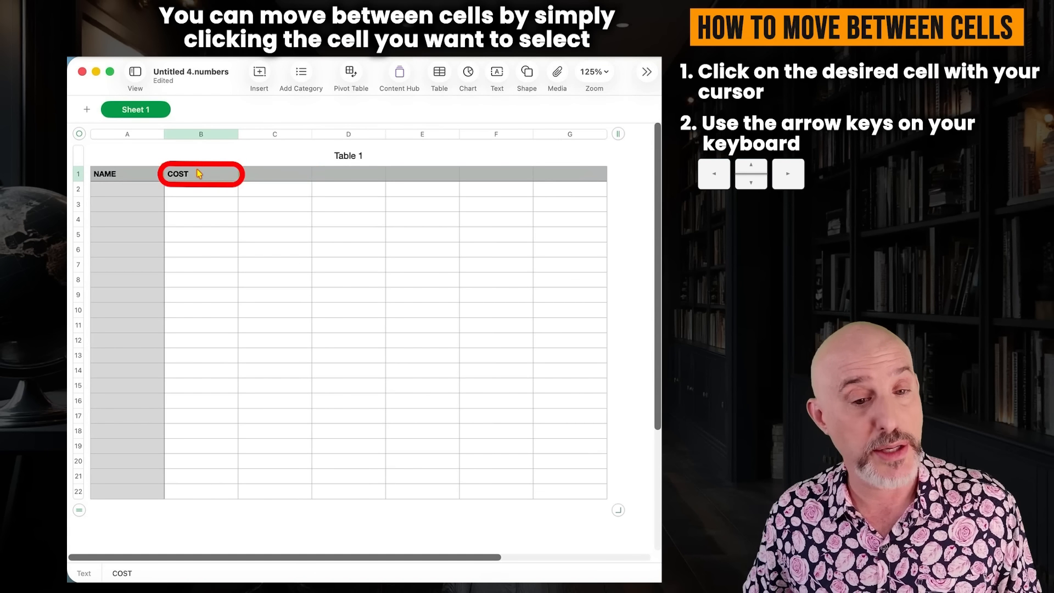
key("Right")
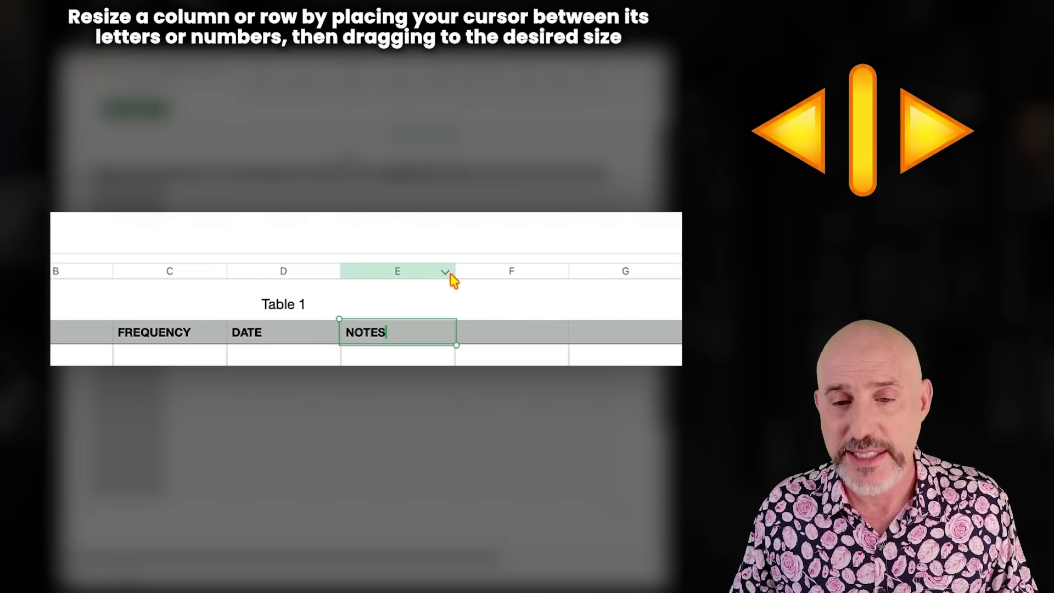
Step: Widen the NOTES column to about three times its width and try adjusting the header row's height
left_click_drag(454, 270, 702, 257)
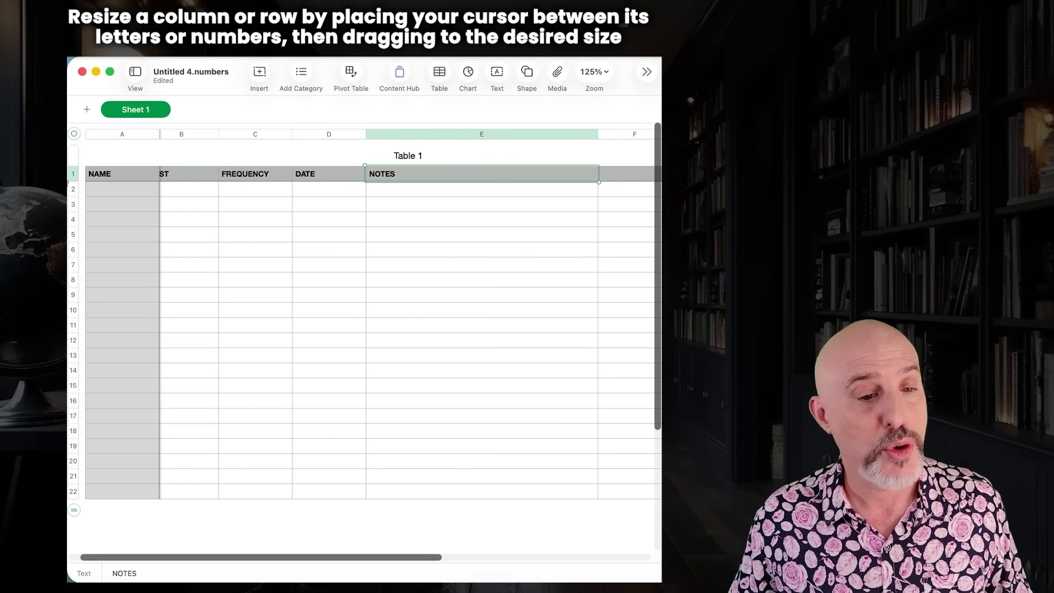
mouse_move(71, 181)
left_mouse_down()
mouse_move(72, 235)
mouse_move(72, 181)
left_mouse_up()
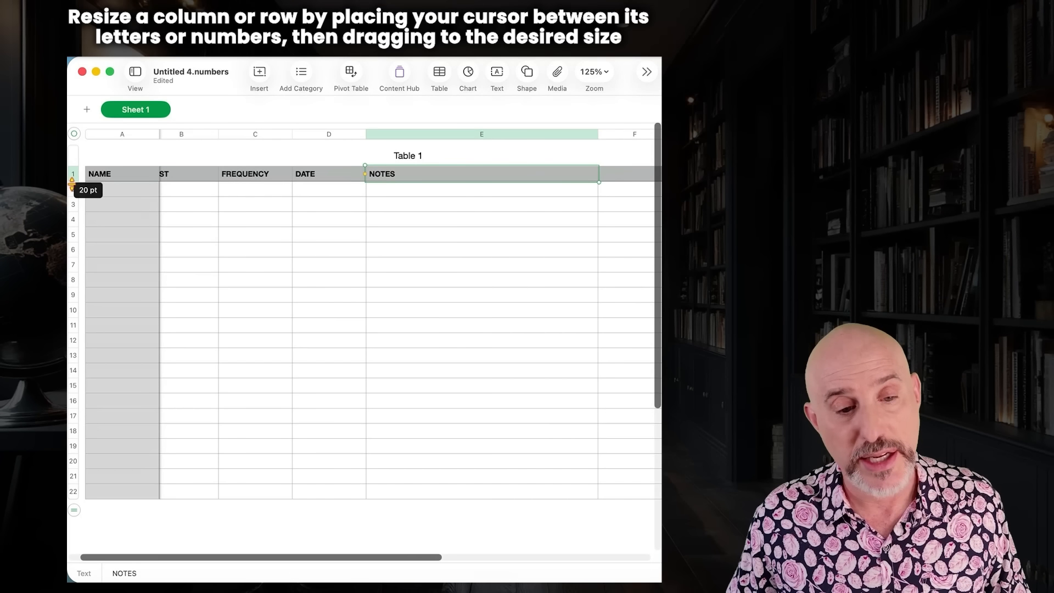
Step: Fit the NOTES column's width to its contents and undo the fit
double_click(601, 134)
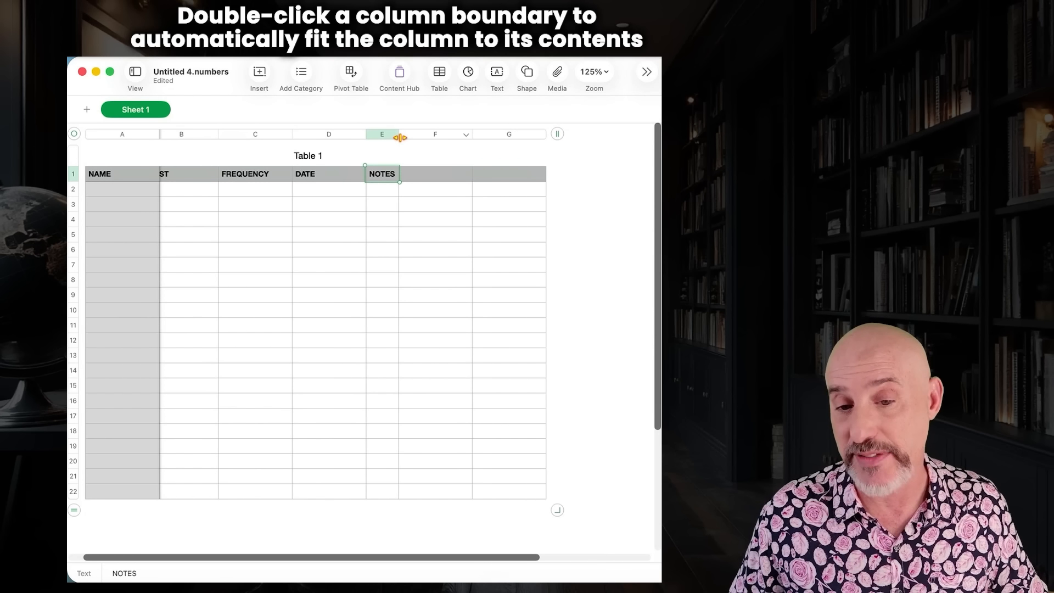
key("super+z")
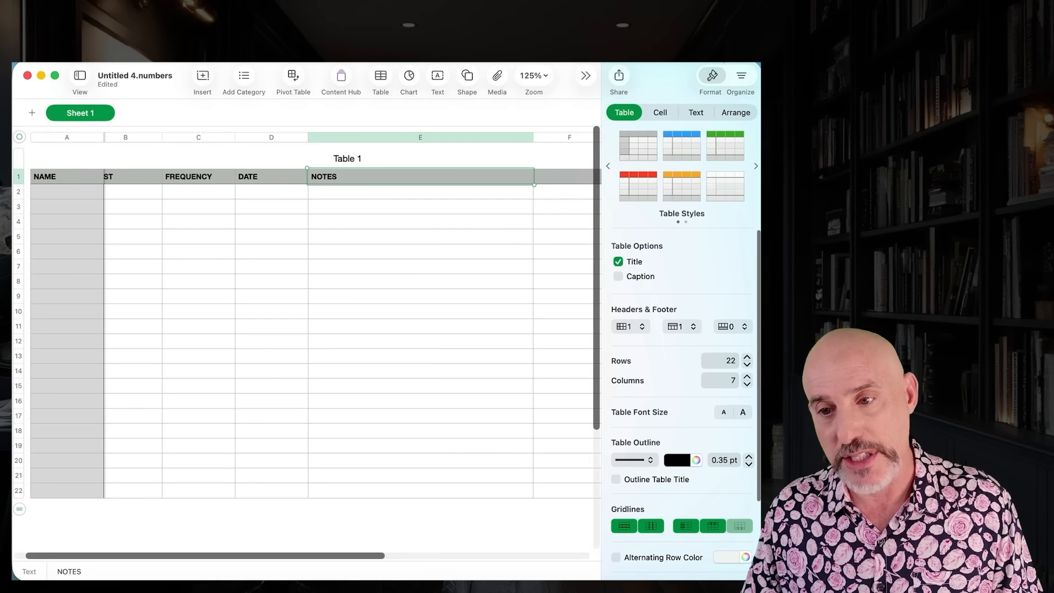
Step: Hide the table formatting options
left_click(713, 79)
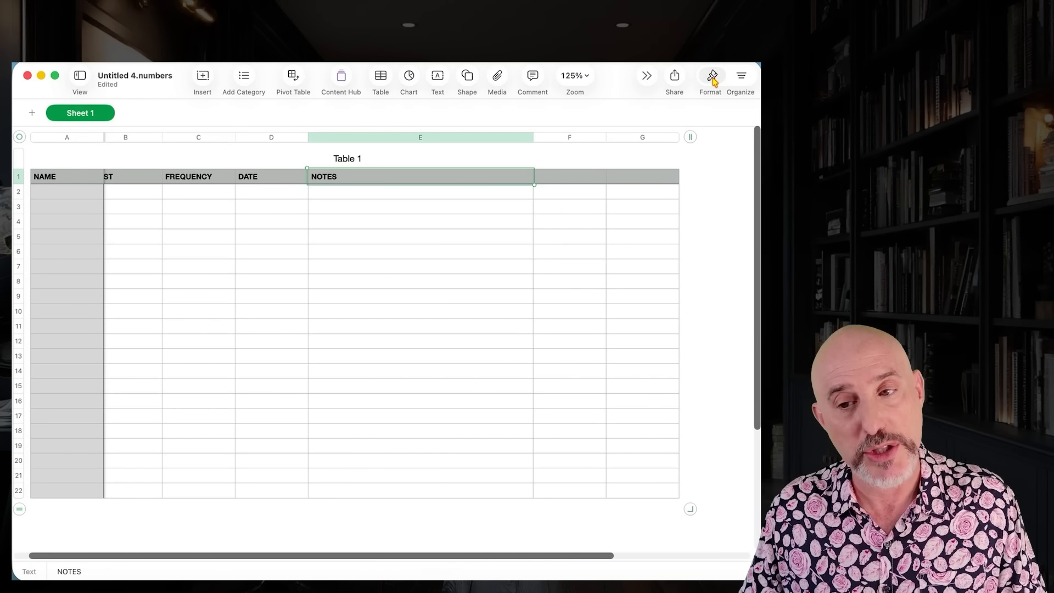
Step: Try the blue, red and orange table styles on the table and apply the green-header style
left_click(713, 80)
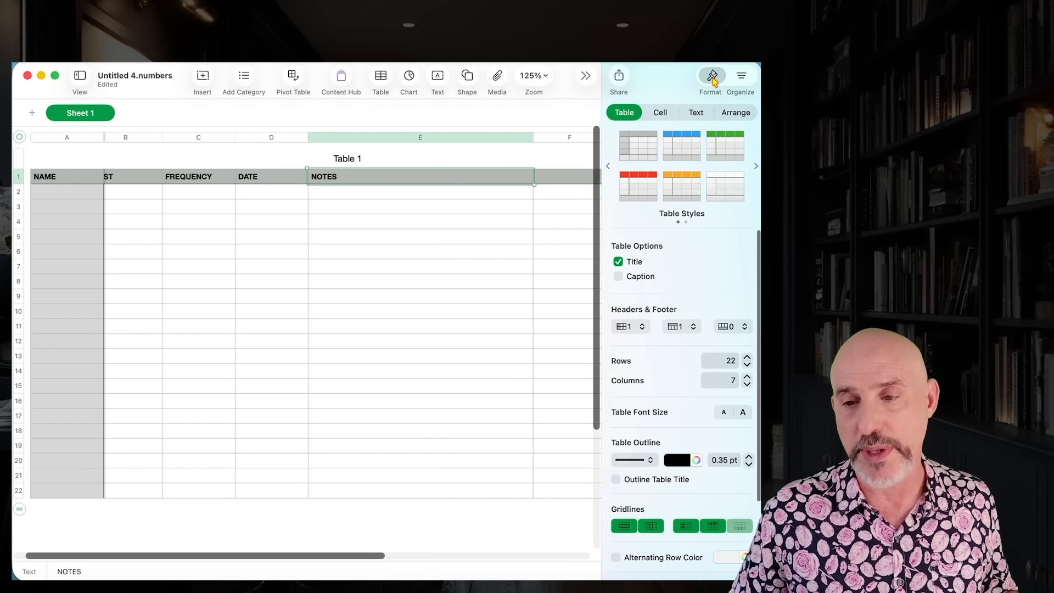
left_click(689, 158)
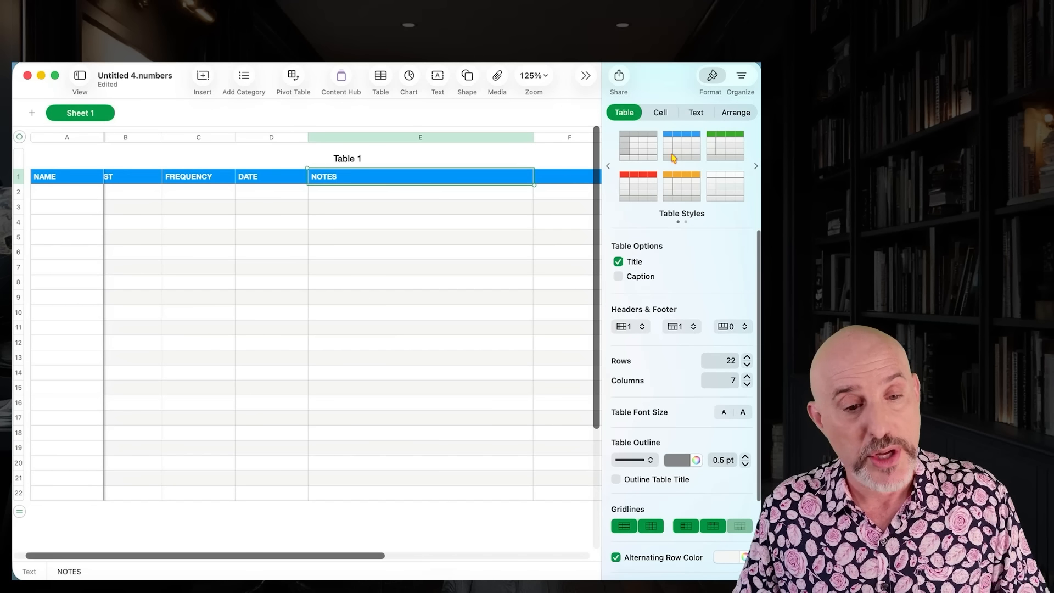
scroll(249, 271, "left", 2)
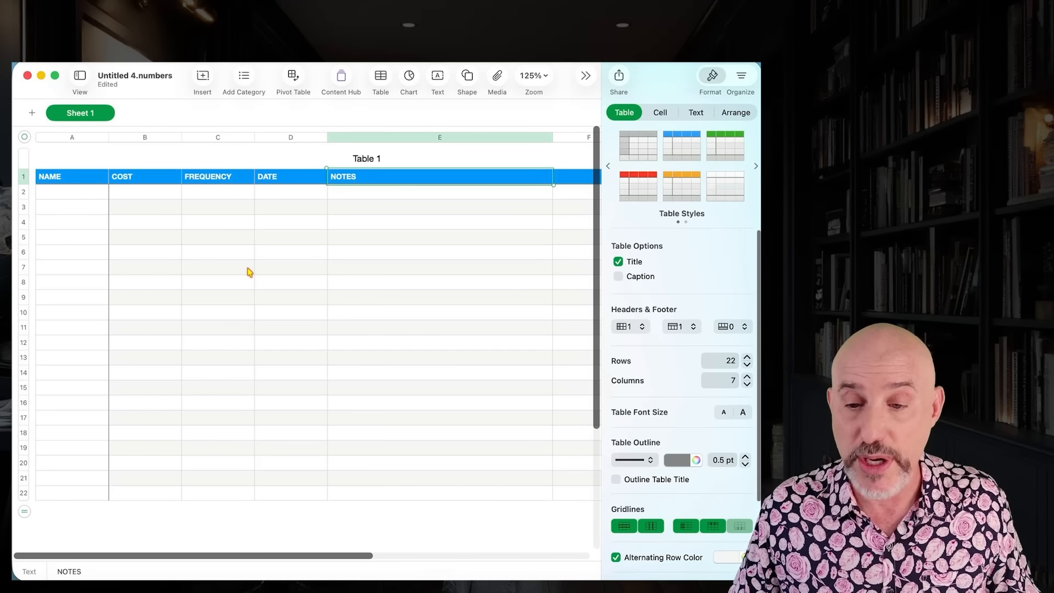
left_click(643, 186)
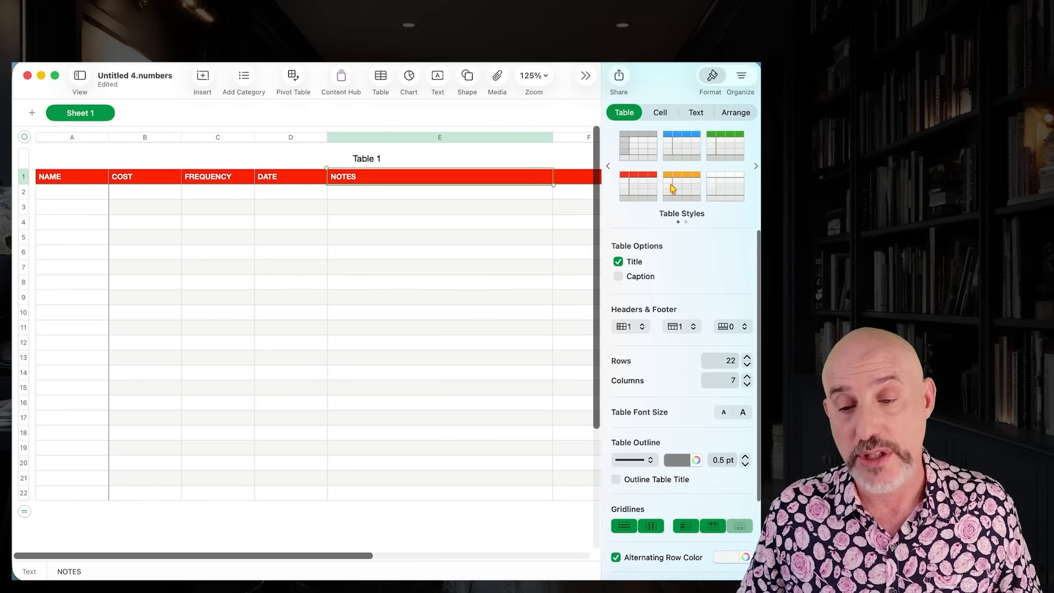
left_click(674, 188)
left_click(720, 151)
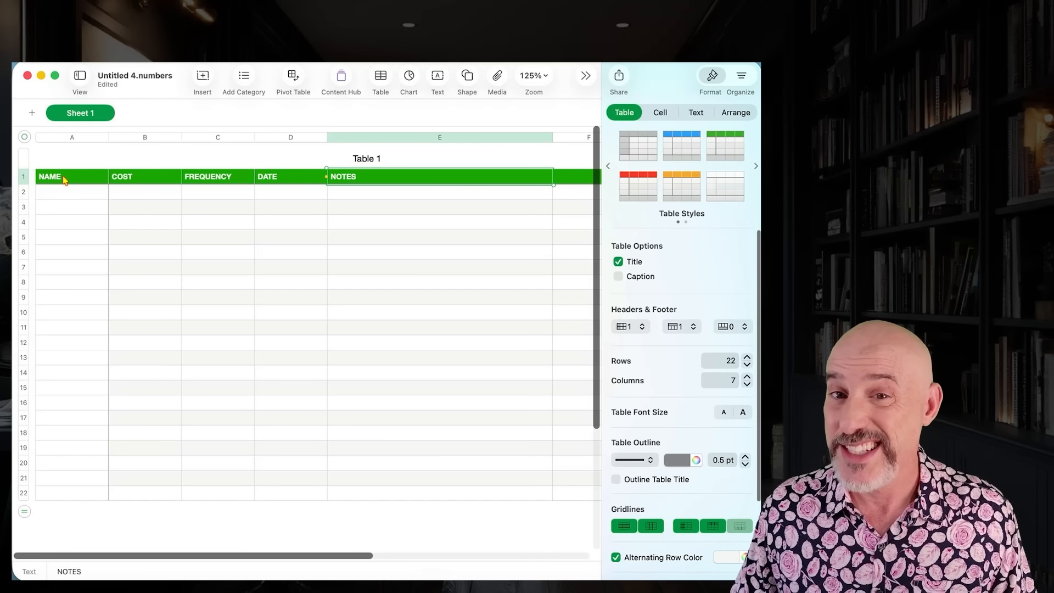
Step: Set the font size of the whole header row to 16 pt
left_click(24, 178)
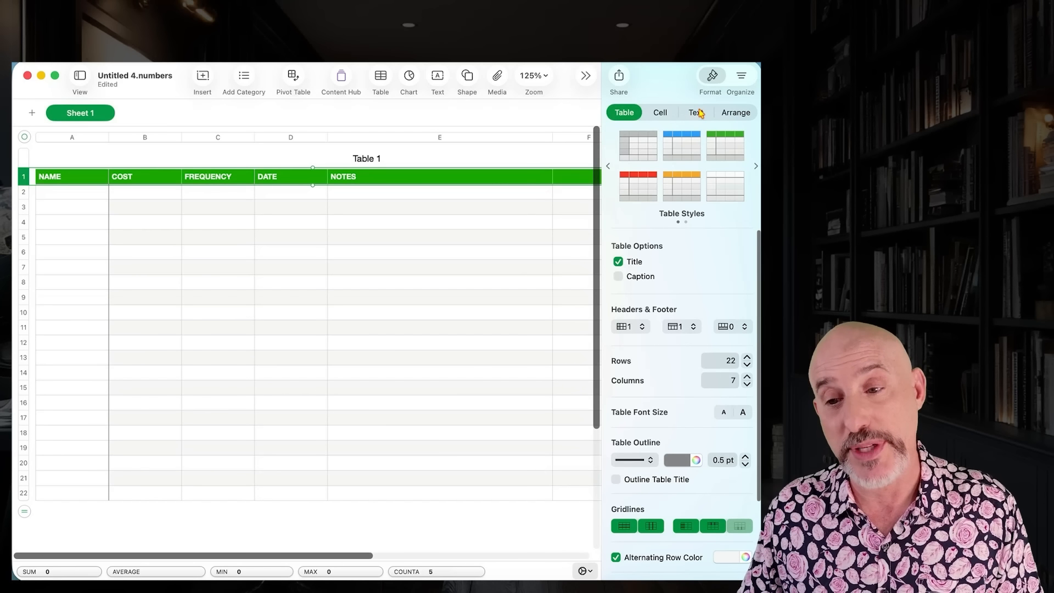
left_click(698, 113)
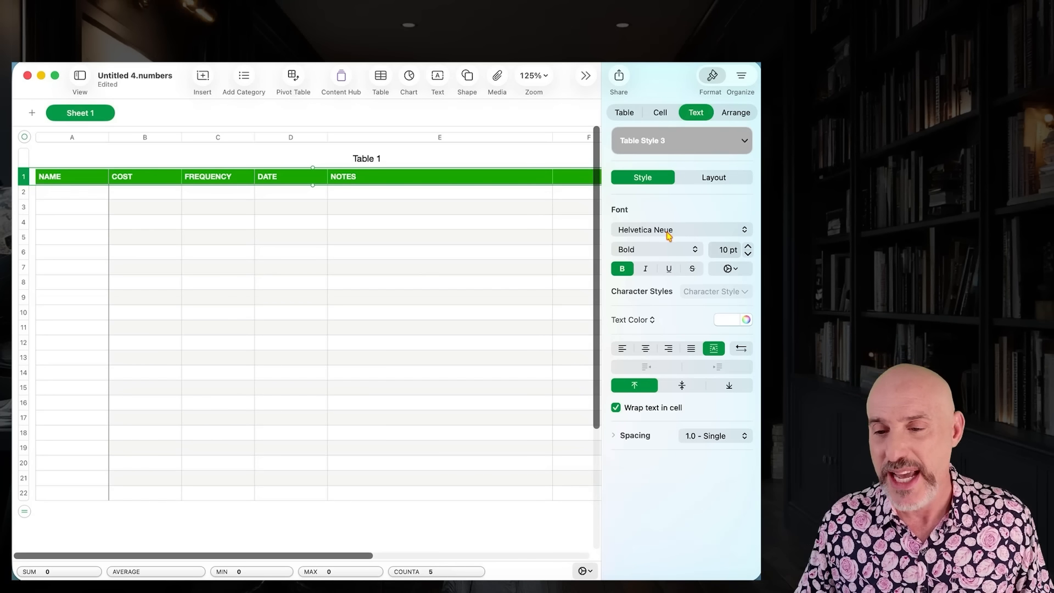
left_click(748, 246)
left_click(748, 246)
left_click(748, 246)
left_click(748, 246)
left_click(748, 246)
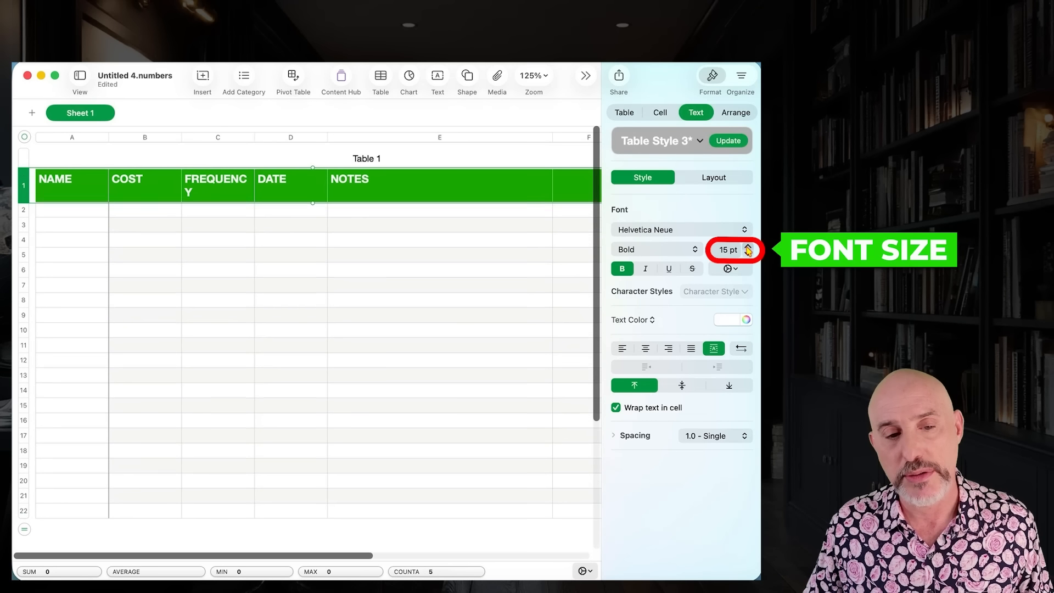
left_click(748, 246)
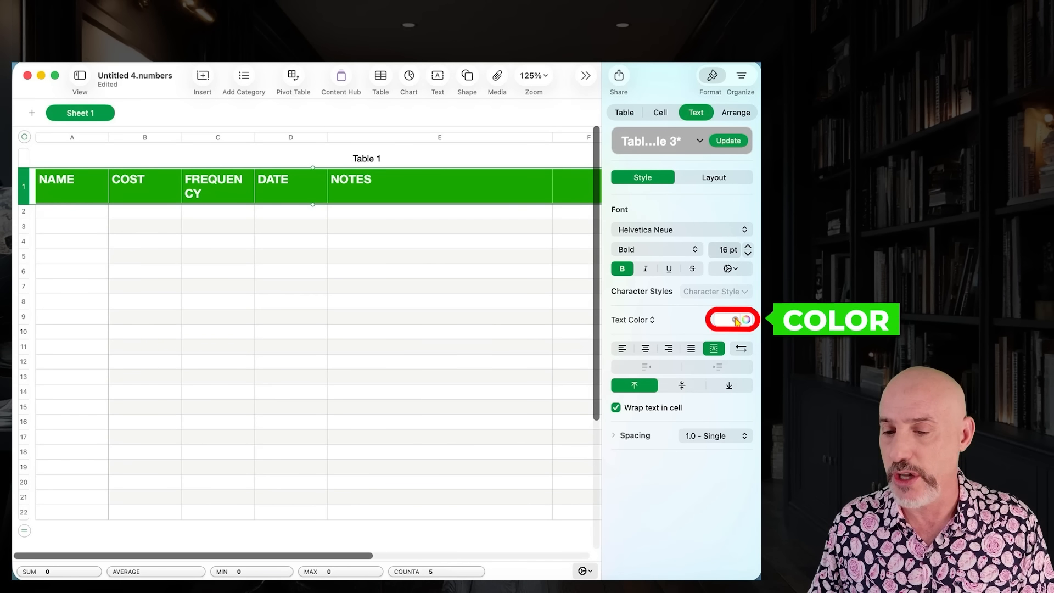
Step: Colour the header row's text red and centre it horizontally in its cells
left_click(737, 319)
left_click(759, 373)
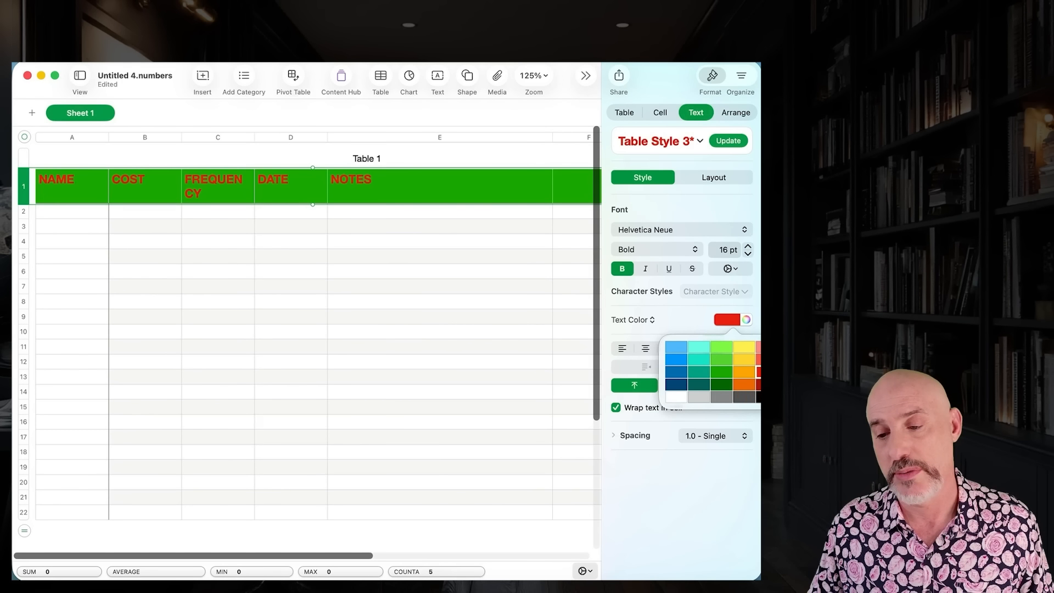
left_click(647, 349)
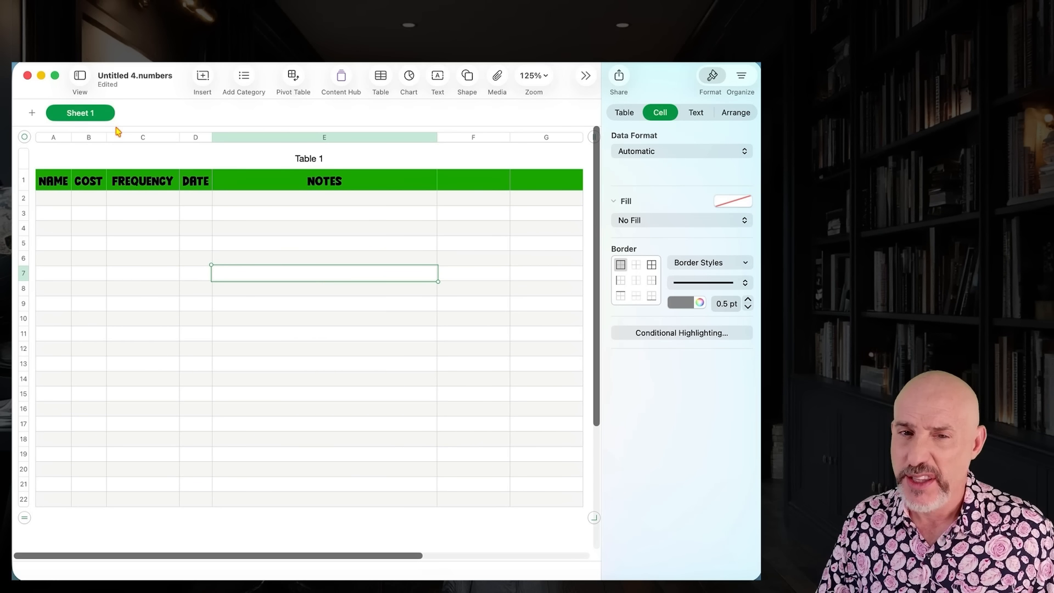
Step: Enter Netflix in the first cell under the NAME header
left_click(48, 204)
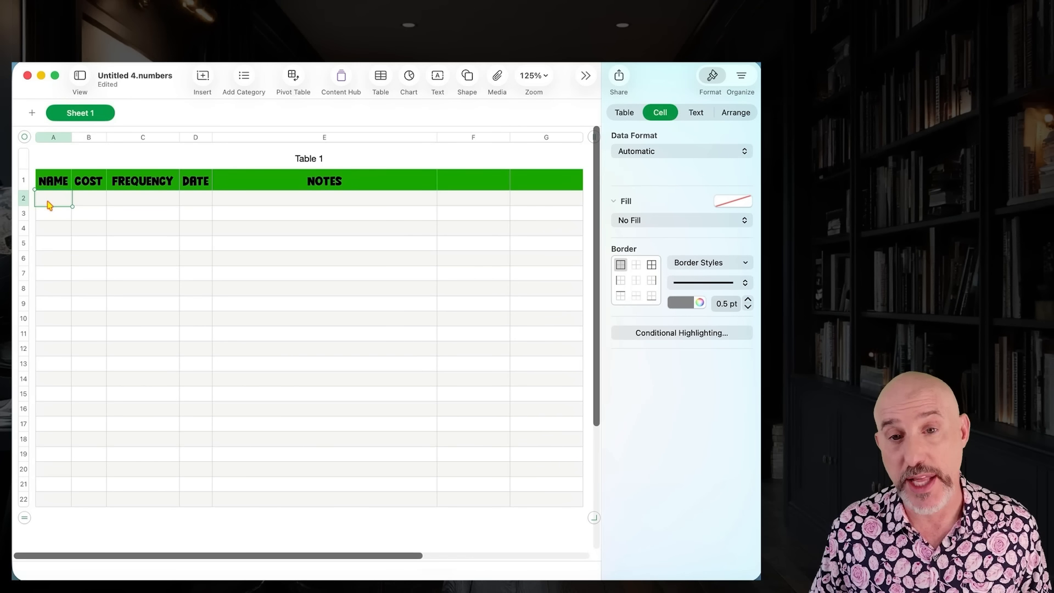
type("Netflix")
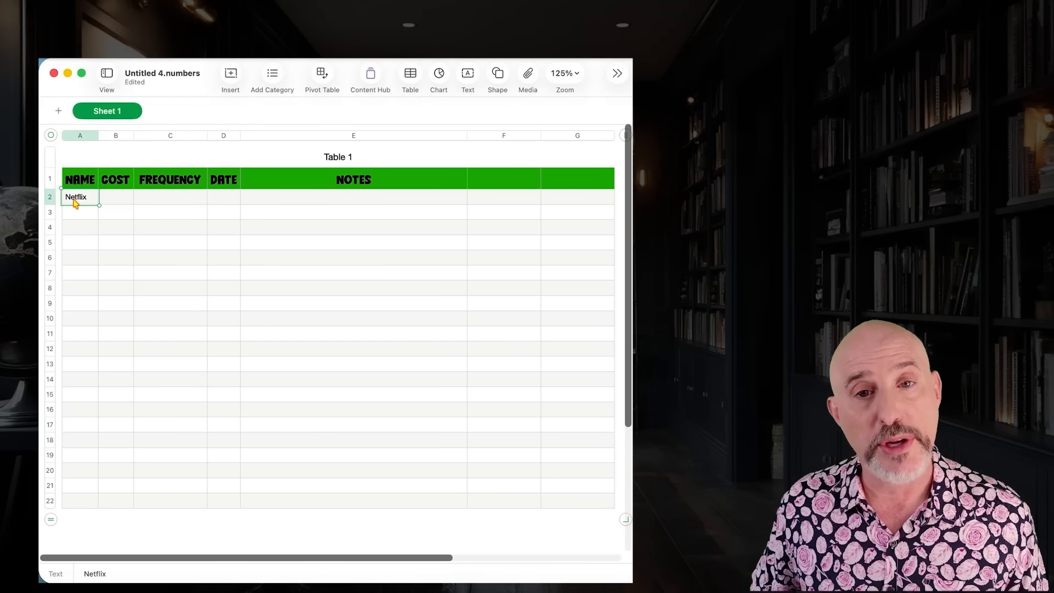
Step: Move the selection one cell at a time from A2 to E2 and back, and select D2 and E2 directly
key("Right")
key("Right")
key("Right")
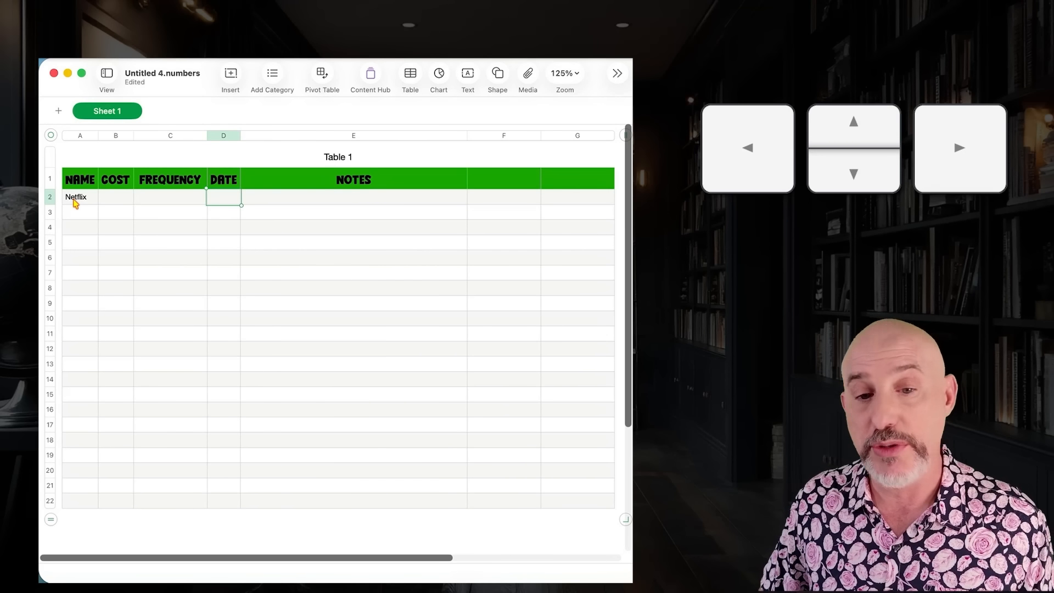
key("Right")
key("Left")
key("Left")
key("Left")
key("Left")
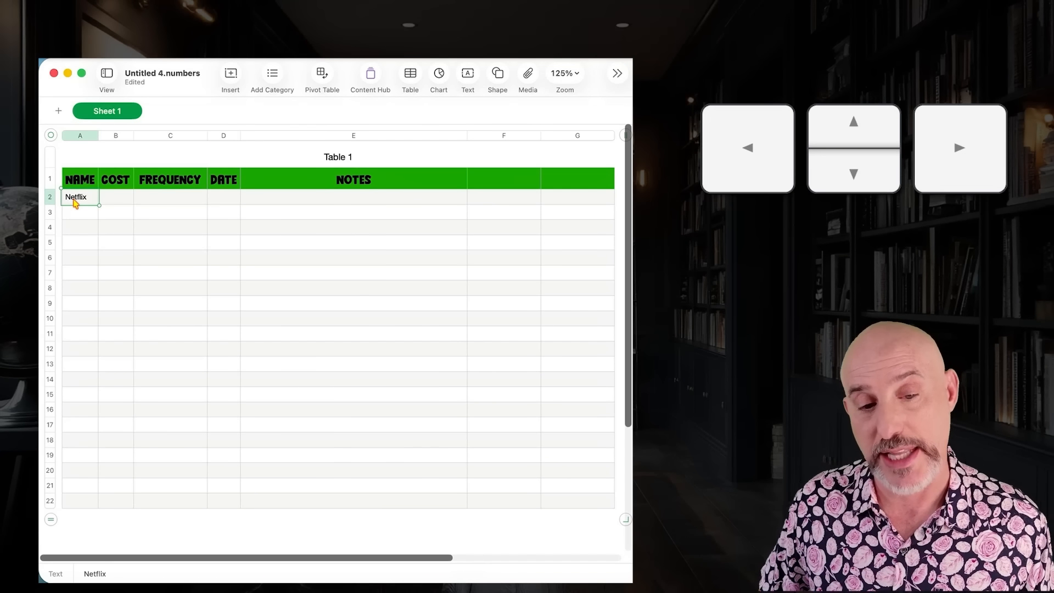
left_click(230, 203)
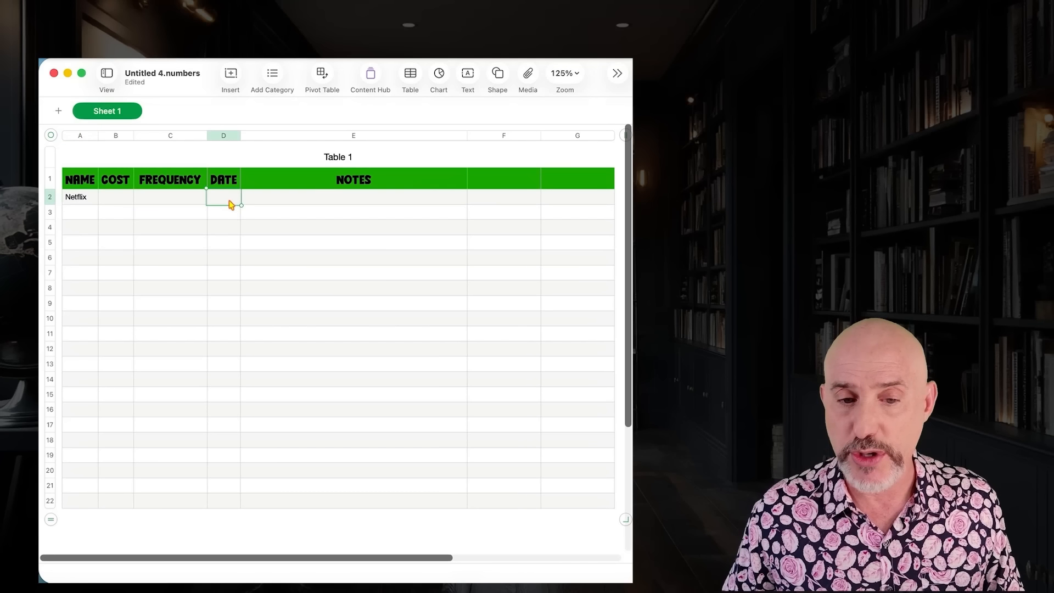
left_click(286, 206)
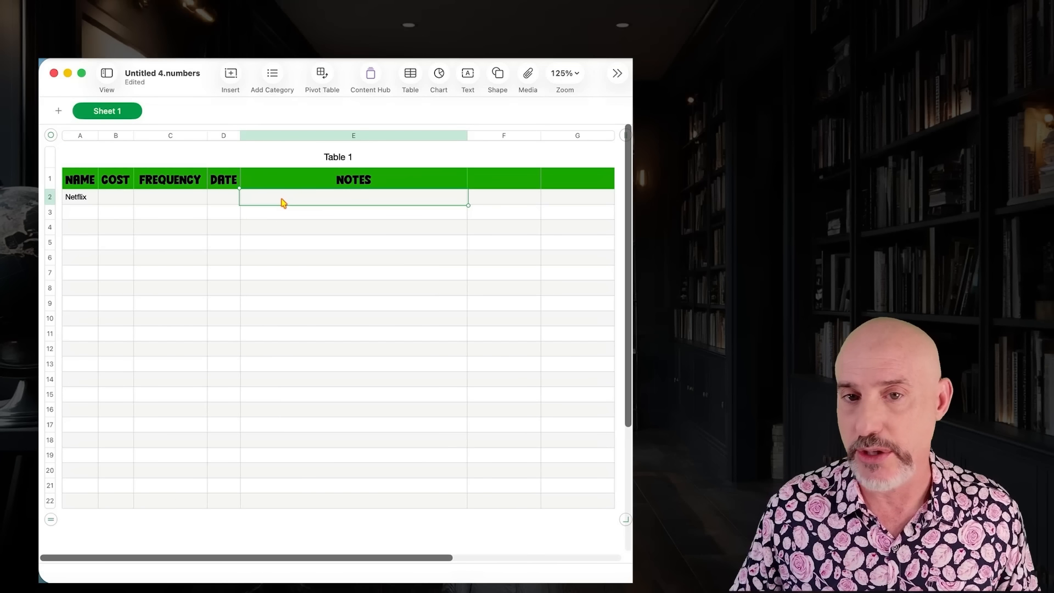
Step: Complete the Netflix row with cost 12.99, frequency MONTHLY and date 12, and move on to the first cell of row 3
left_click(76, 201)
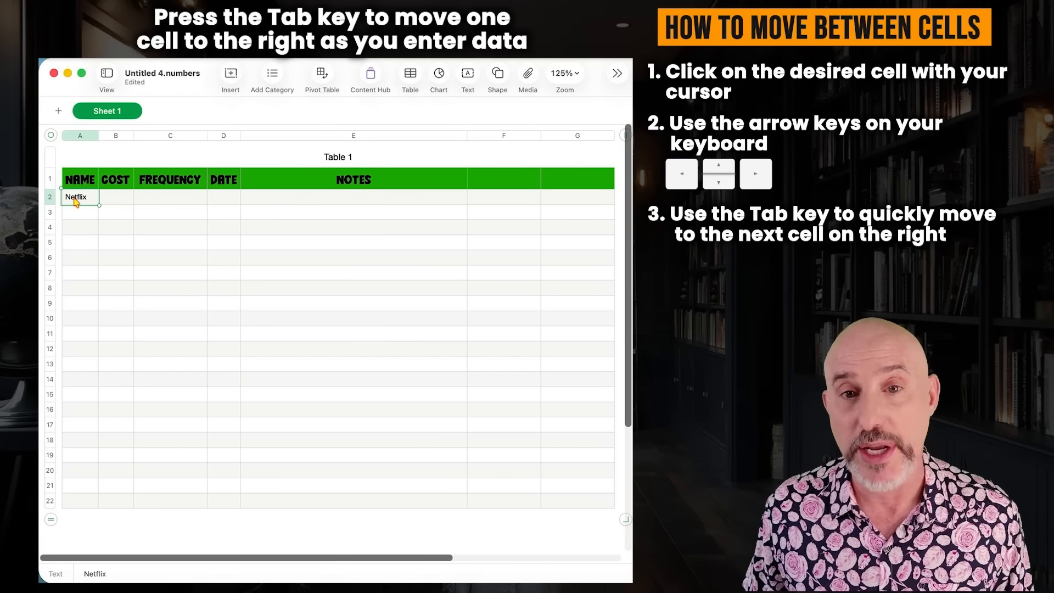
key("Tab")
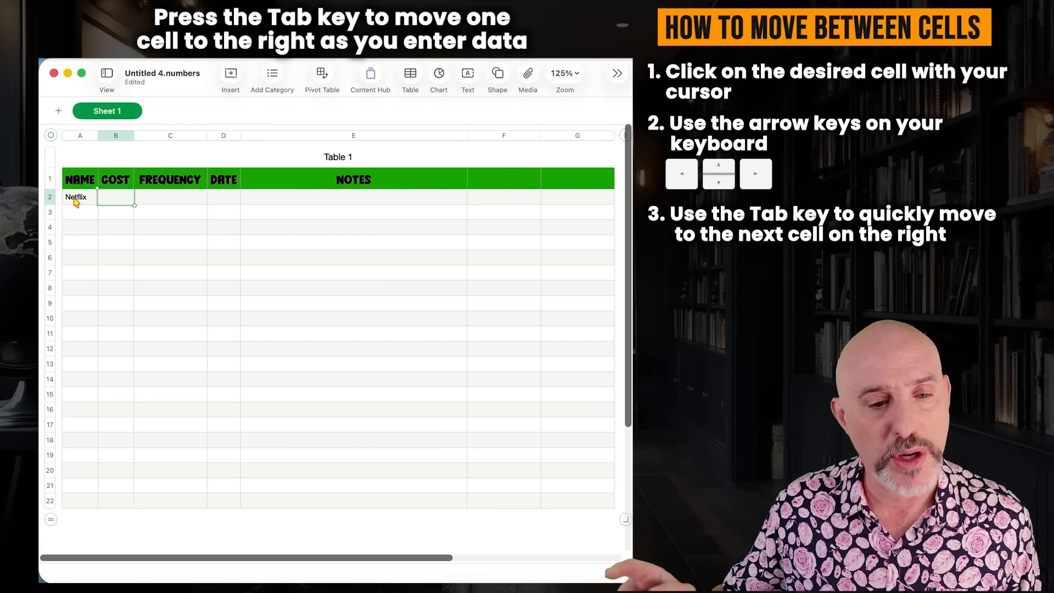
type("12.99")
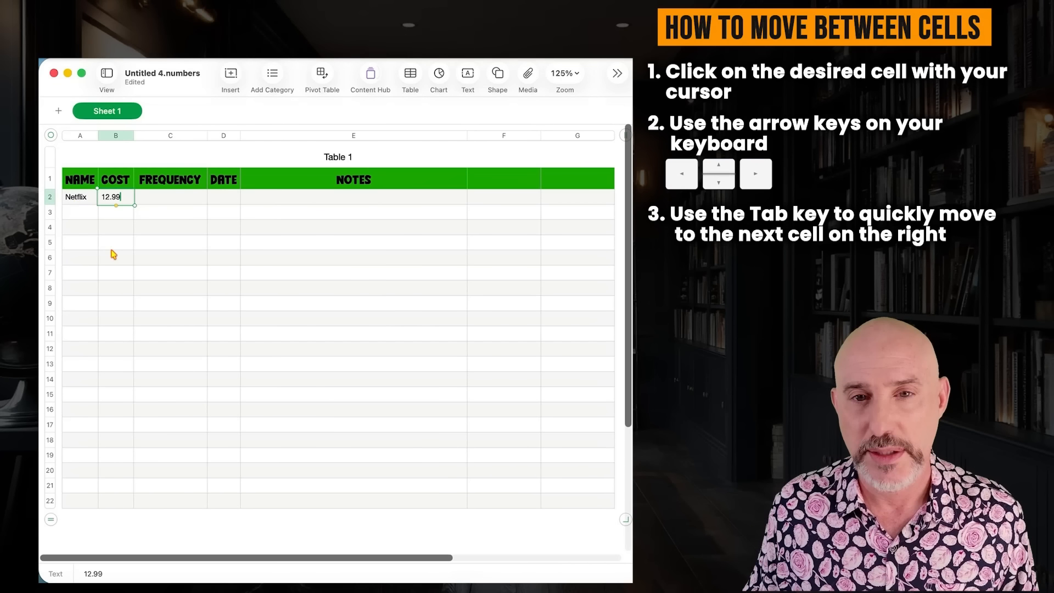
key("Tab")
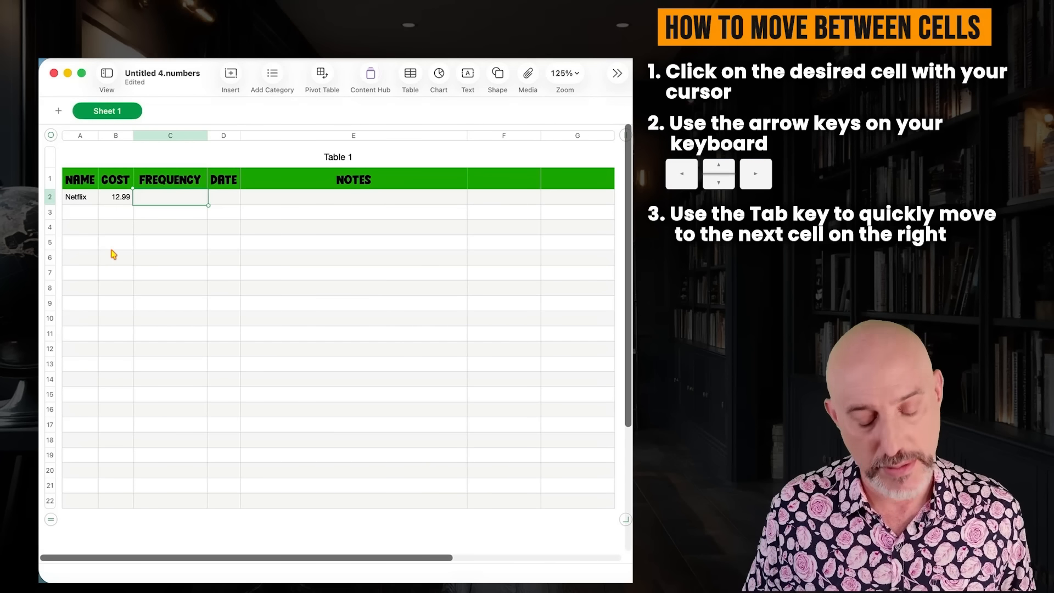
type("MONTHLY")
key("Tab")
type("12")
key("Tab")
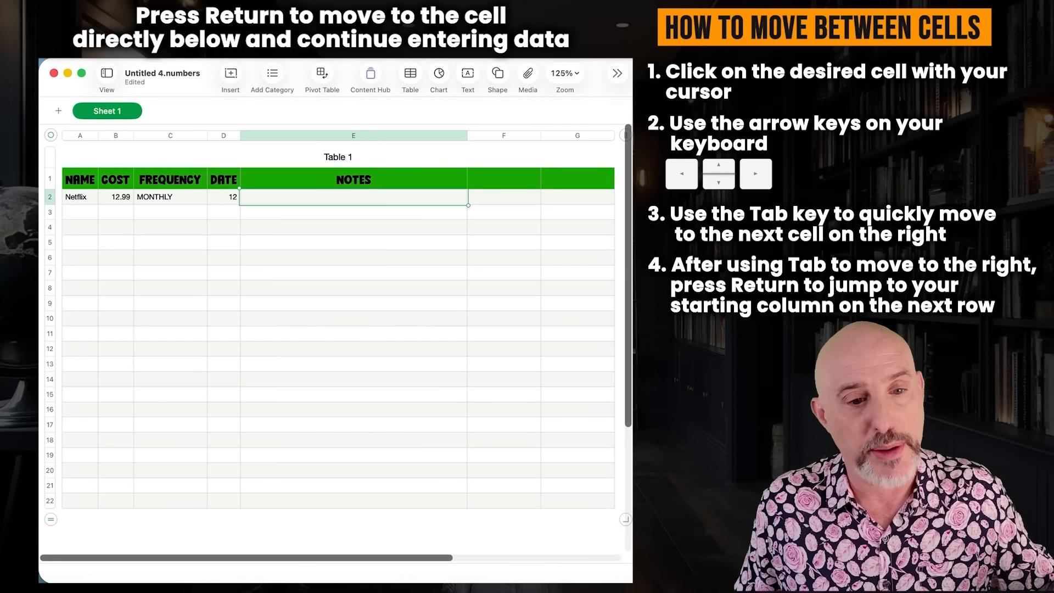
key("Return")
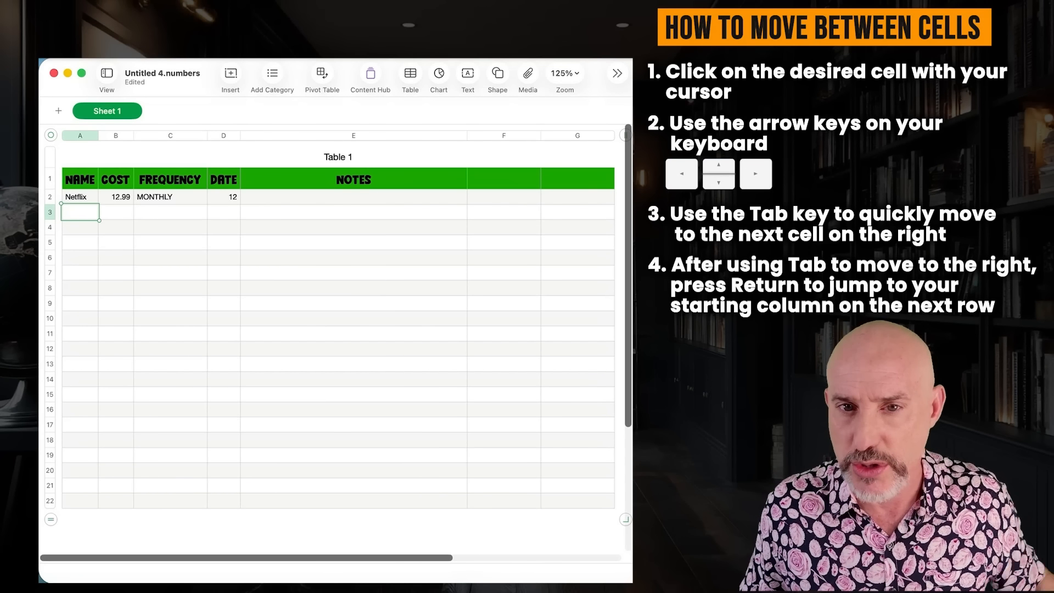
Step: Fill row 3 with HBO, cost 22, frequency MONTHLY and date 24, and move on to the first cell of row 4
type("HBO")
key("Tab")
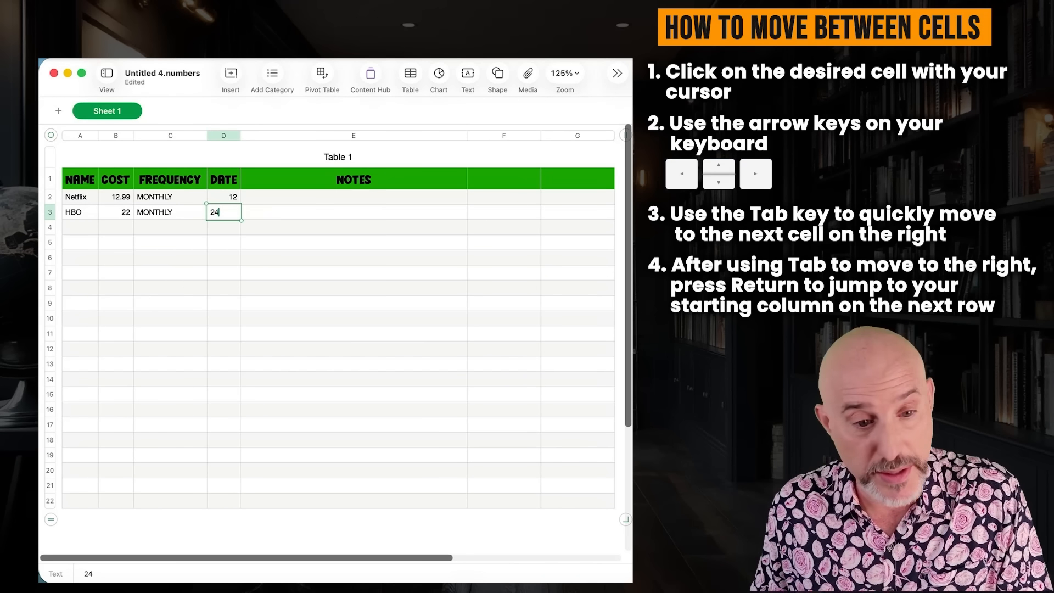
key("Return")
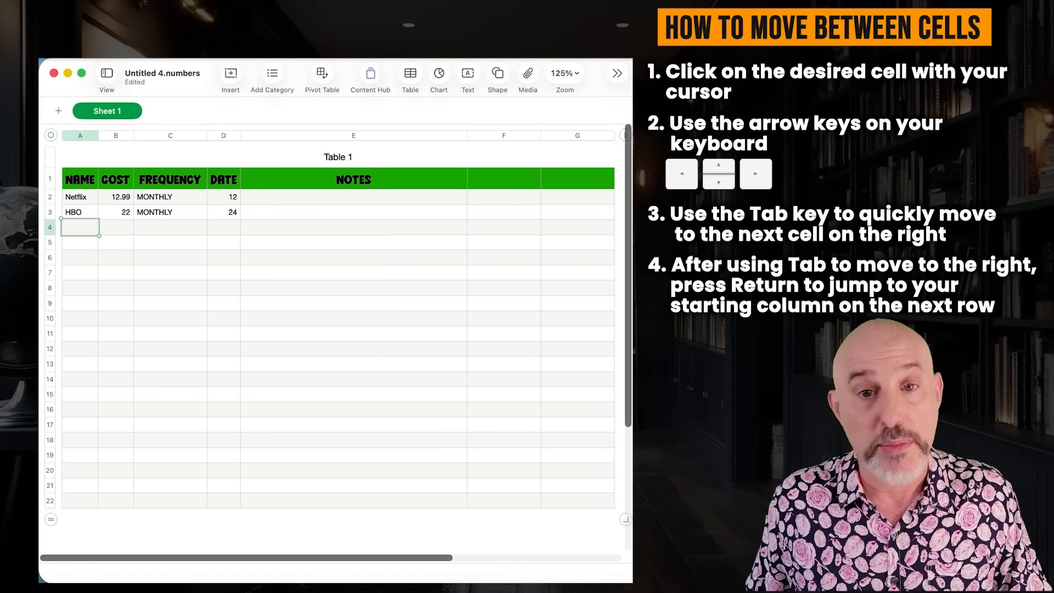
Step: Select the FREQUENCY and NOTES cells of row 2 directly and step the selection down the NOTES column to E6
left_click(177, 198)
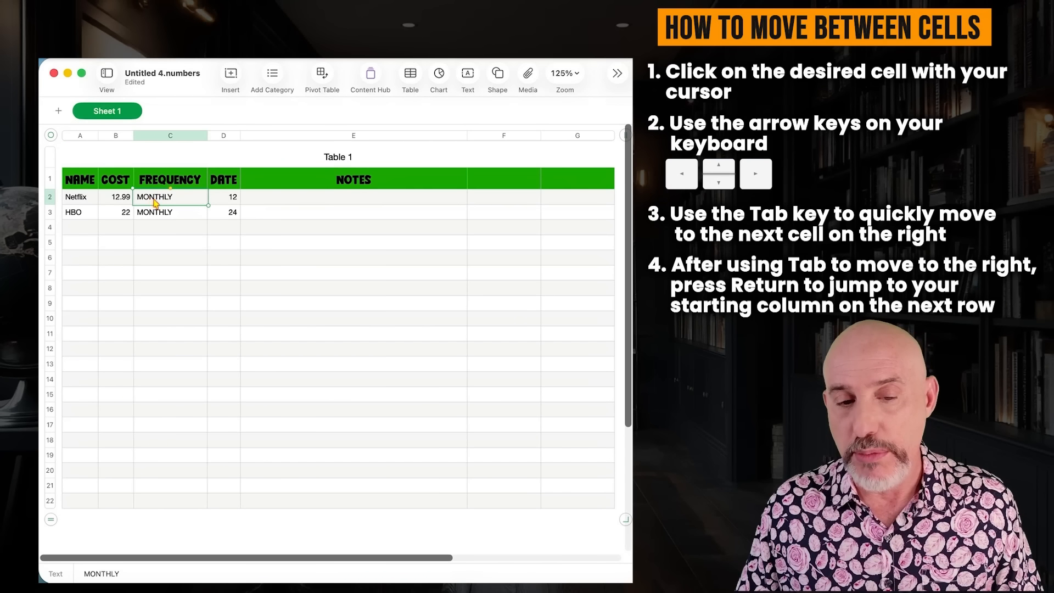
left_click(277, 200)
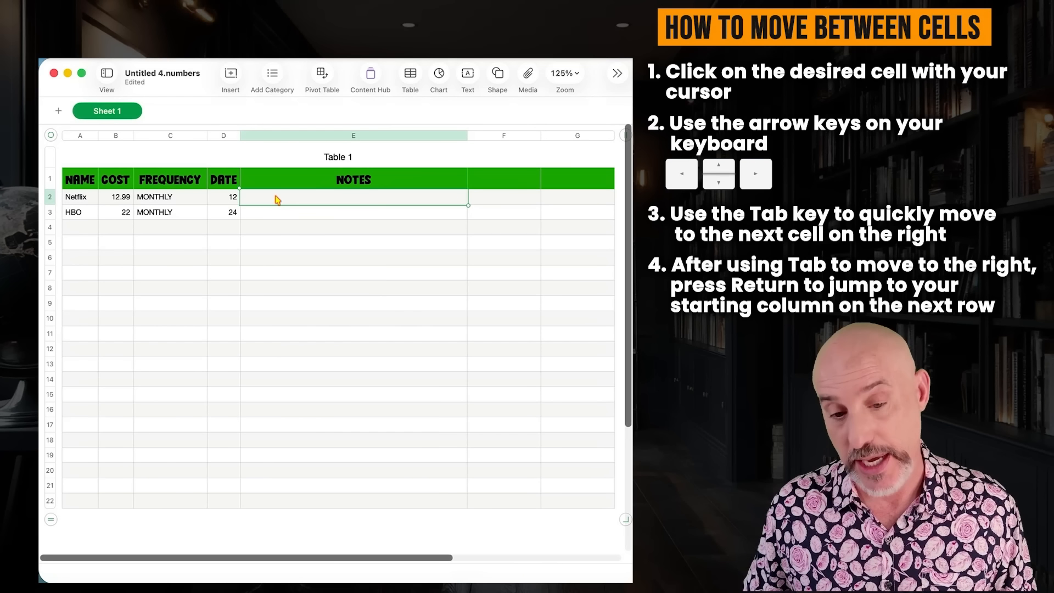
key("Down")
key("Down")
key("Down")
key("Down")
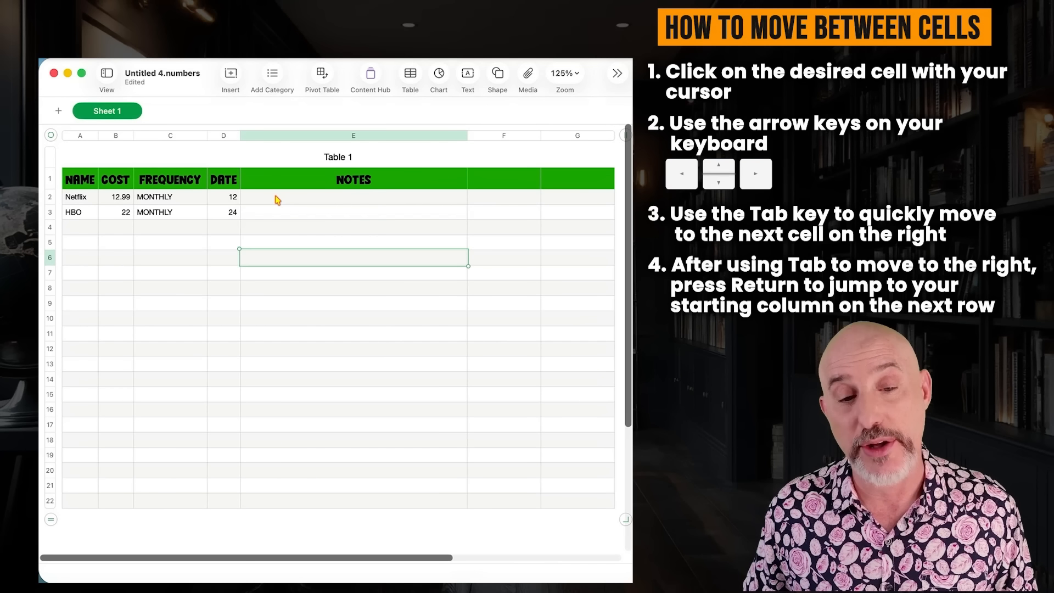
Step: Step the selection from the Netflix cell across to E2 and jump to the first cell of row 3
left_click(82, 202)
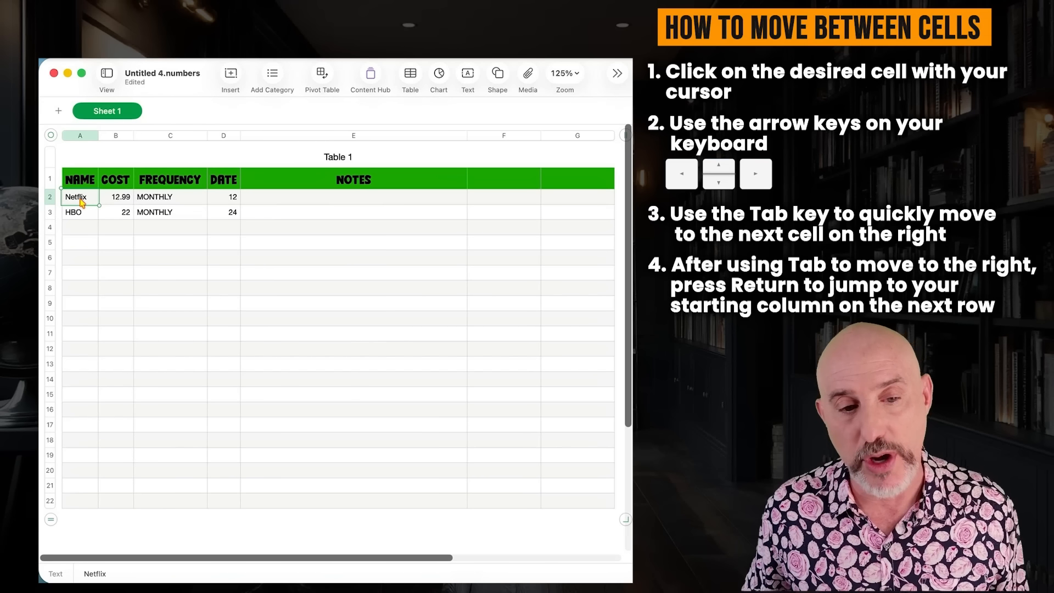
key("Tab")
key("Tab")
key("Tab")
key("Tab")
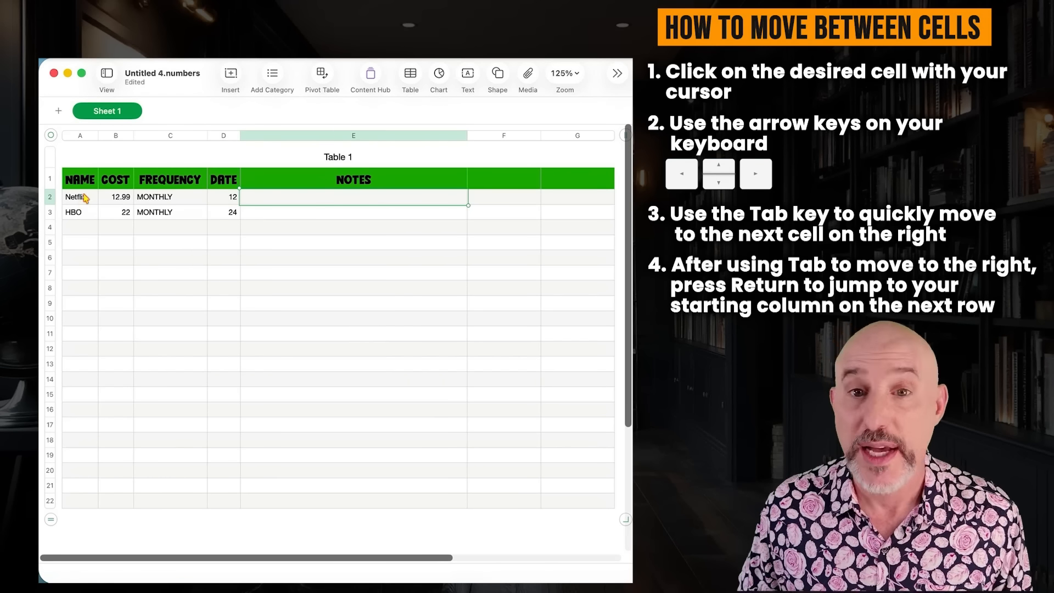
key("Return")
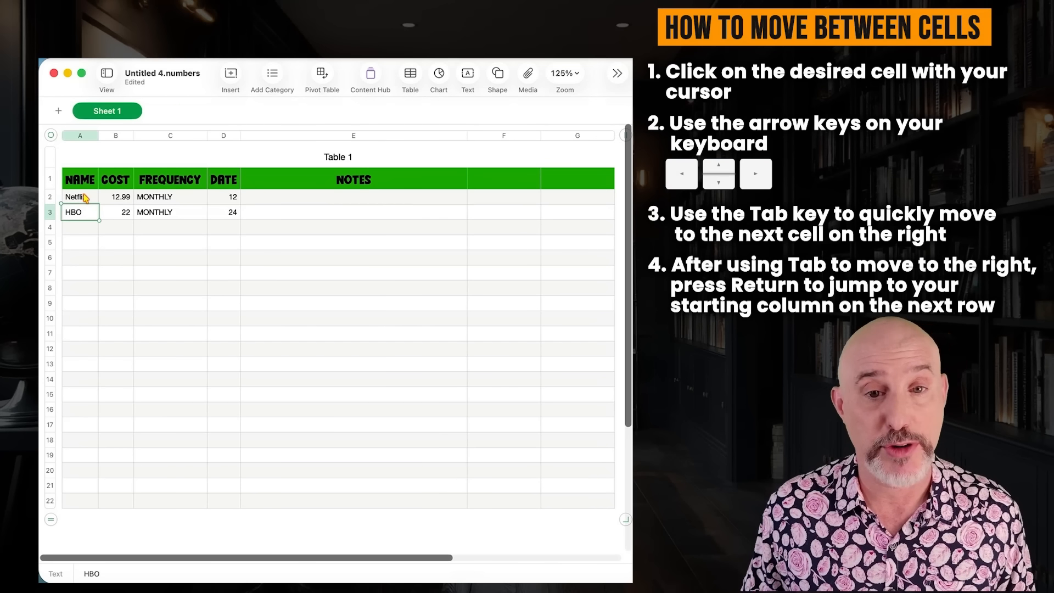
Step: Step the selection from the HBO cell across to D3 and jump to the first cell of row 4
key("Tab")
key("Tab")
key("Tab")
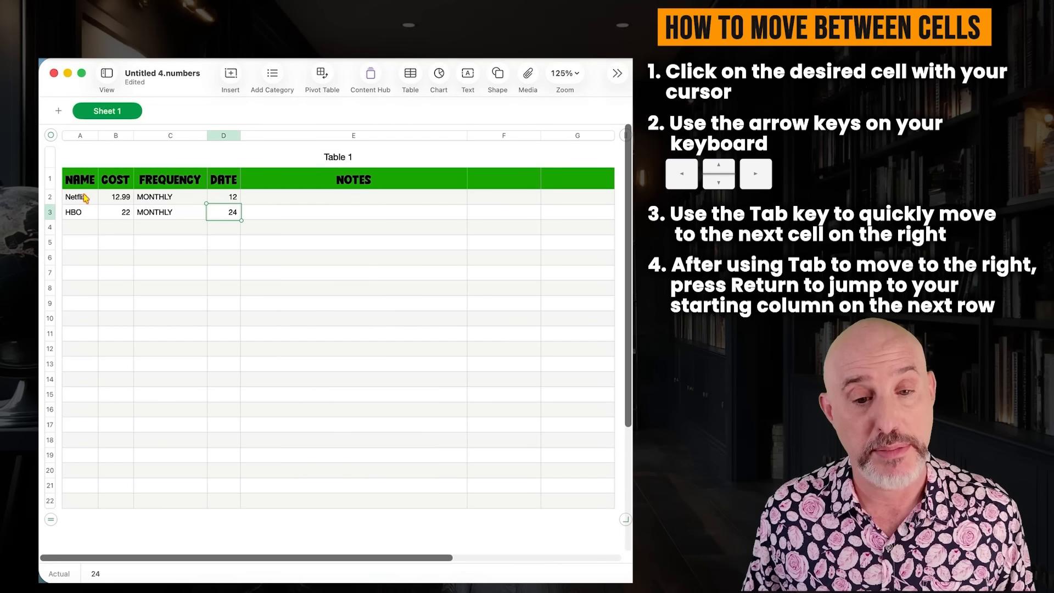
key("Return")
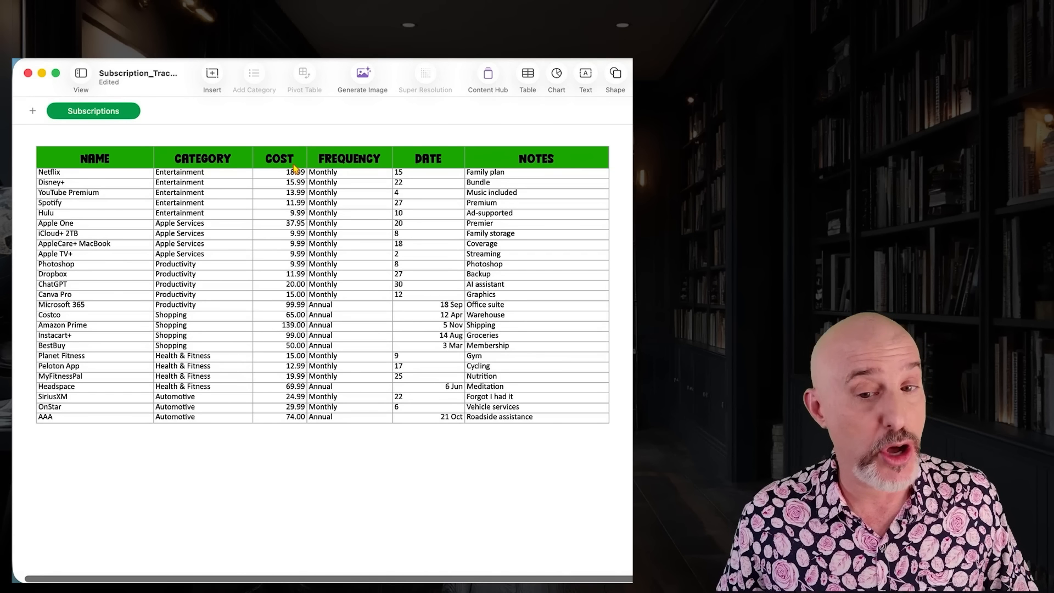
Step: Select the COST header cell in the subscription tracker table and hide the formatting options
left_click(293, 166)
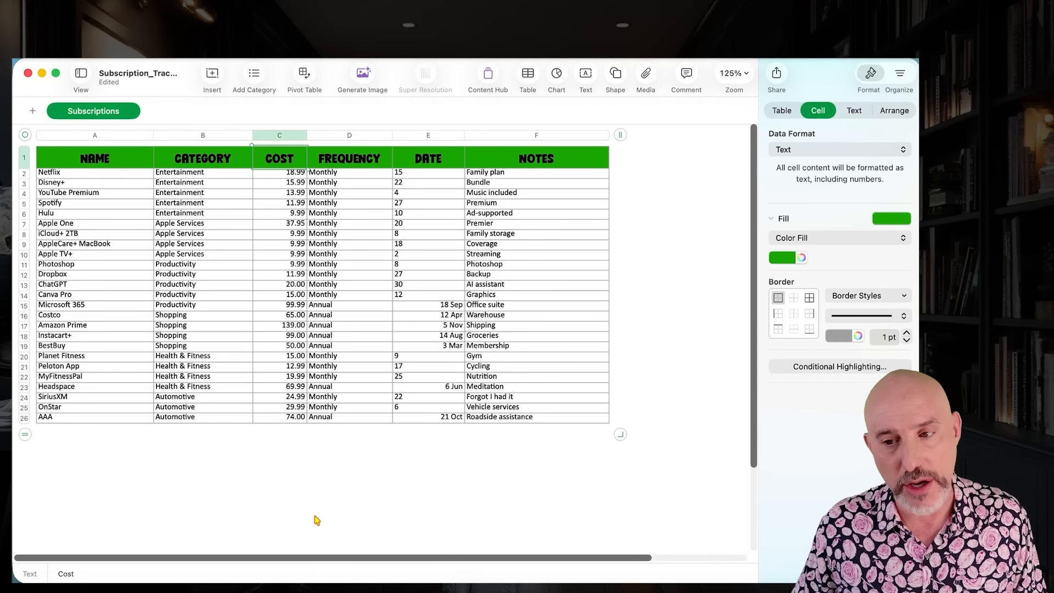
left_click(872, 76)
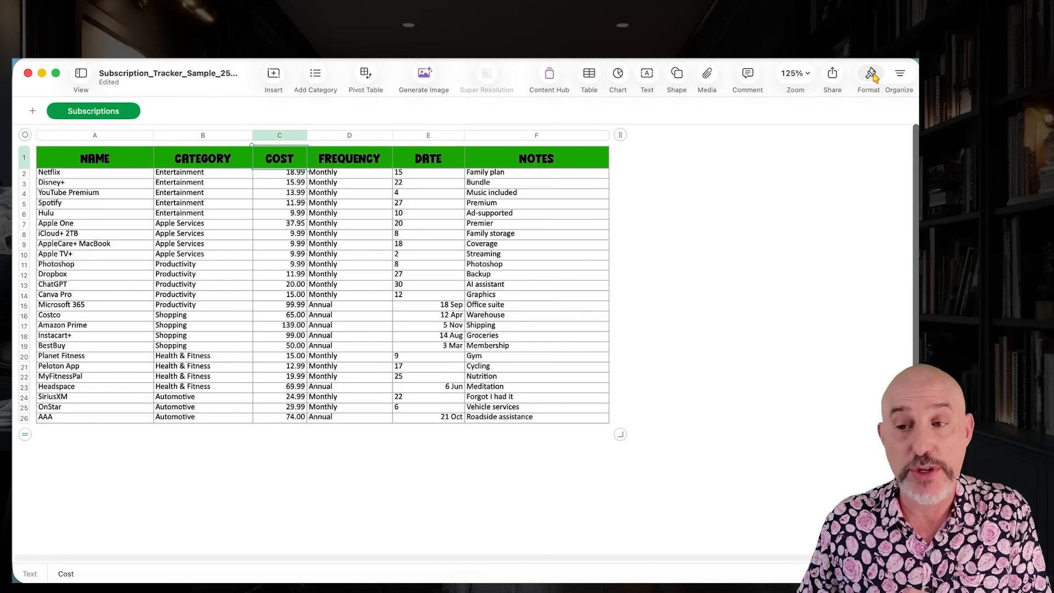
Step: Set the data format of the selected COST cell to Currency with US Dollar ($) as the currency
left_click(871, 74)
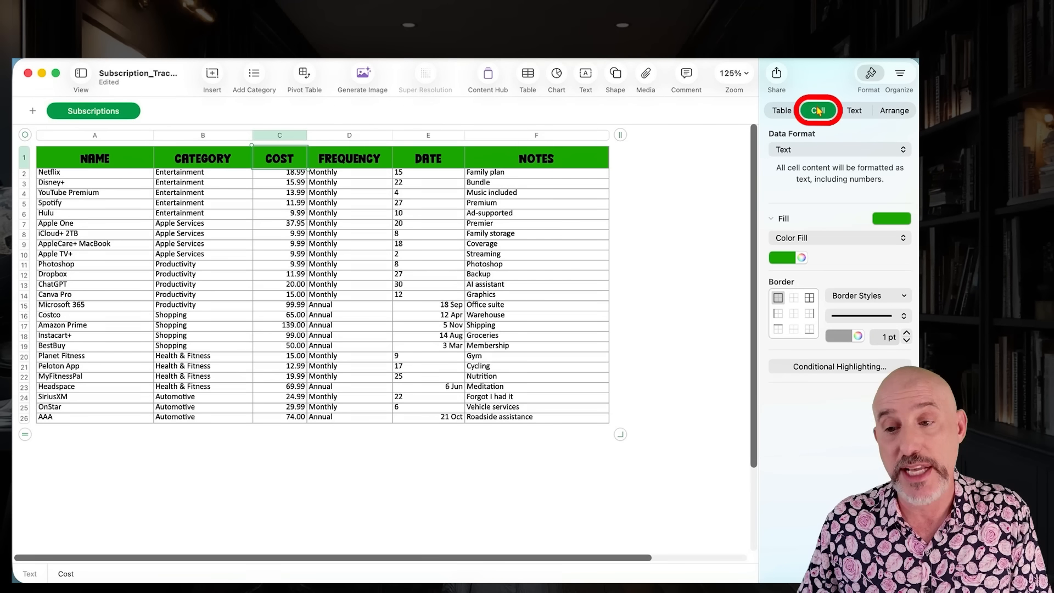
left_click(799, 151)
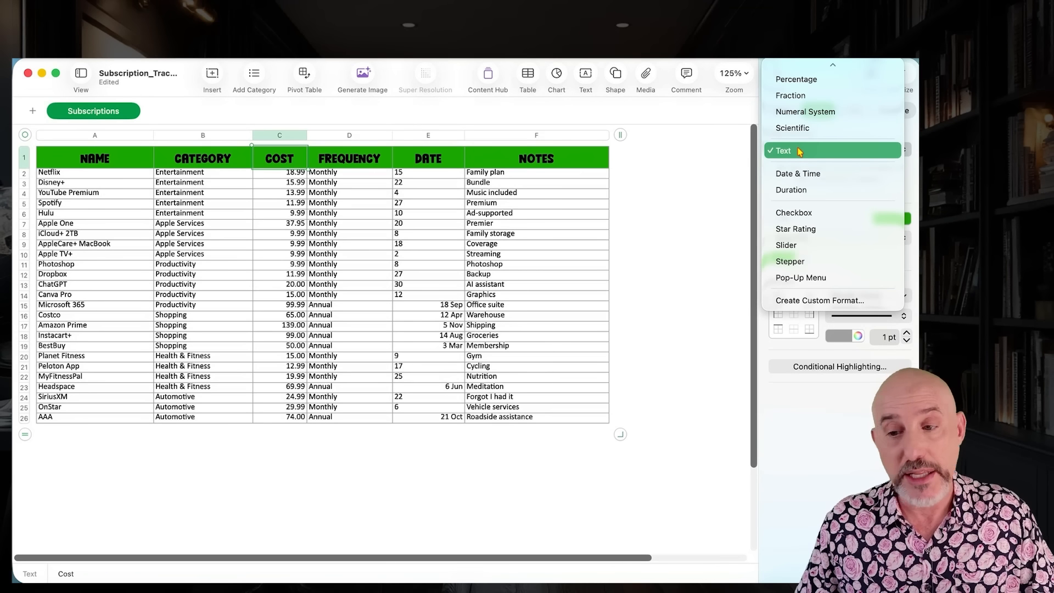
scroll(795, 125, "up", 3)
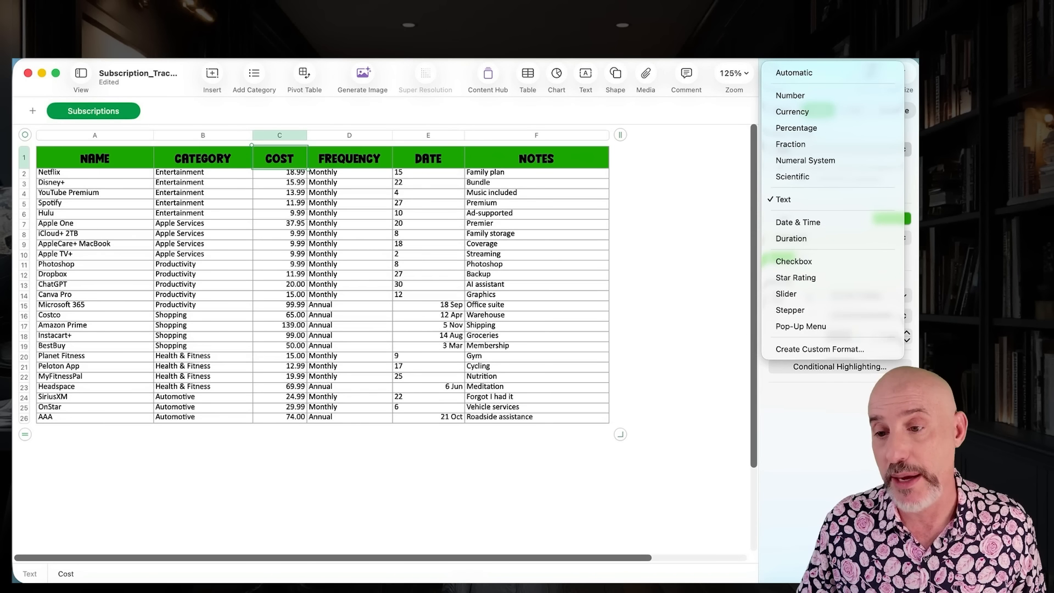
left_click(794, 111)
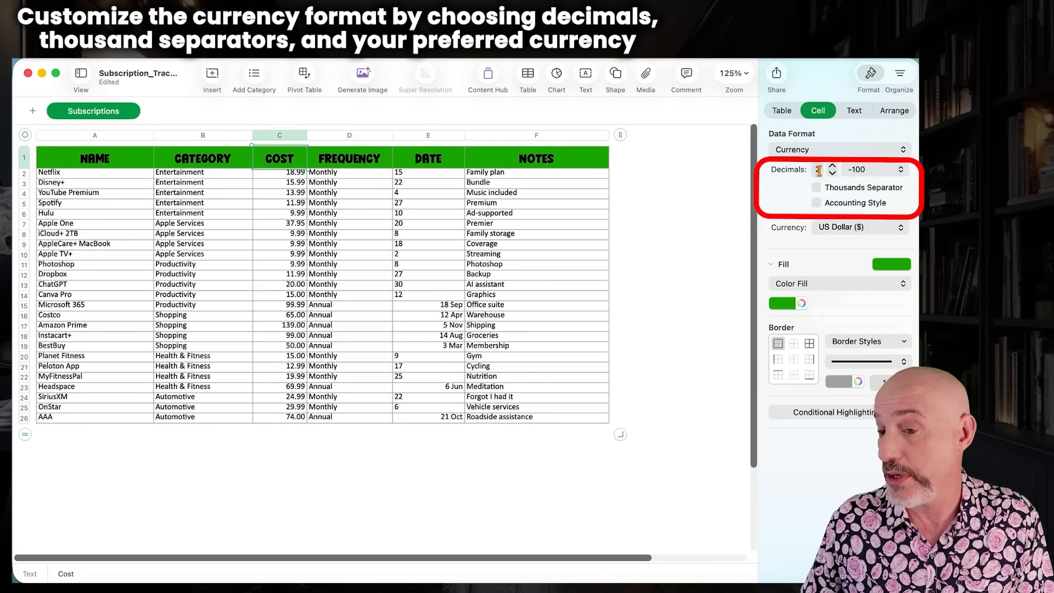
left_click(830, 228)
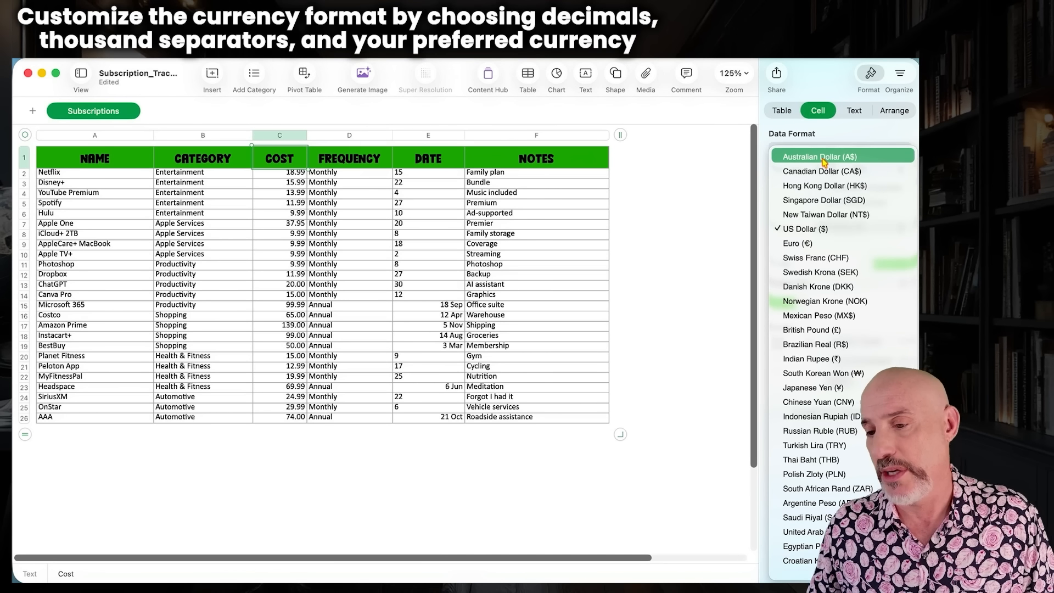
left_click(805, 229)
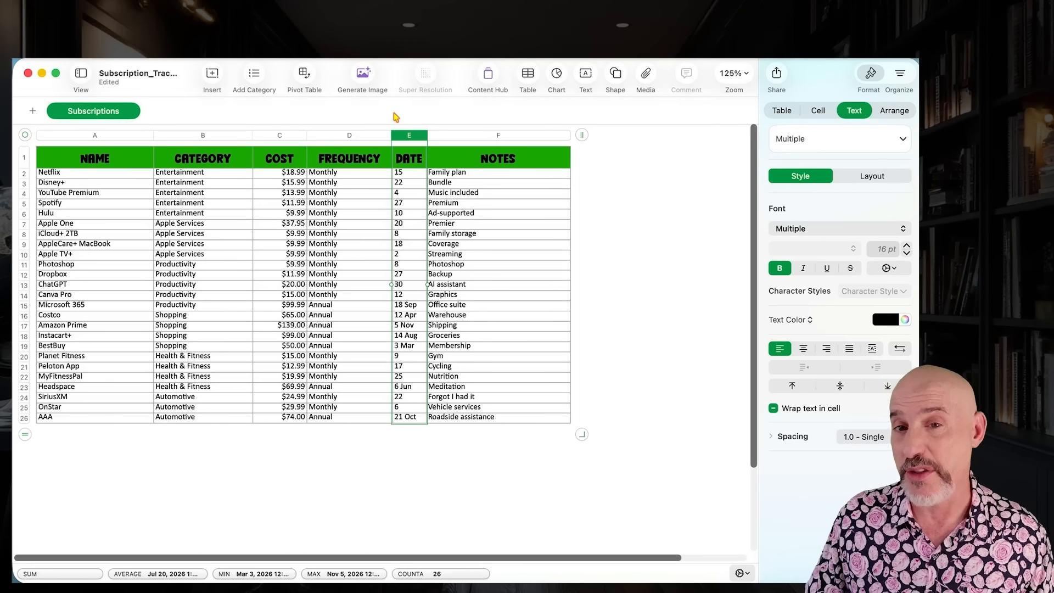
Step: Examine the monthly and annual entries in the FREQUENCY column
left_click(345, 136)
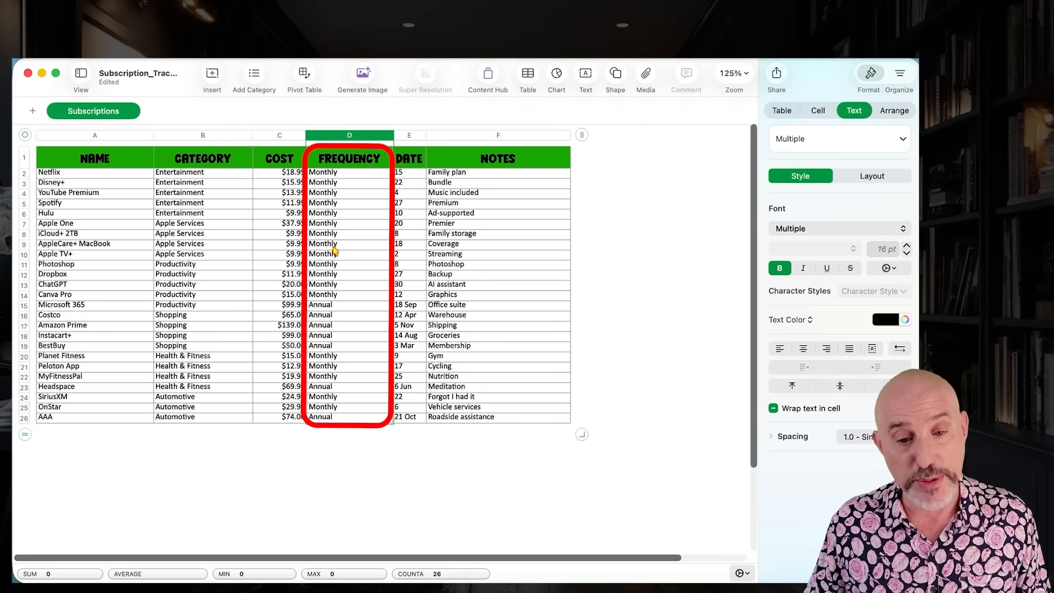
left_click(334, 186)
left_click(336, 307)
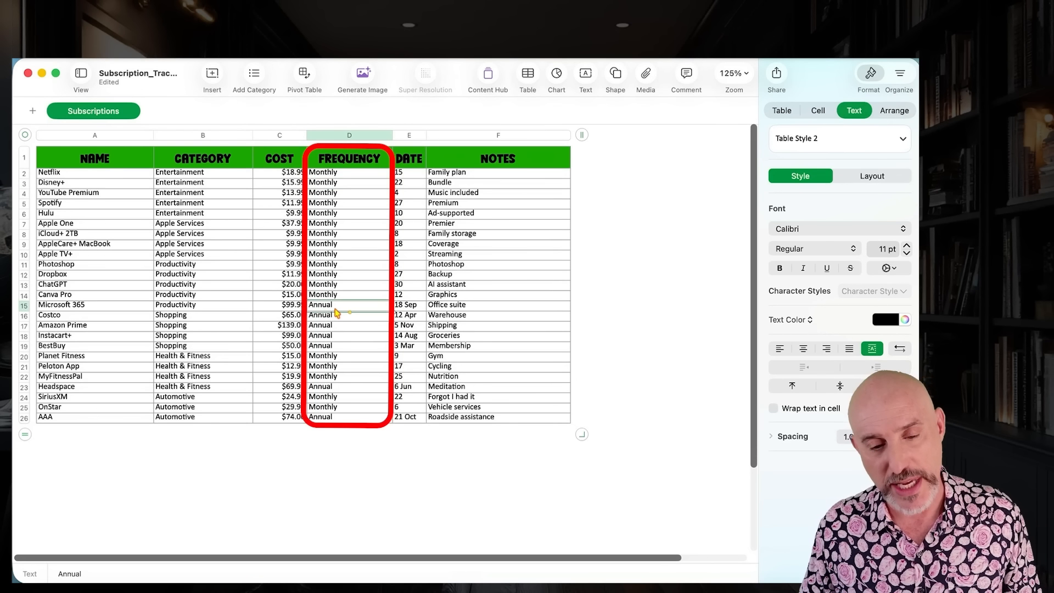
left_click(333, 187)
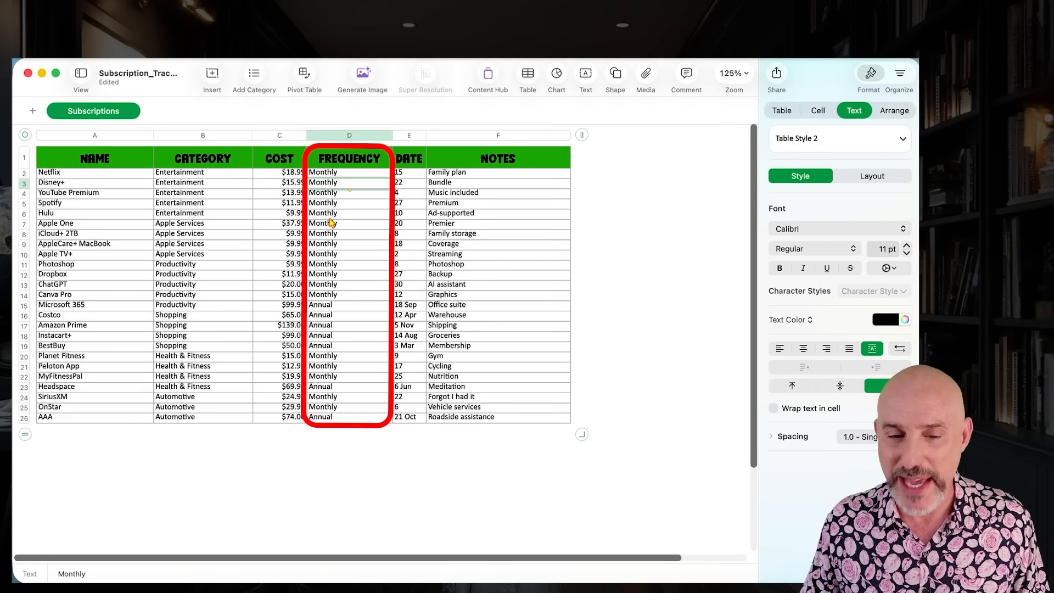
left_click(331, 222)
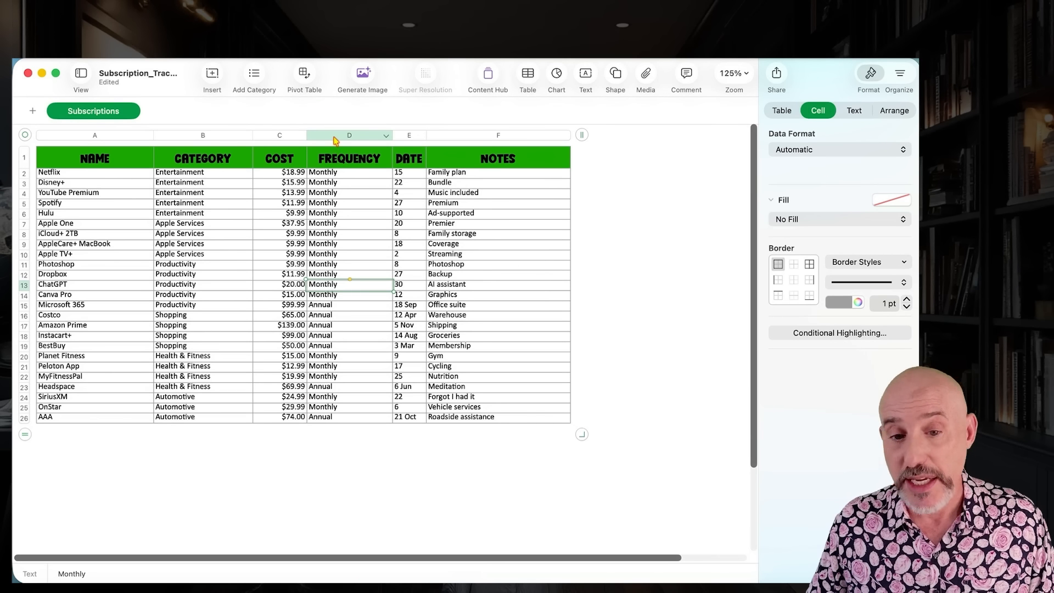
Step: Format the whole FREQUENCY column as a Pop-Up Menu and keep it starting with the first item
left_click(335, 135)
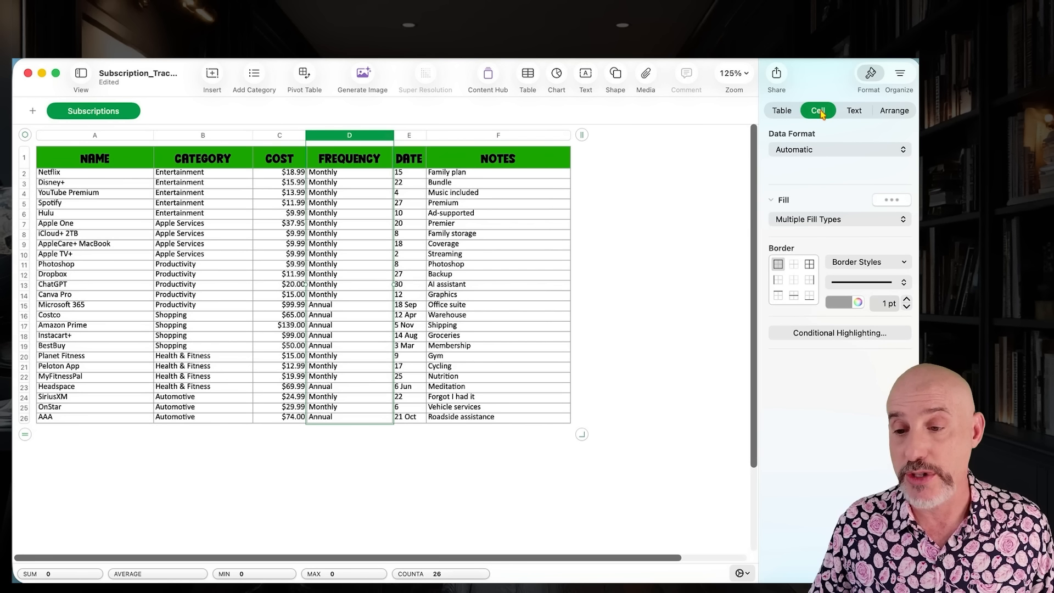
left_click(812, 152)
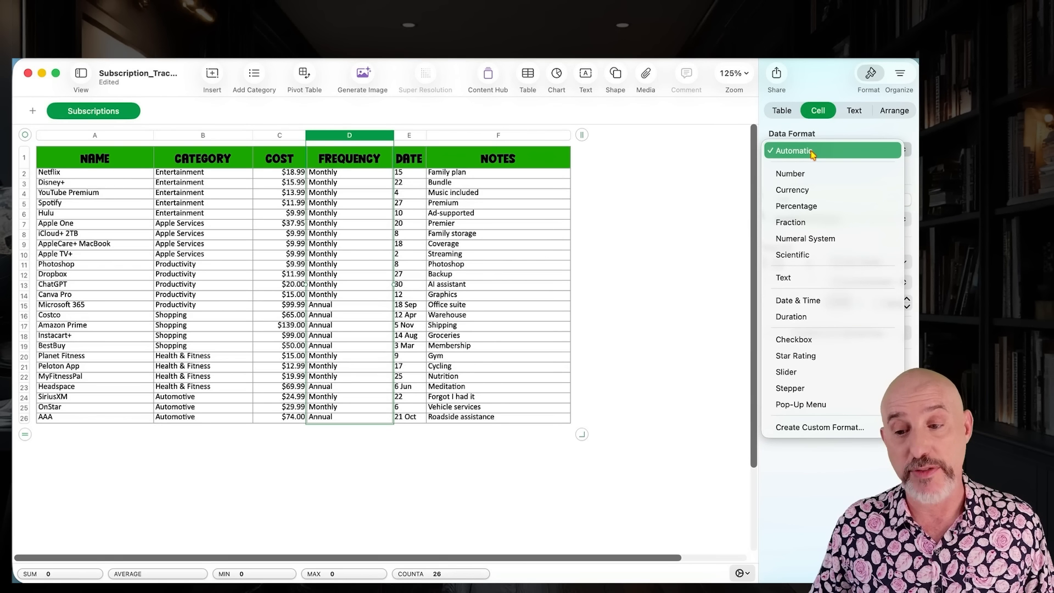
left_click(805, 405)
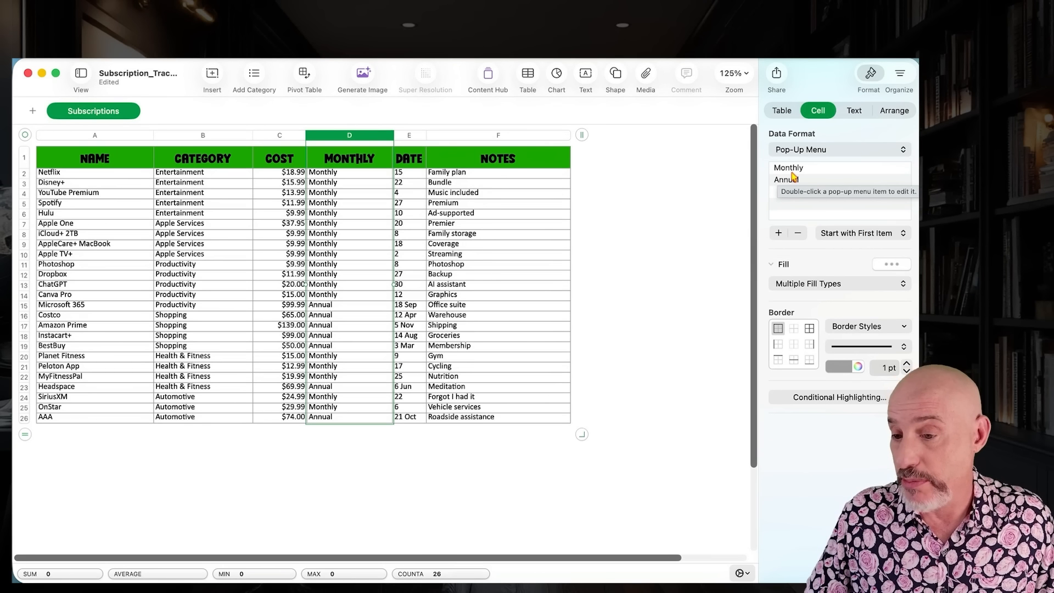
left_click(855, 235)
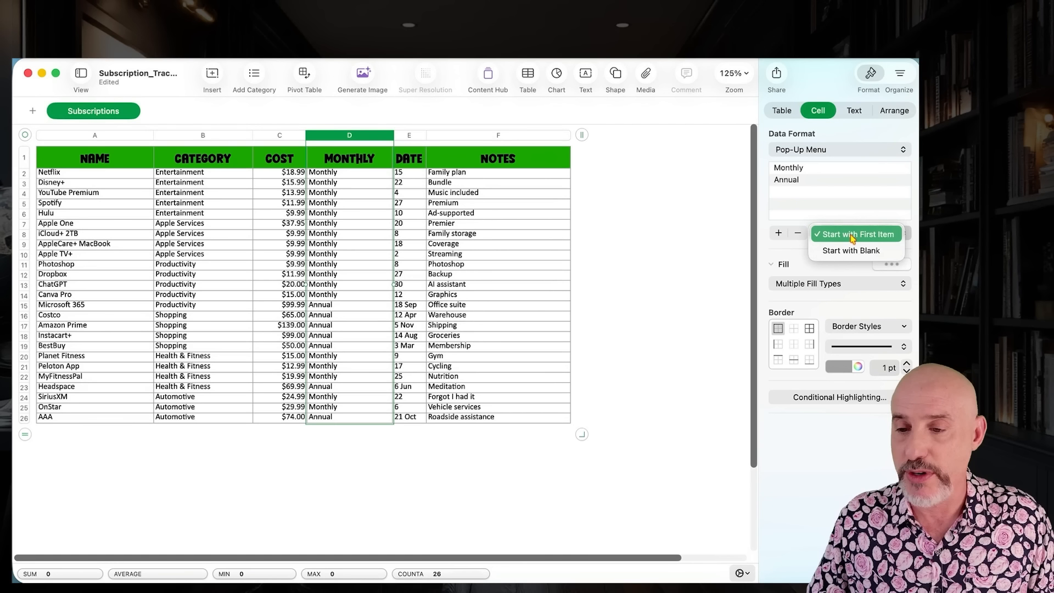
left_click(539, 358)
Step: Extend the table with empty rows below the AAA row
left_click(322, 463)
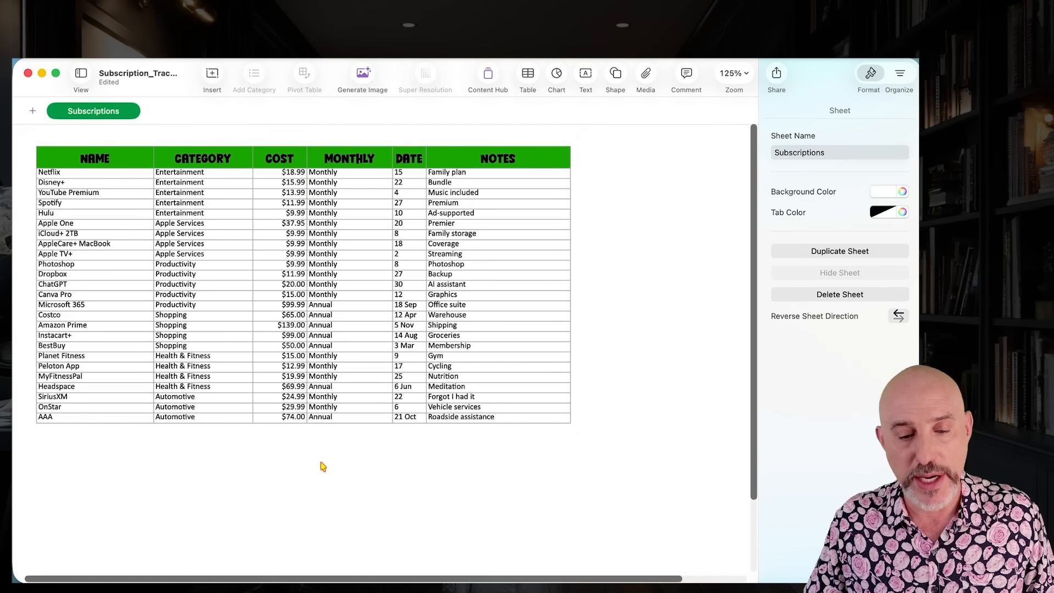
left_click(39, 408)
left_click_drag(25, 434, 26, 516)
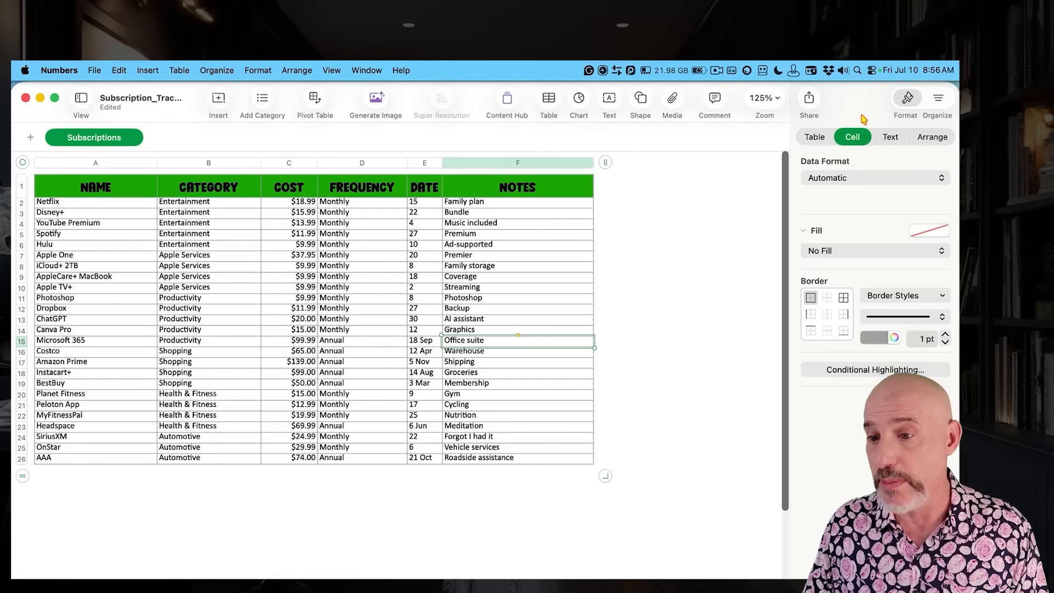
Step: Try sorting the entire table by Column A in ascending order and undo the sort
left_click(937, 101)
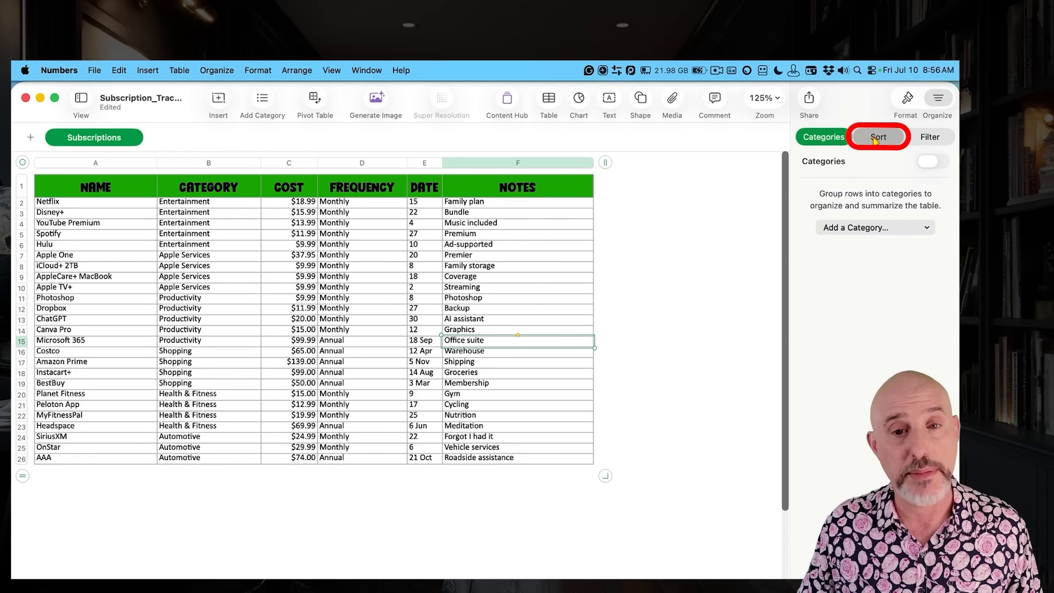
left_click(878, 138)
left_click(868, 243)
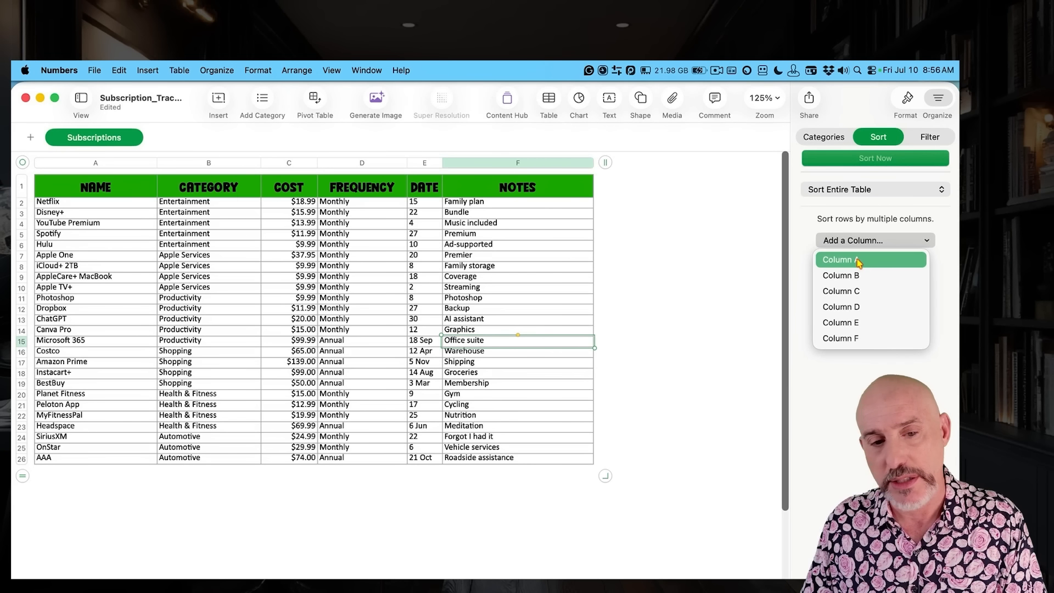
left_click(860, 263)
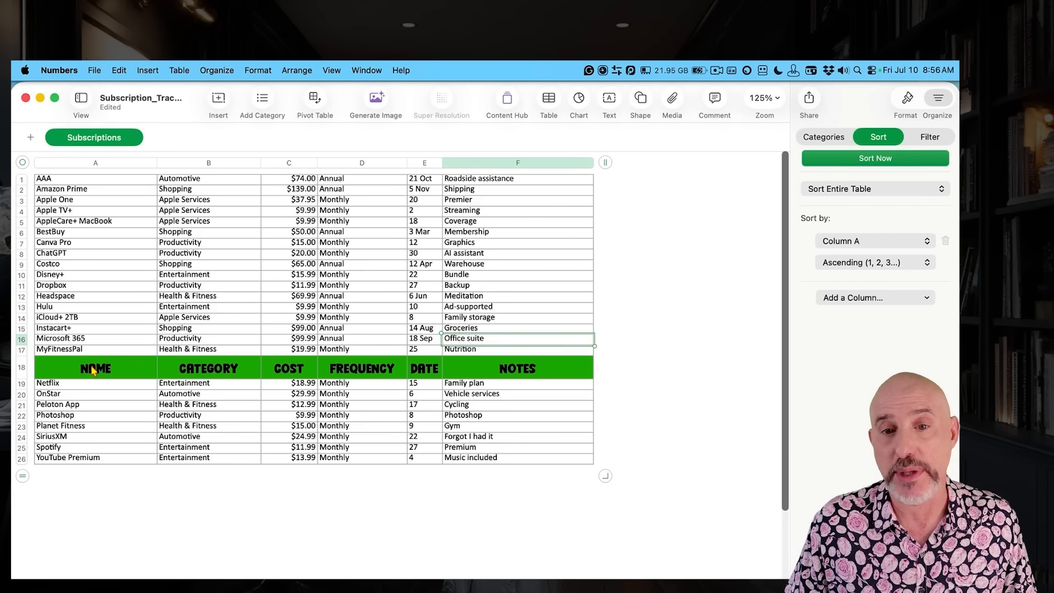
key("cmd+z")
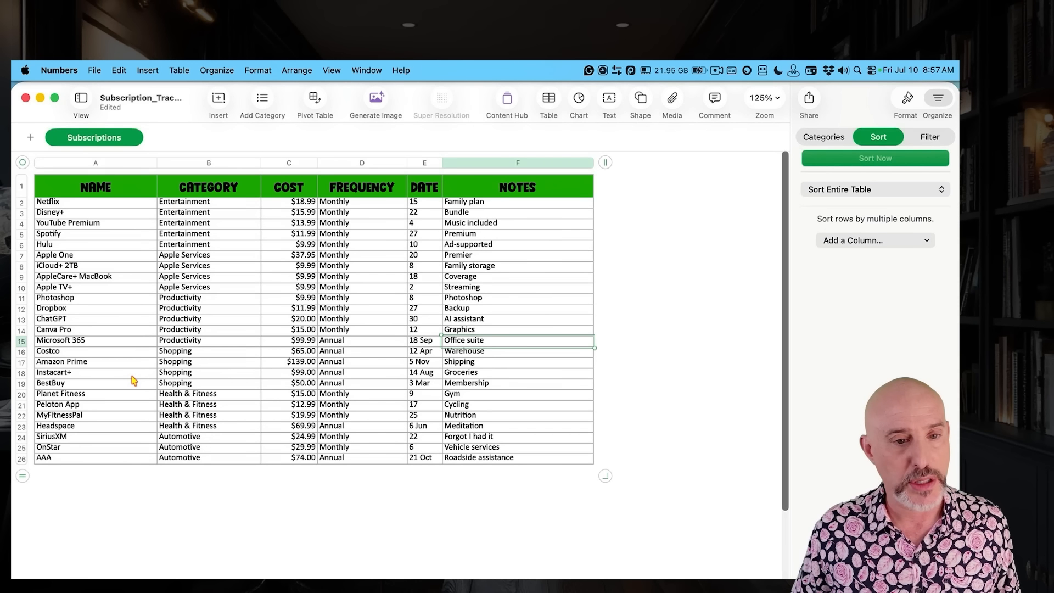
Step: Give the subscription table 1 header row
left_click(182, 71)
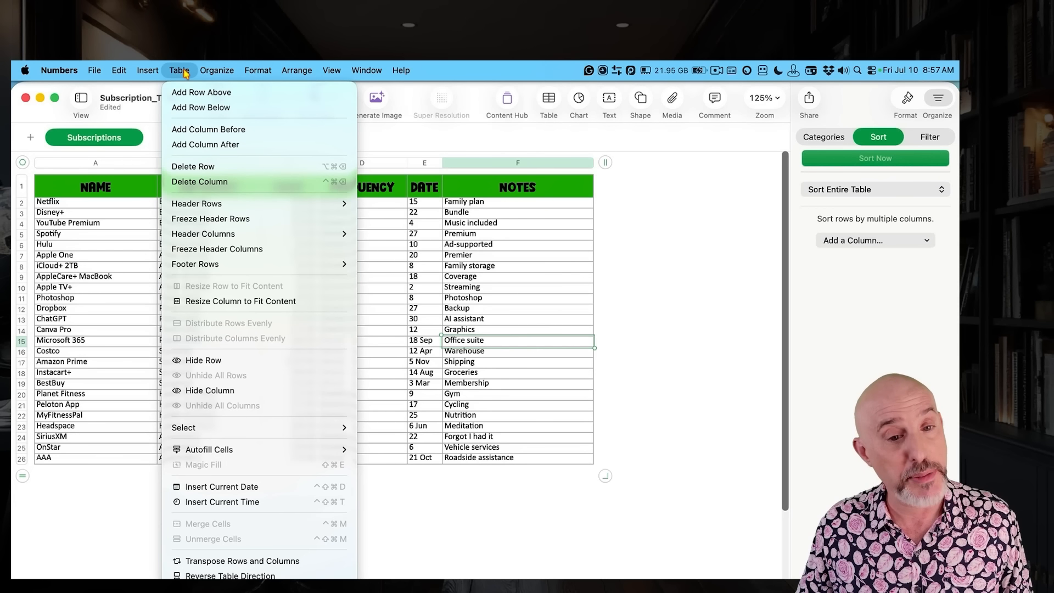
mouse_move(186, 205)
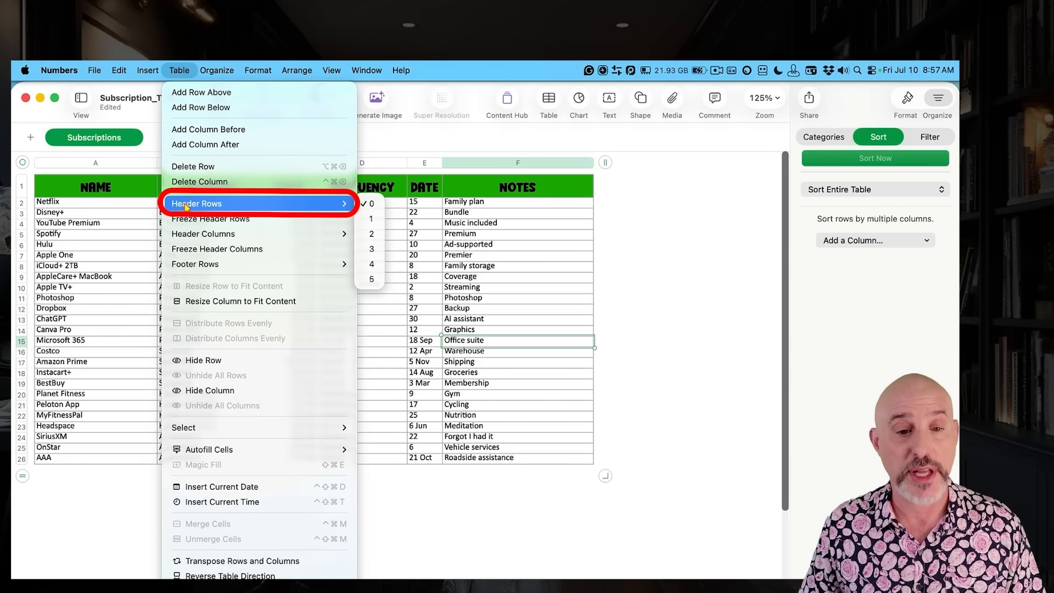
left_click(372, 219)
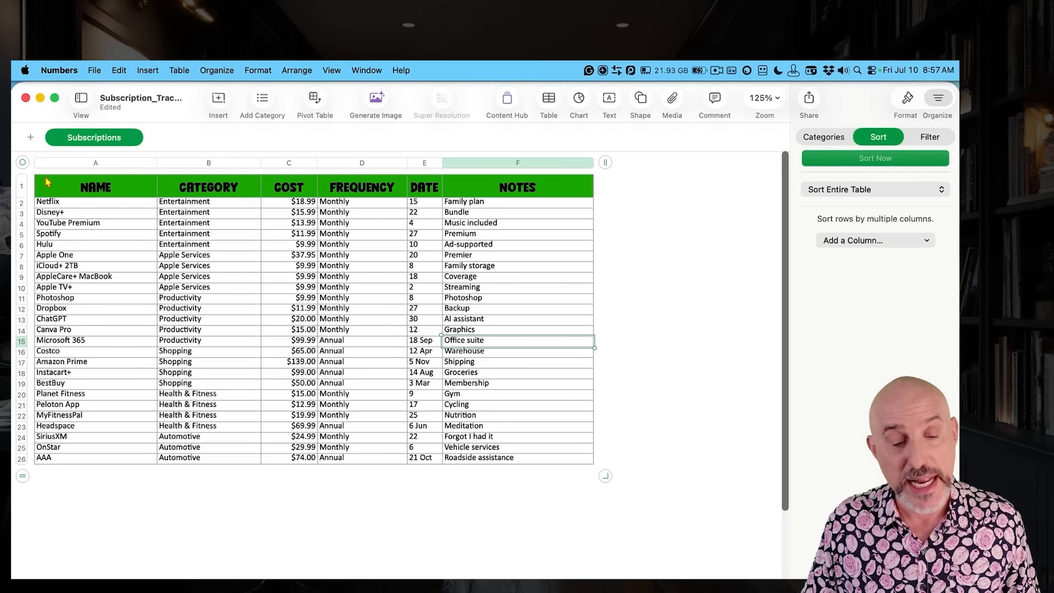
Step: Select the NAME header cell and sort the entire table by Name in ascending order
left_click(61, 187)
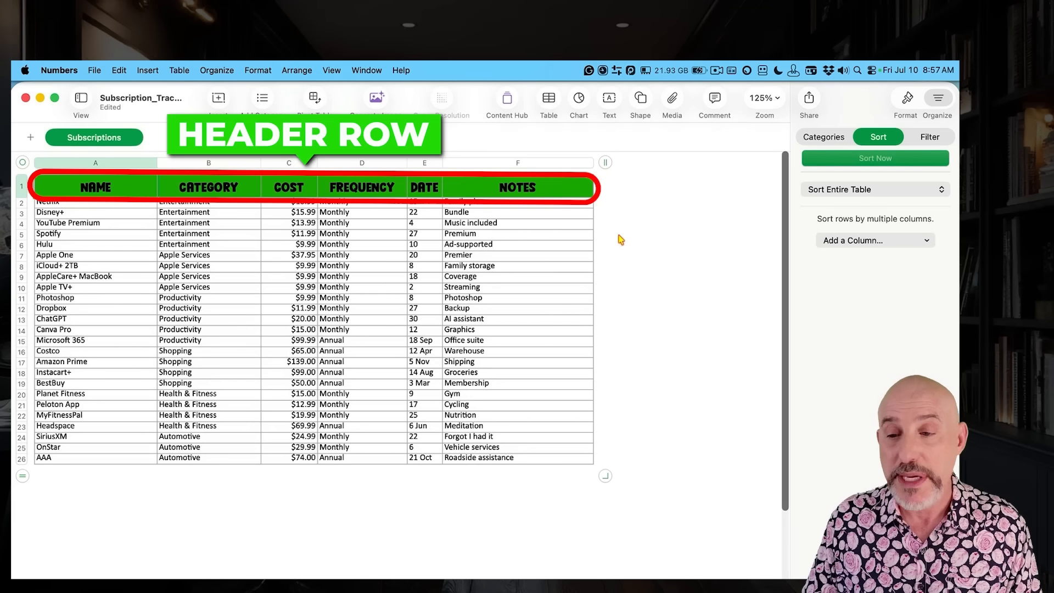
left_click(881, 244)
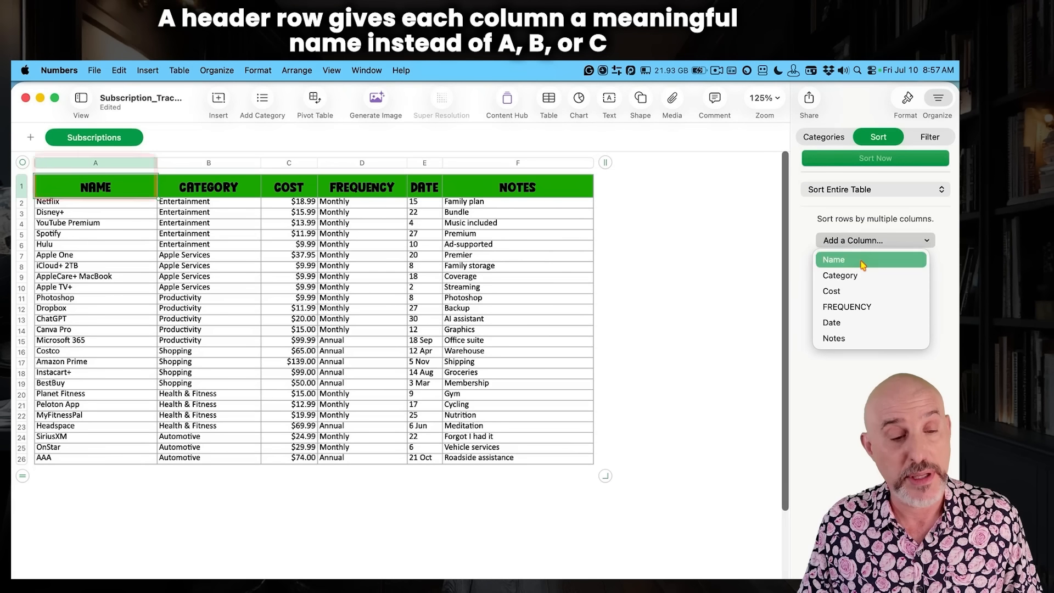
left_click(863, 261)
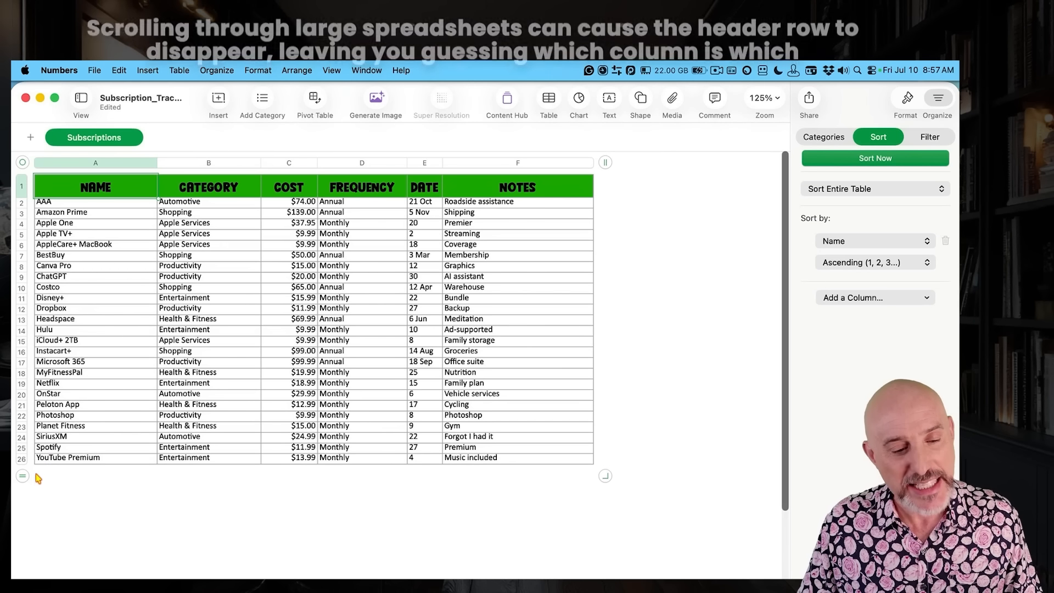
Step: Extend the table with empty rows to beyond row 69 and select the COST cell of the Spotify row
left_click_drag(22, 475, 25, 574)
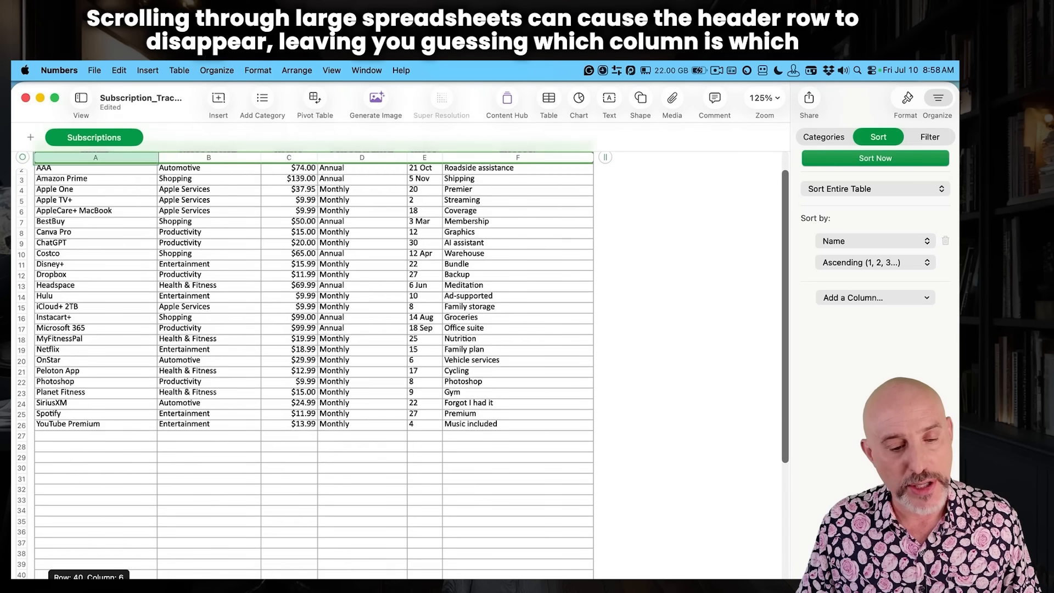
scroll(160, 328, "down", 10)
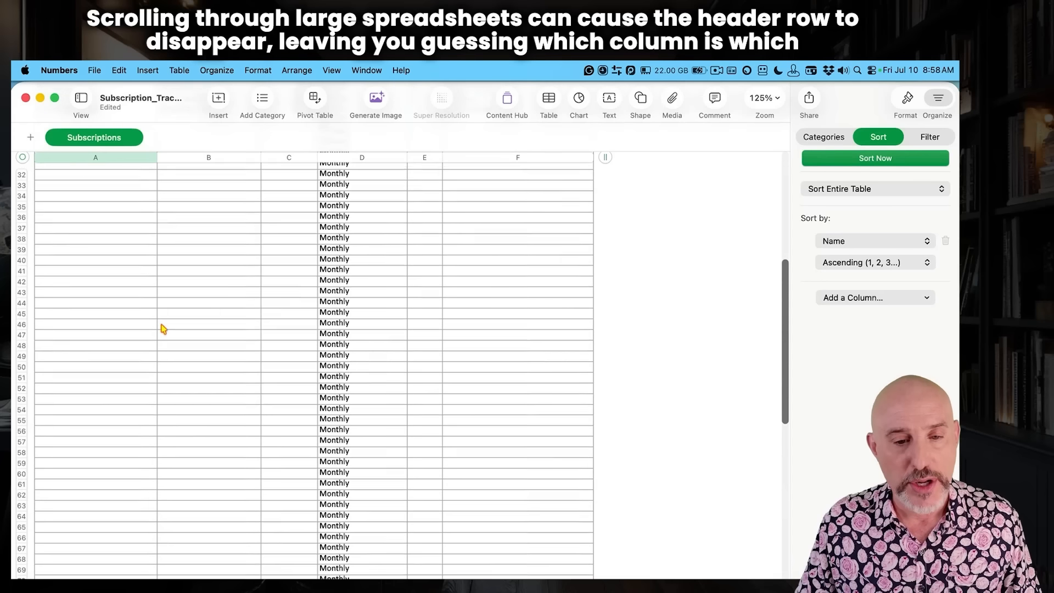
scroll(165, 319, "up", 10)
scroll(170, 312, "down", 10)
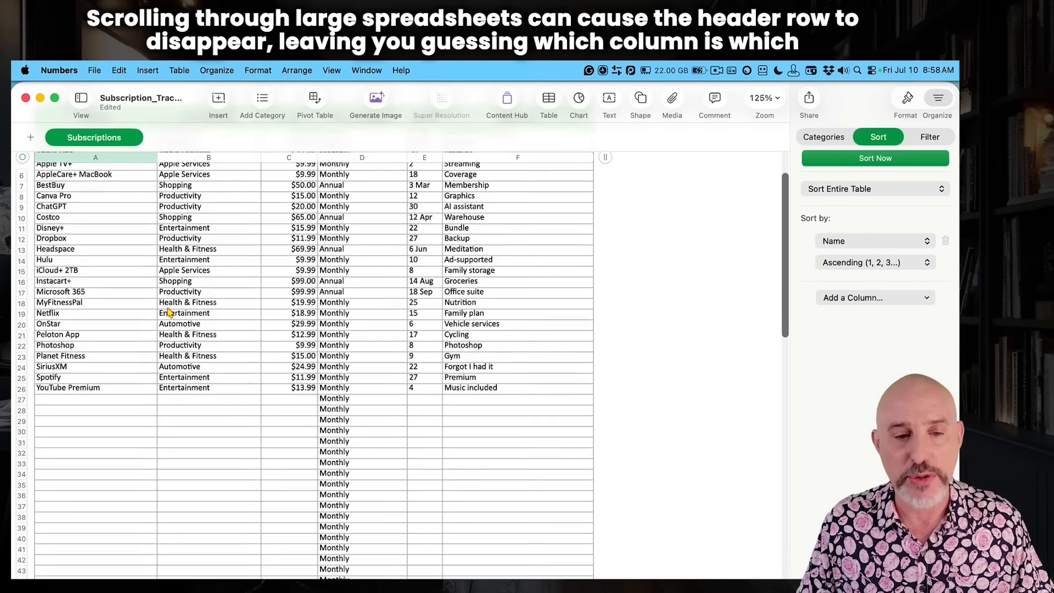
scroll(170, 313, "down", 5)
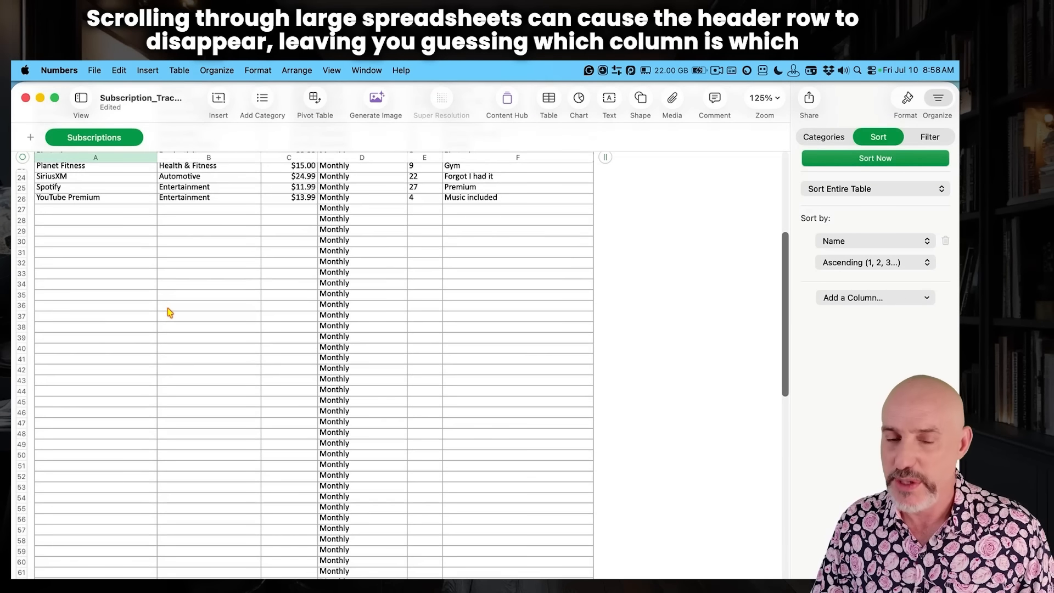
scroll(170, 312, "up", 3)
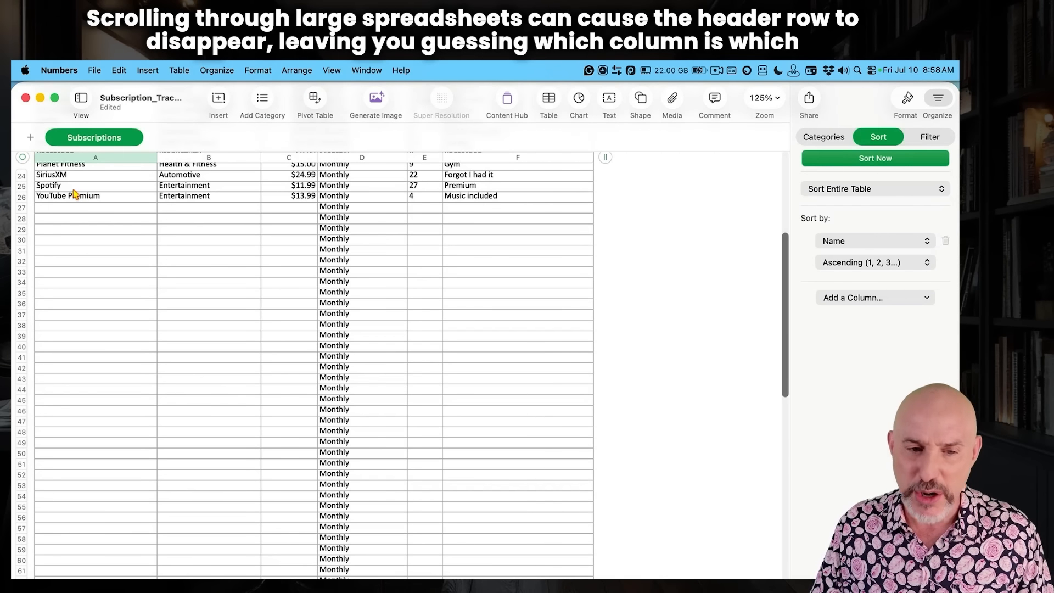
left_click(306, 188)
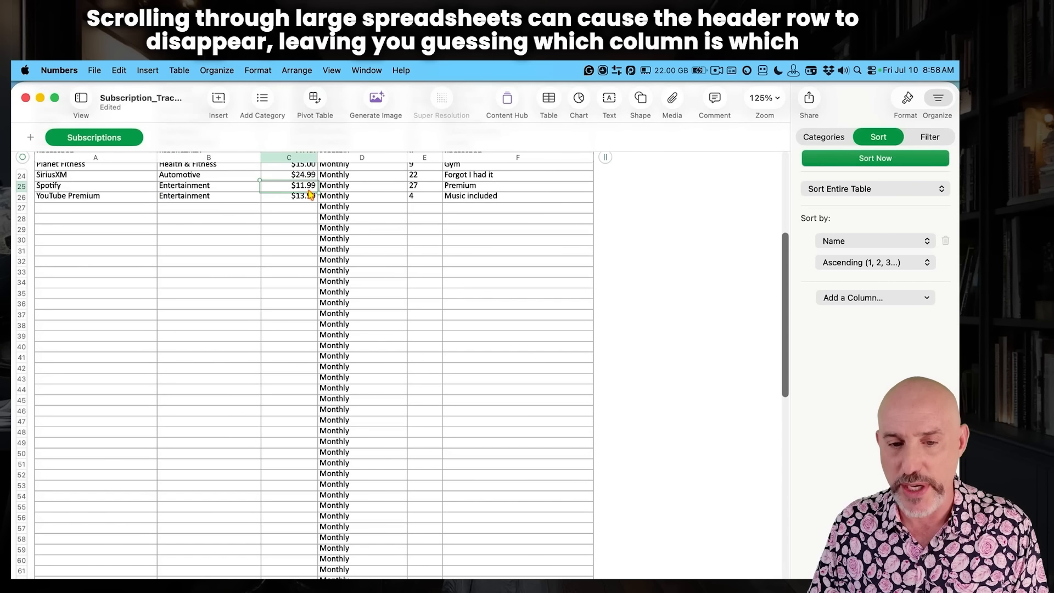
Step: Freeze the table's header row and check it against the rows further down
left_click(180, 71)
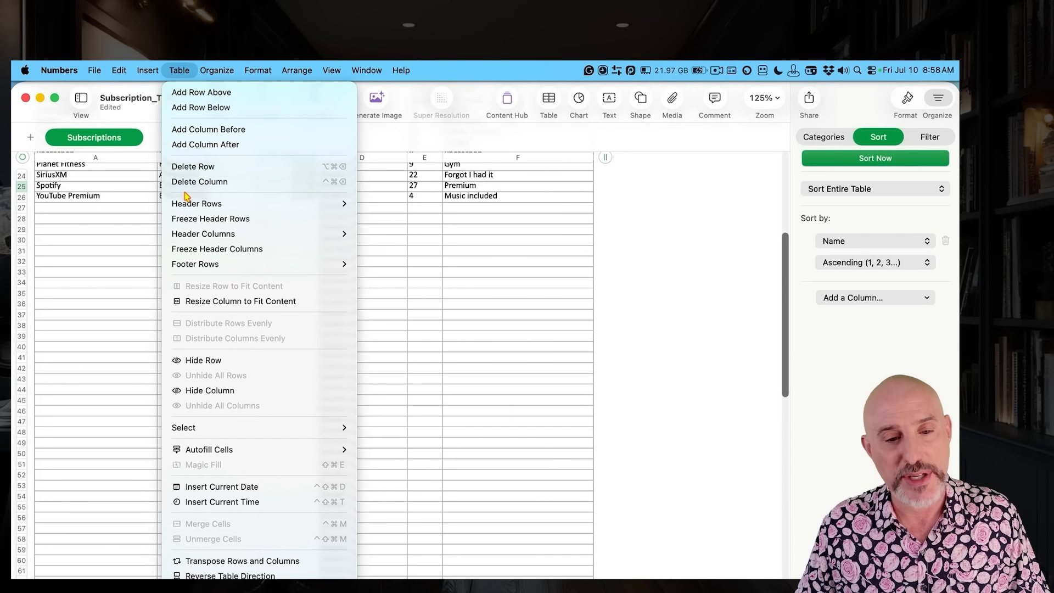
left_click(189, 221)
scroll(133, 242, "up", 10)
scroll(133, 243, "down", 5)
scroll(133, 238, "down", 10)
scroll(133, 231, "up", 15)
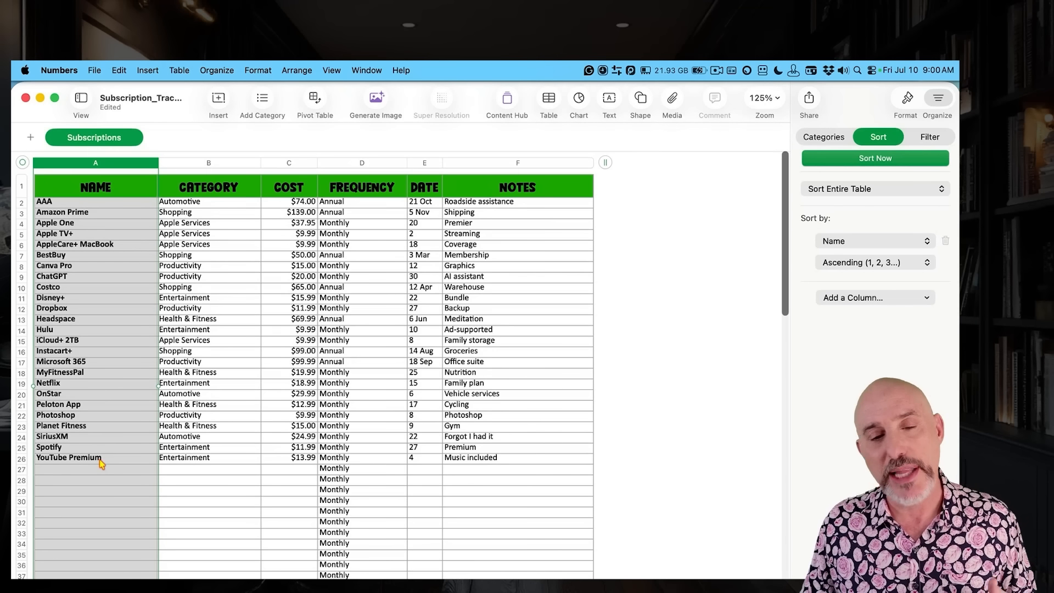
Step: Sort the entire table by Cost in descending order and add FREQUENCY as a further sort column
left_click(843, 249)
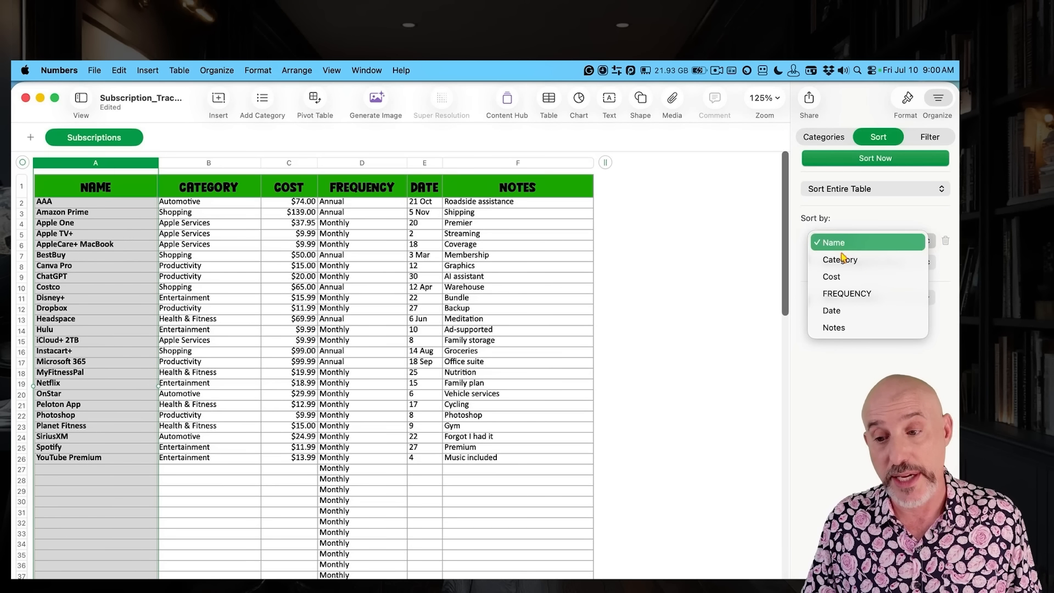
left_click(842, 277)
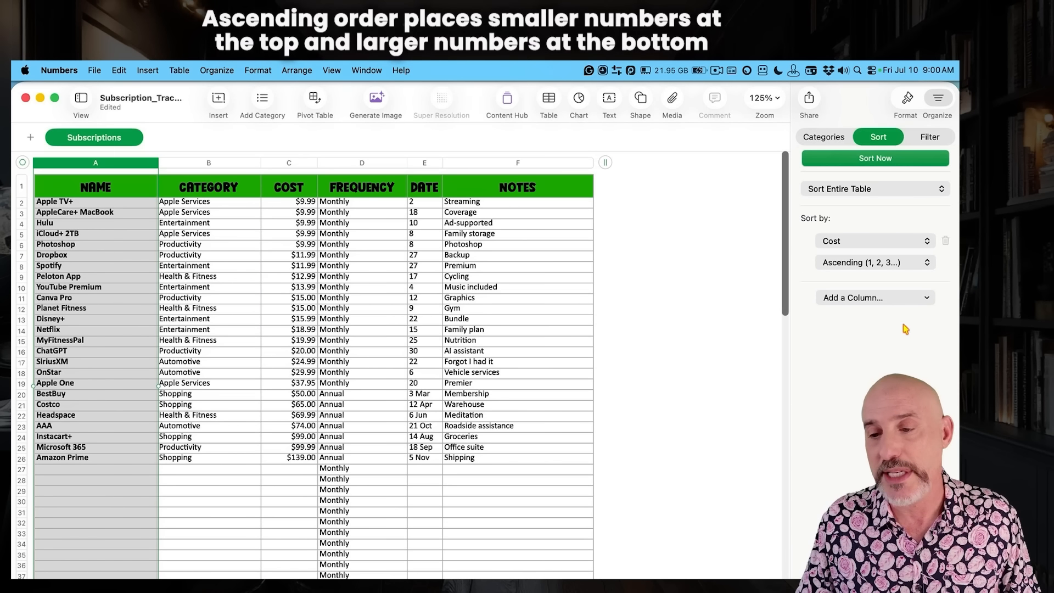
left_click(880, 271)
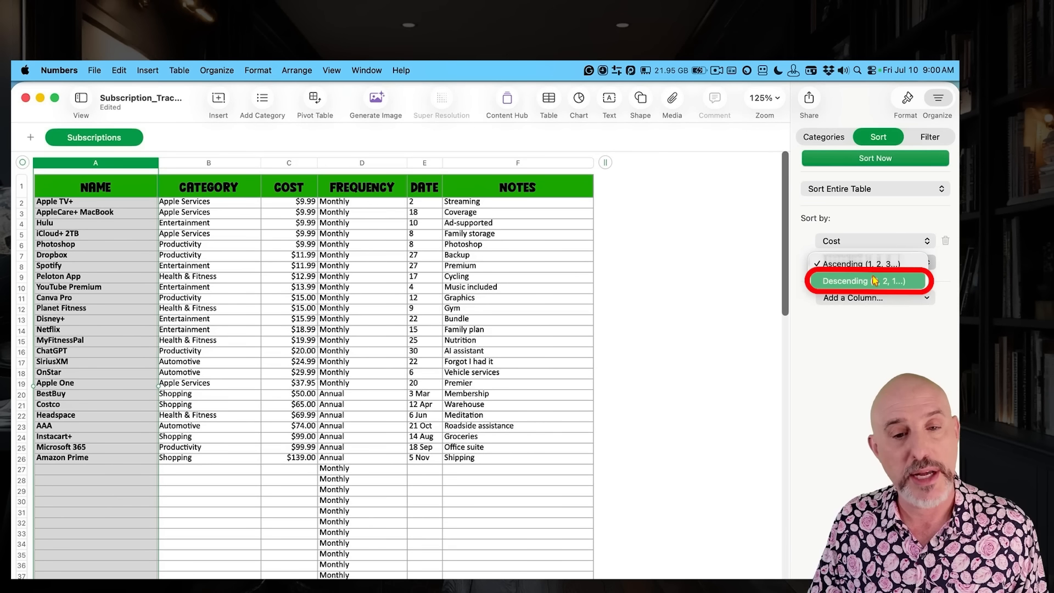
left_click(875, 280)
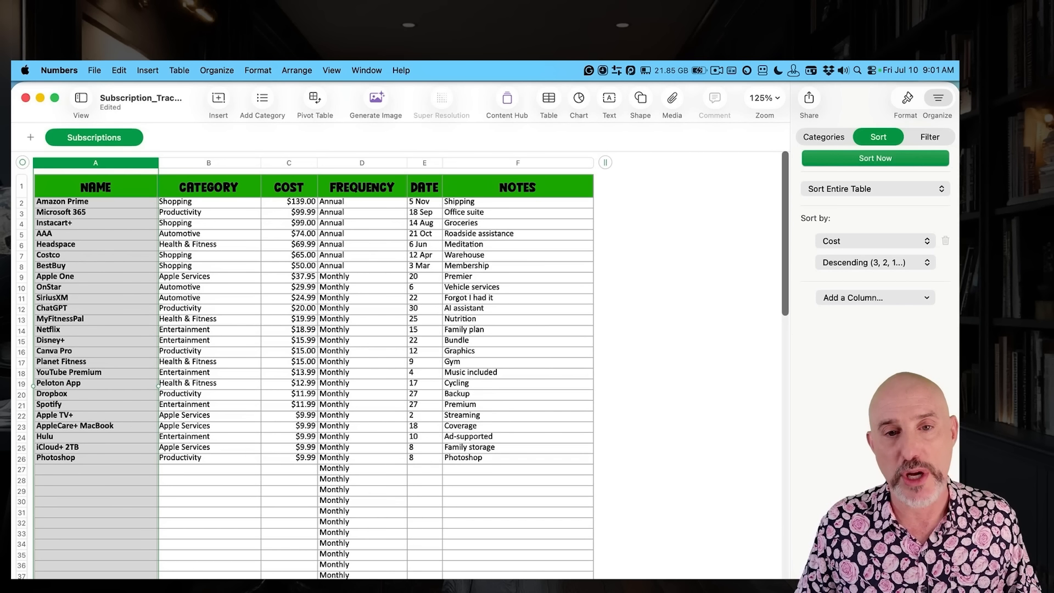
left_click(844, 298)
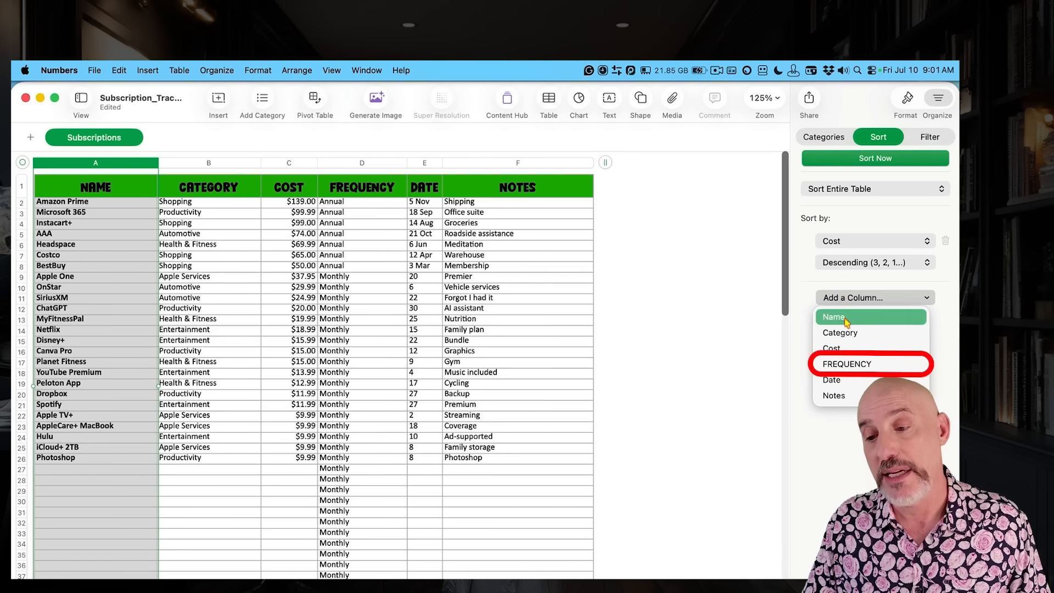
left_click(853, 365)
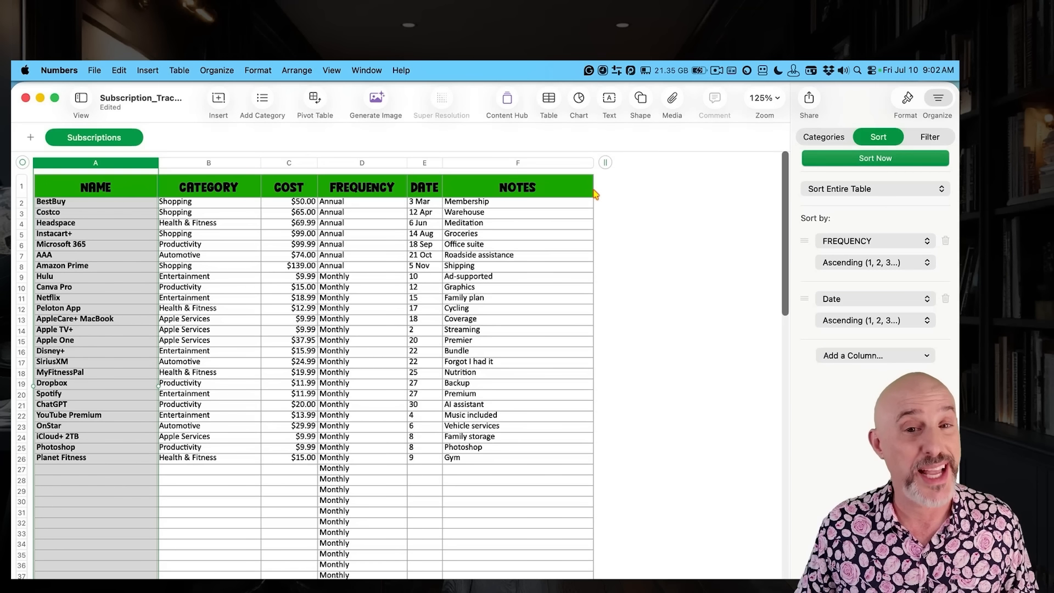
Step: Open the category grouping options and point out the repeated Apple Services, Monthly and Annual entries by selecting their cells
left_click(822, 138)
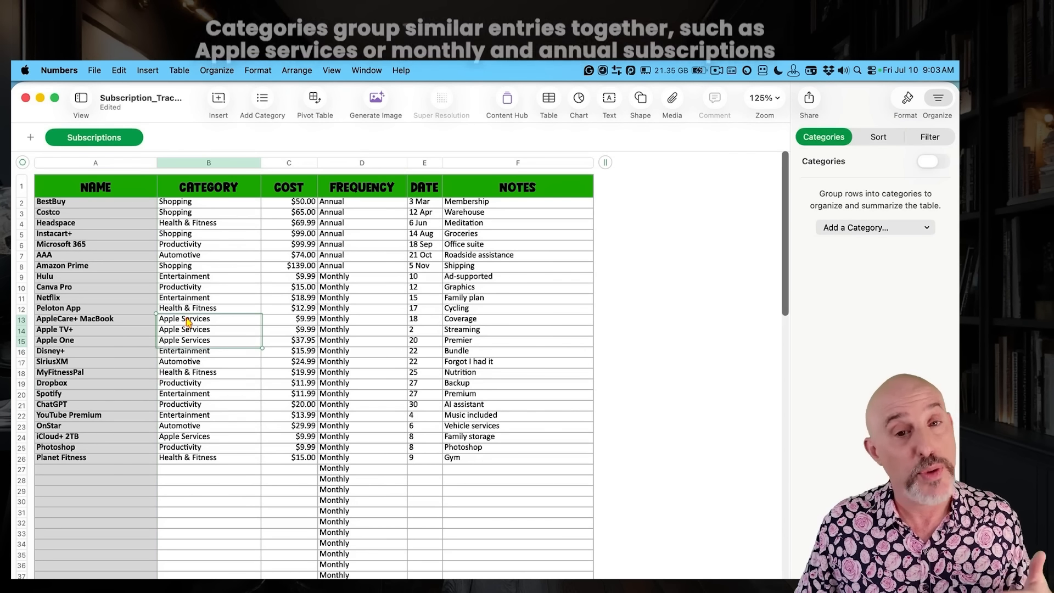
left_click(177, 366)
left_click_drag(213, 320, 213, 345)
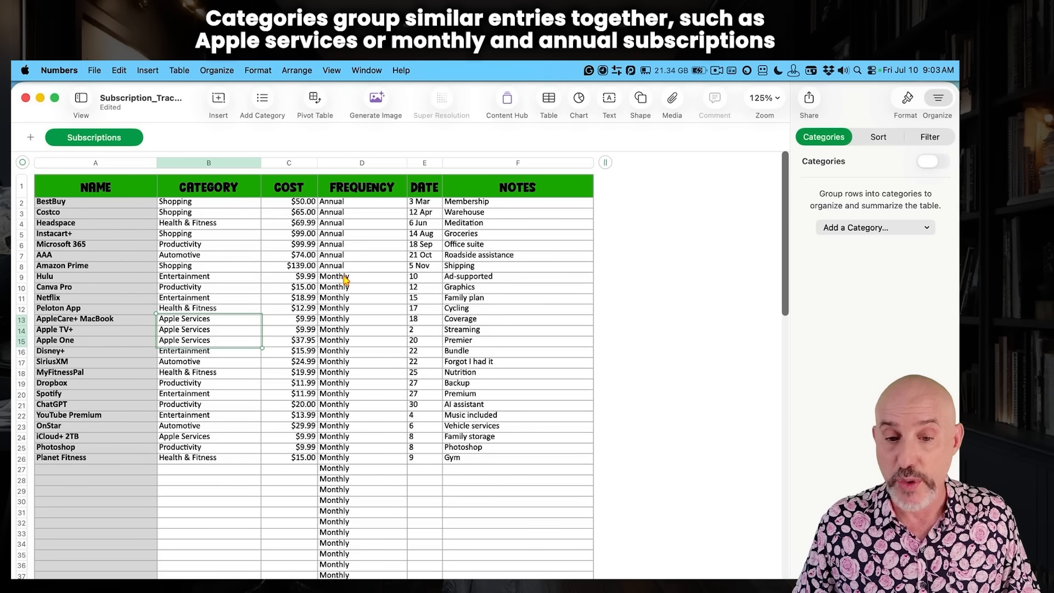
left_click_drag(345, 276, 342, 364)
left_click(351, 217)
left_click_drag(350, 218, 350, 247)
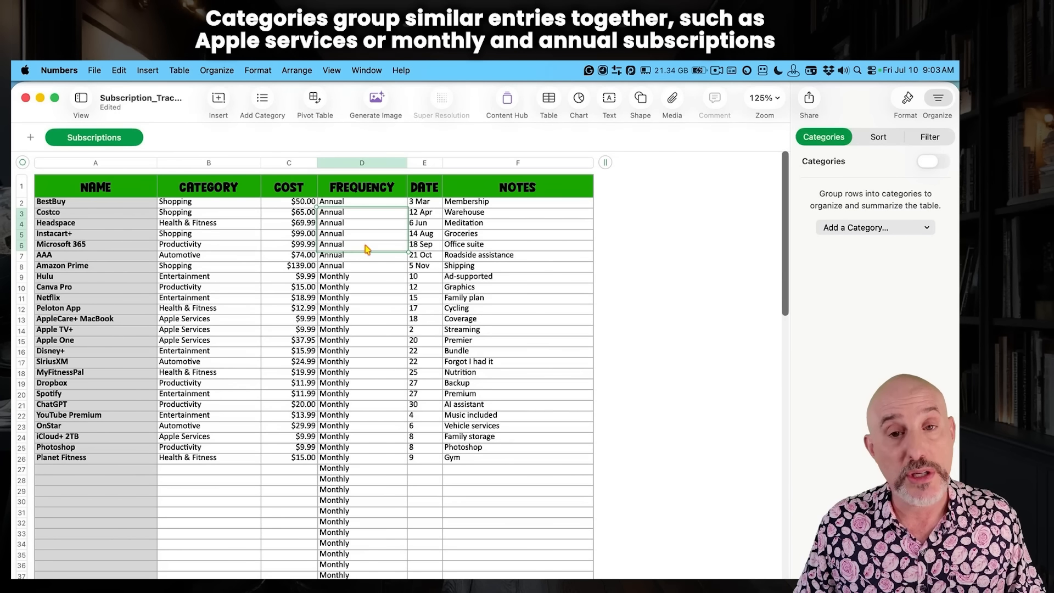
Step: Group the table's rows by Category and check the Headspace and Peloton App rows in the Health & Fitness group
left_click(858, 230)
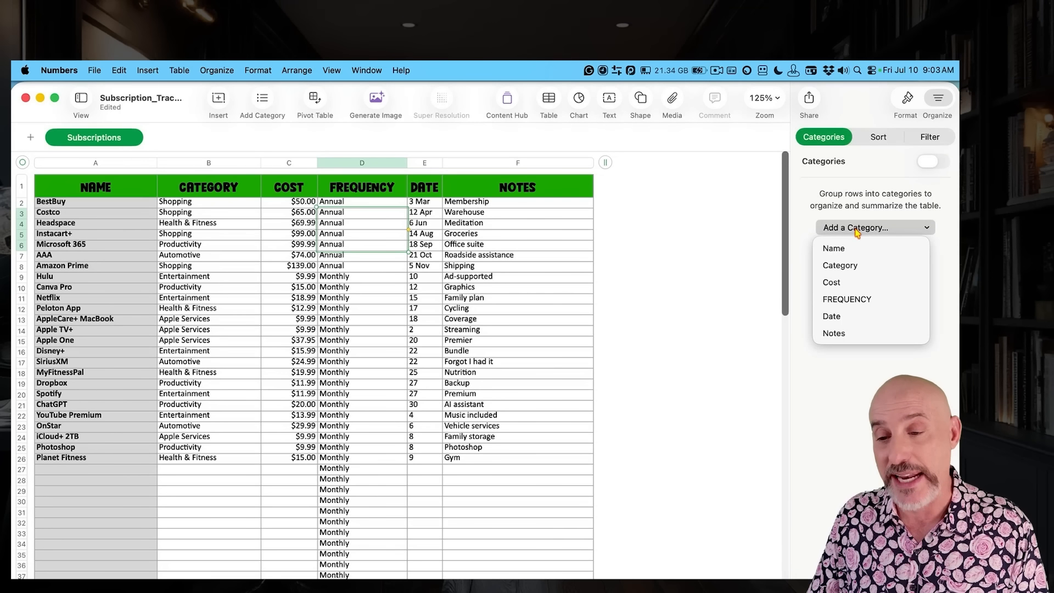
left_click(845, 268)
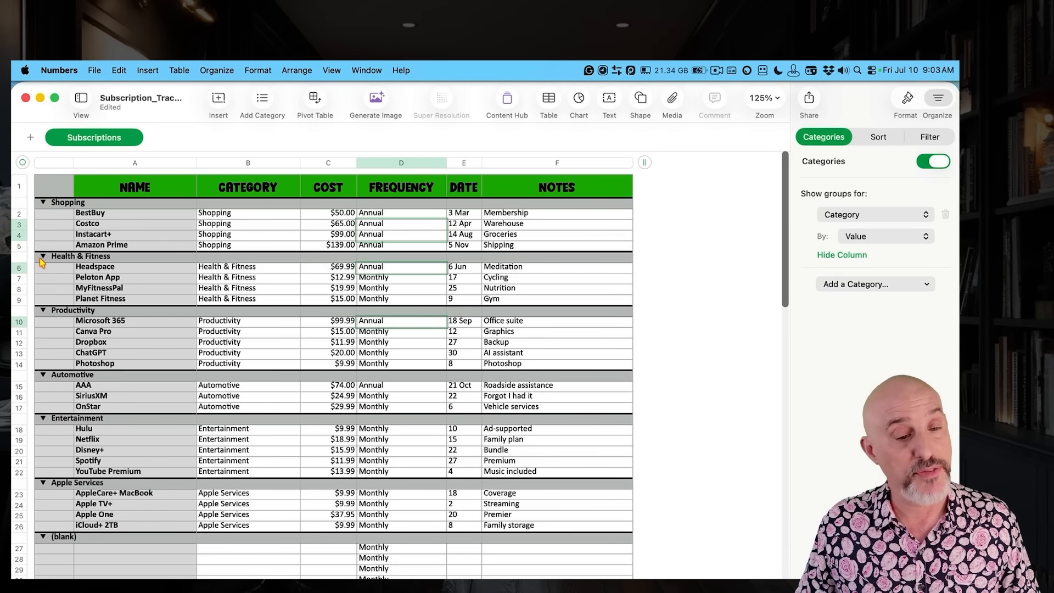
scroll(47, 550, "down", 1)
scroll(47, 550, "up", 1)
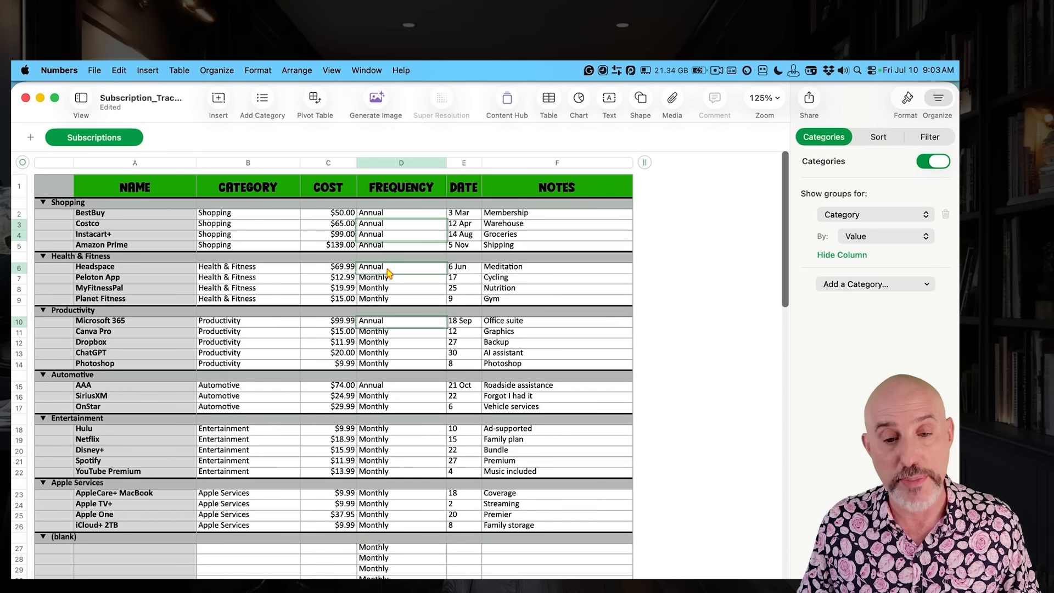
left_click(18, 269)
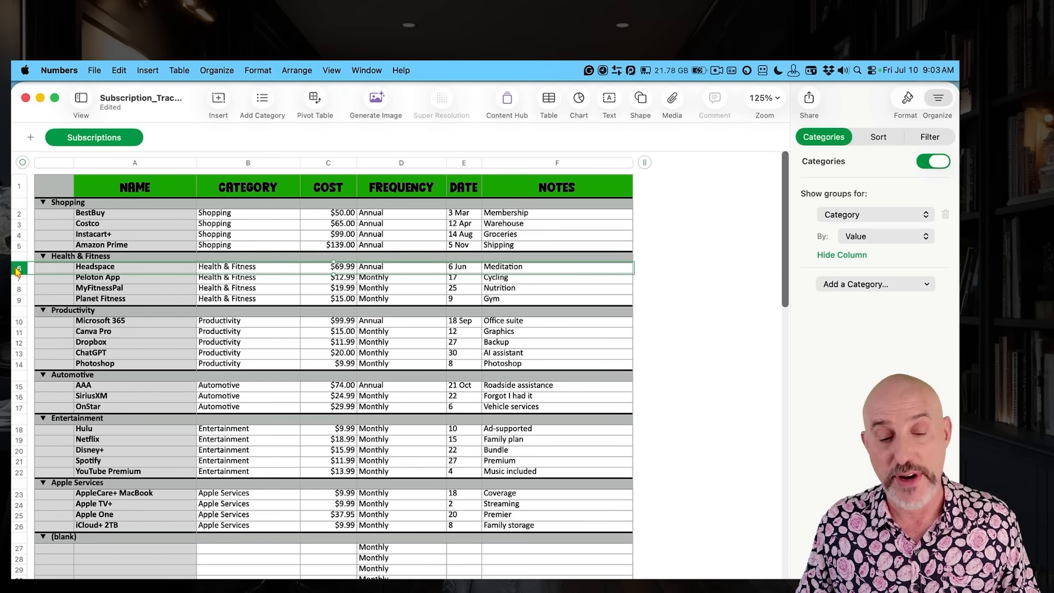
left_click(18, 281)
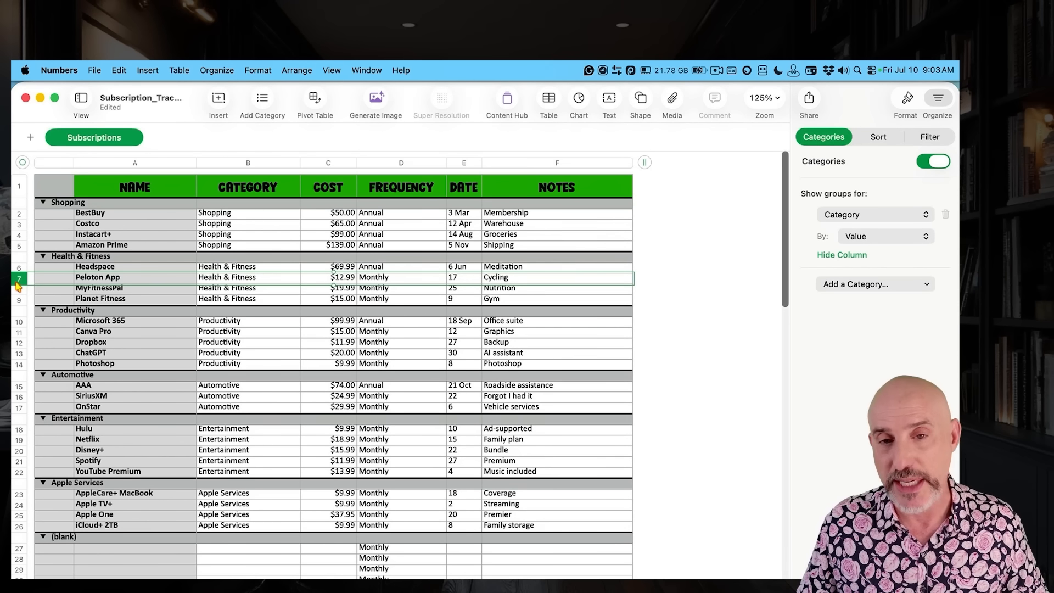
Step: Regroup the rows by FREQUENCY, return to grouping by Category, and switch to FREQUENCY again
left_click(881, 220)
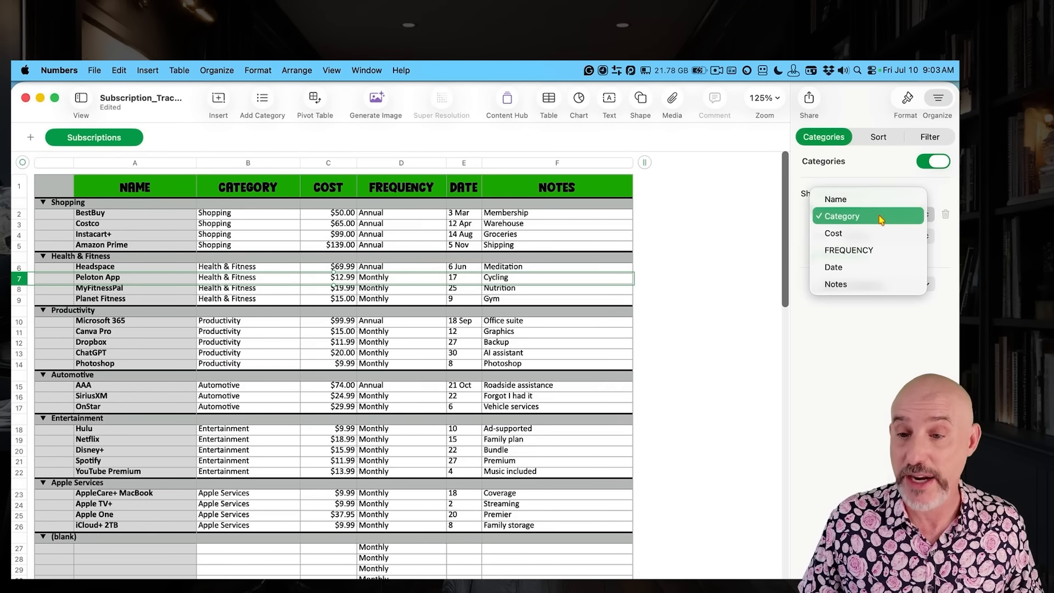
left_click(871, 250)
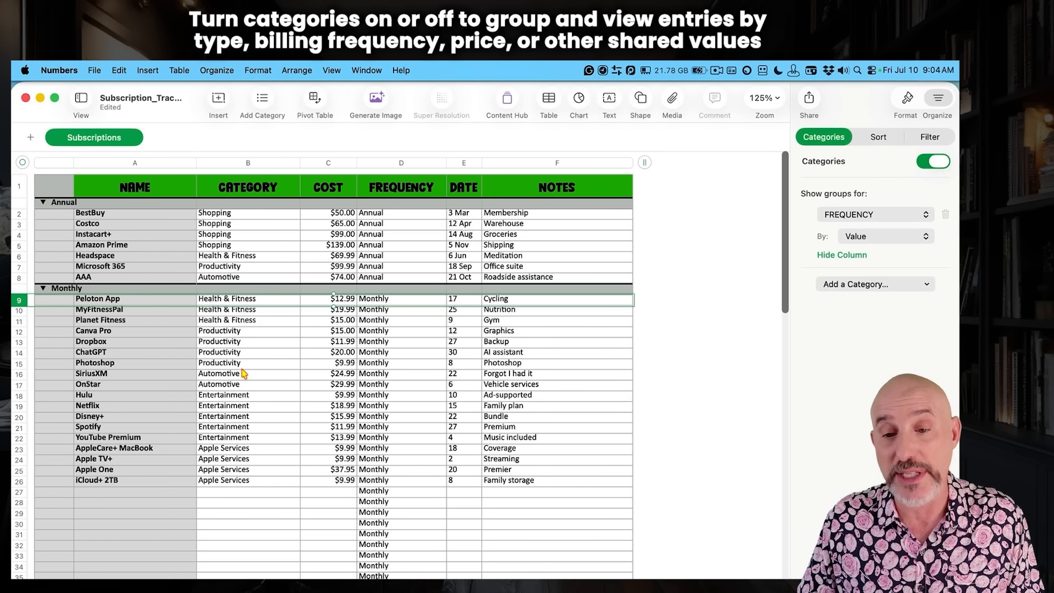
left_click(873, 218)
left_click(870, 185)
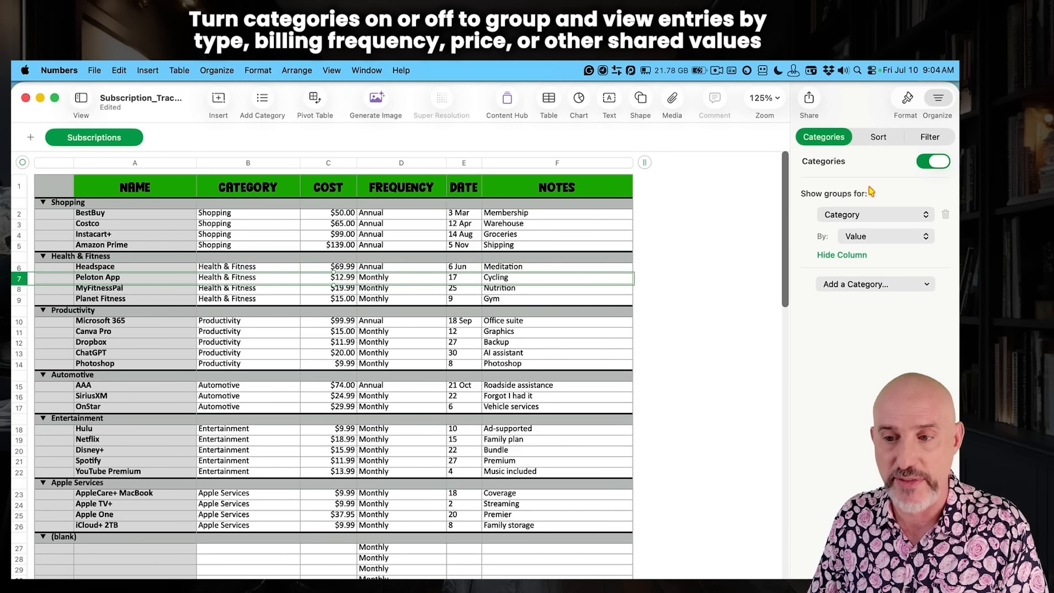
left_click(867, 215)
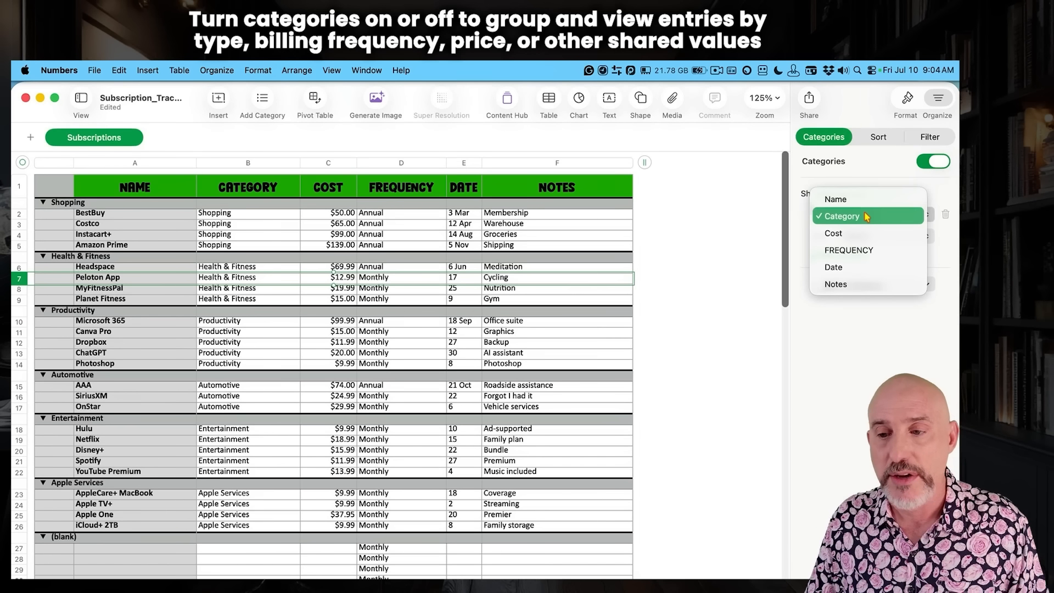
left_click(860, 252)
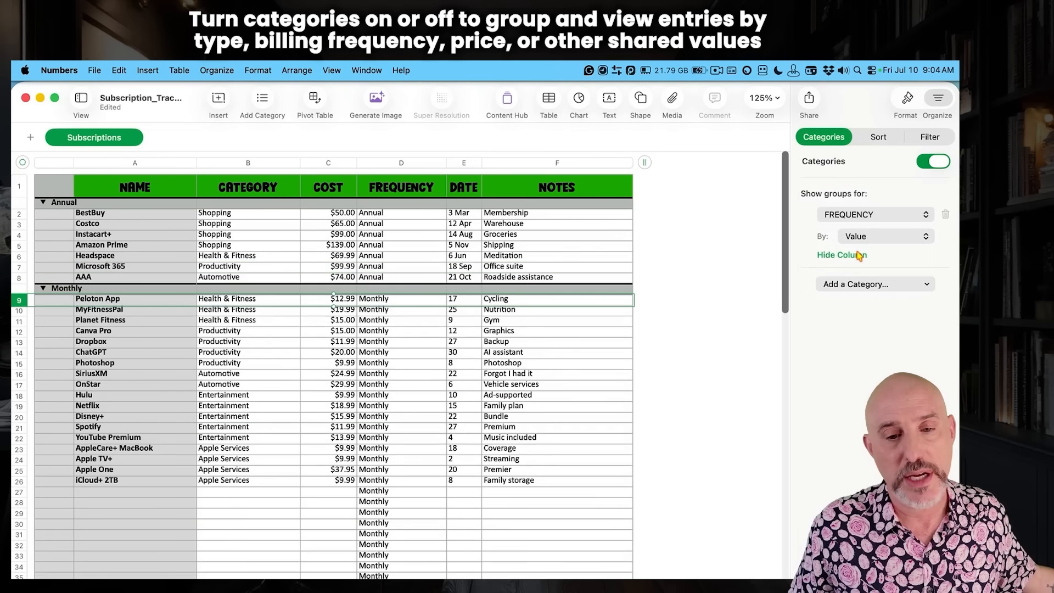
Step: Group the rows by Cost, look through the price groups, and turn categories off
left_click(857, 215)
left_click(855, 202)
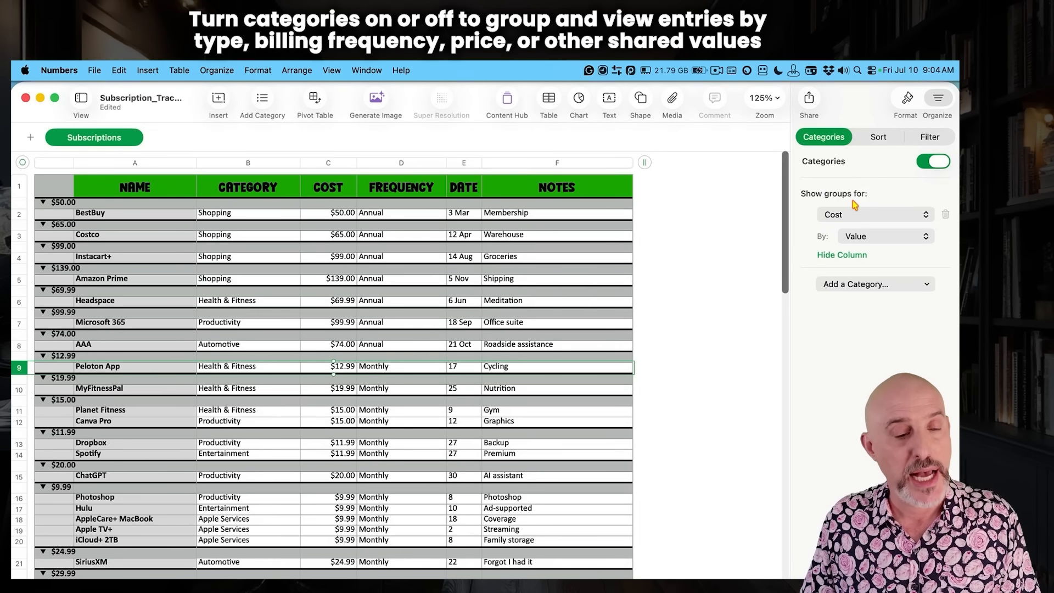
scroll(271, 499, "down", 5)
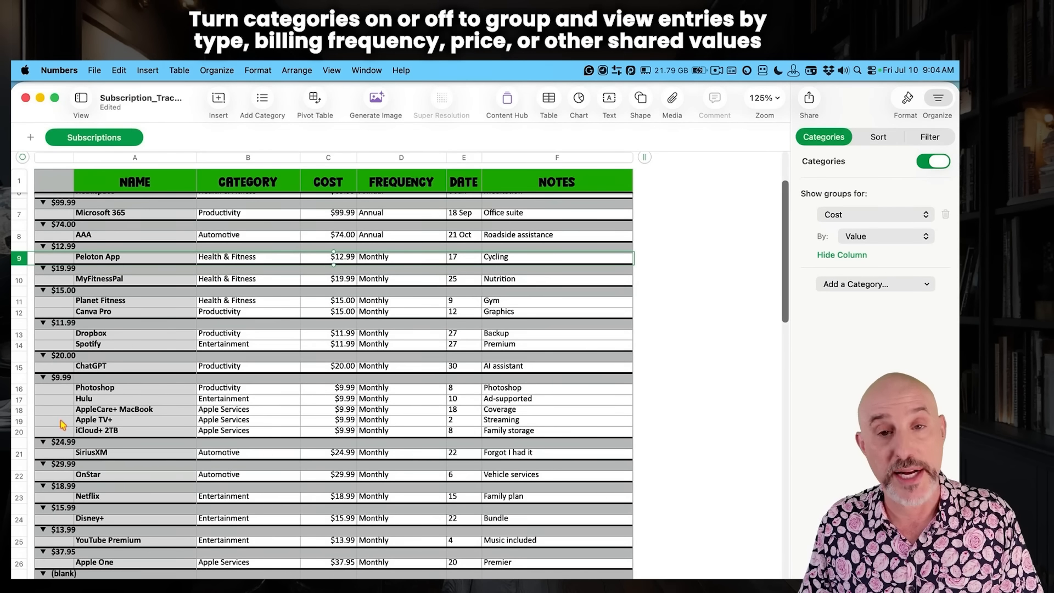
left_click(934, 161)
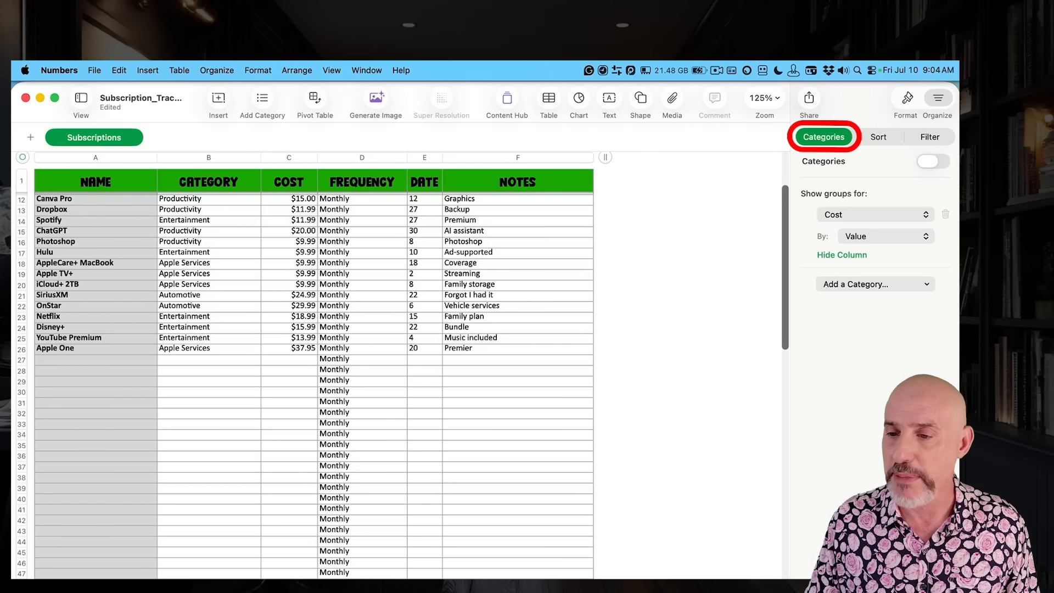
Step: Add a quick filter on FREQUENCY that excludes the Annual entries
left_click(935, 136)
left_click(860, 228)
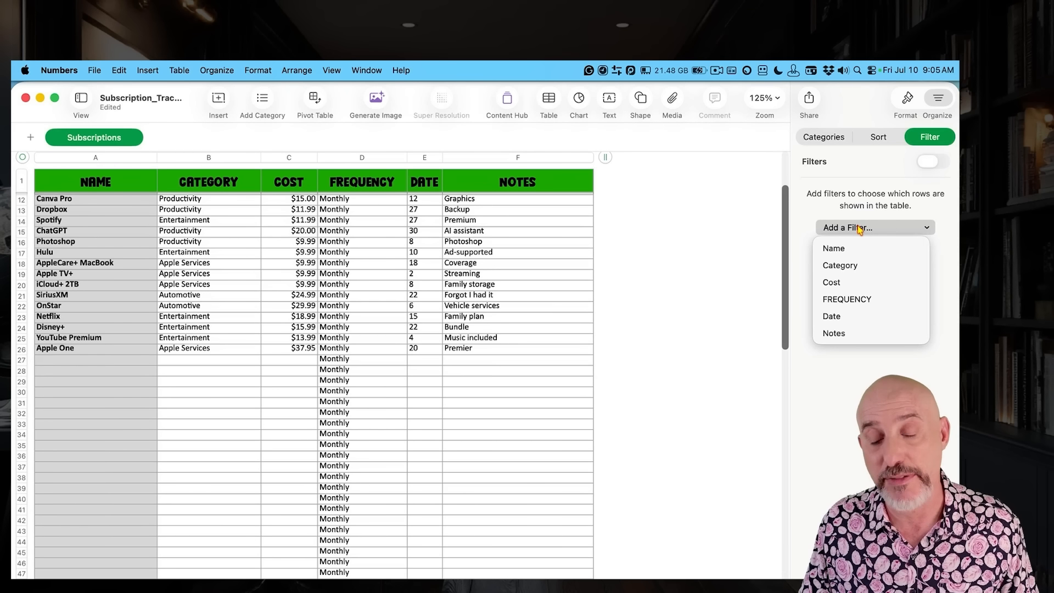
left_click(847, 300)
left_click(843, 241)
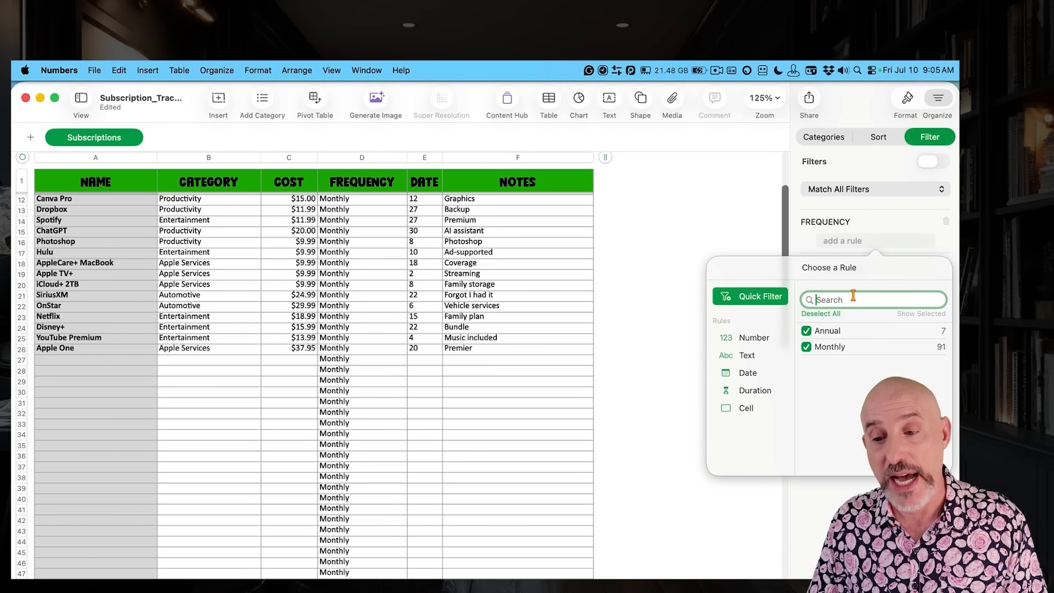
left_click(806, 331)
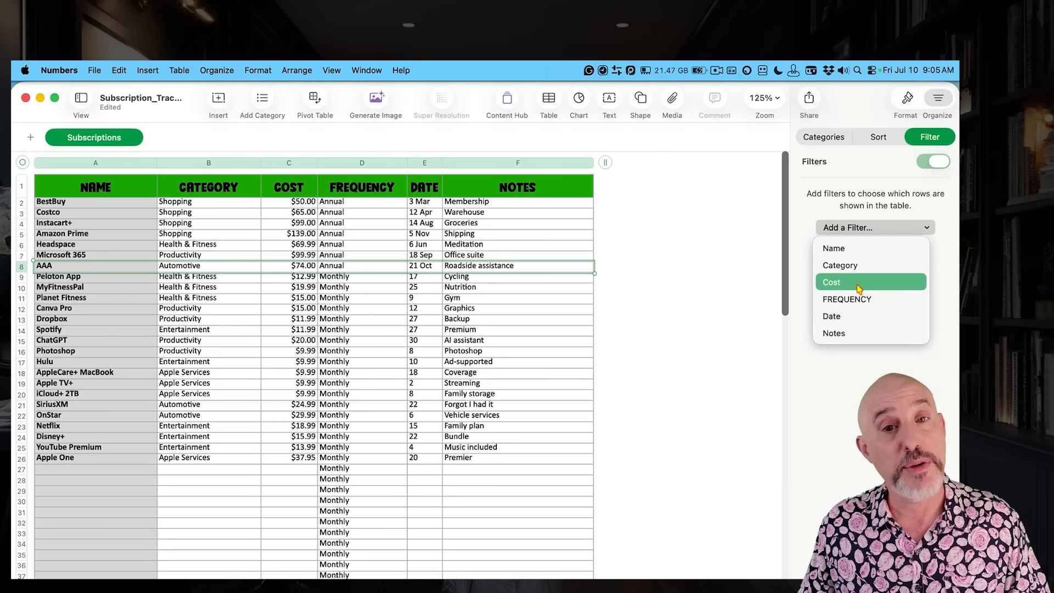
Step: Filter the table to Cost values greater than 10, and change the number rule to Less than
left_click(857, 285)
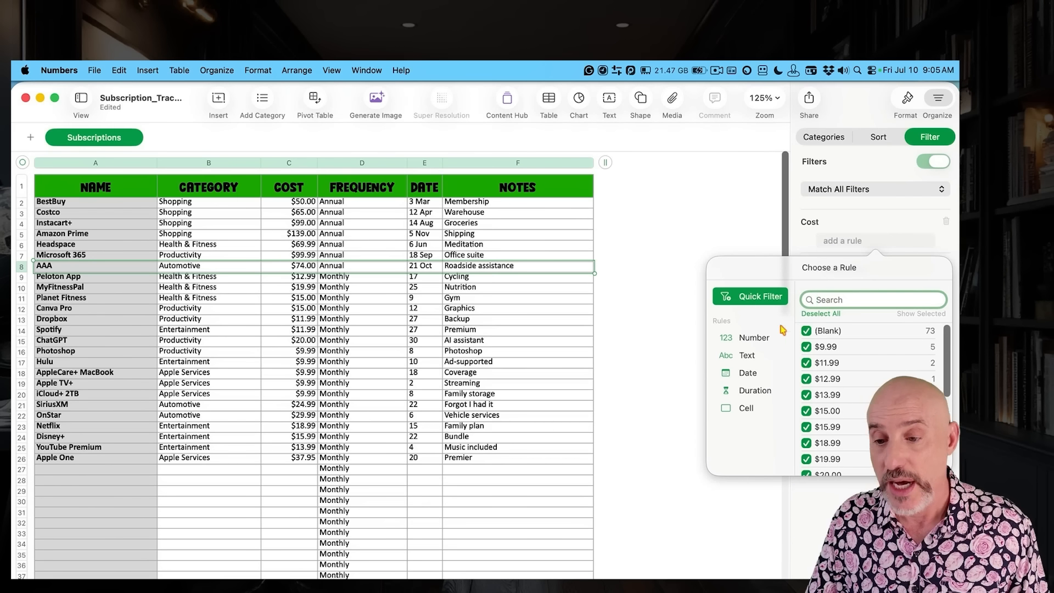
left_click(751, 339)
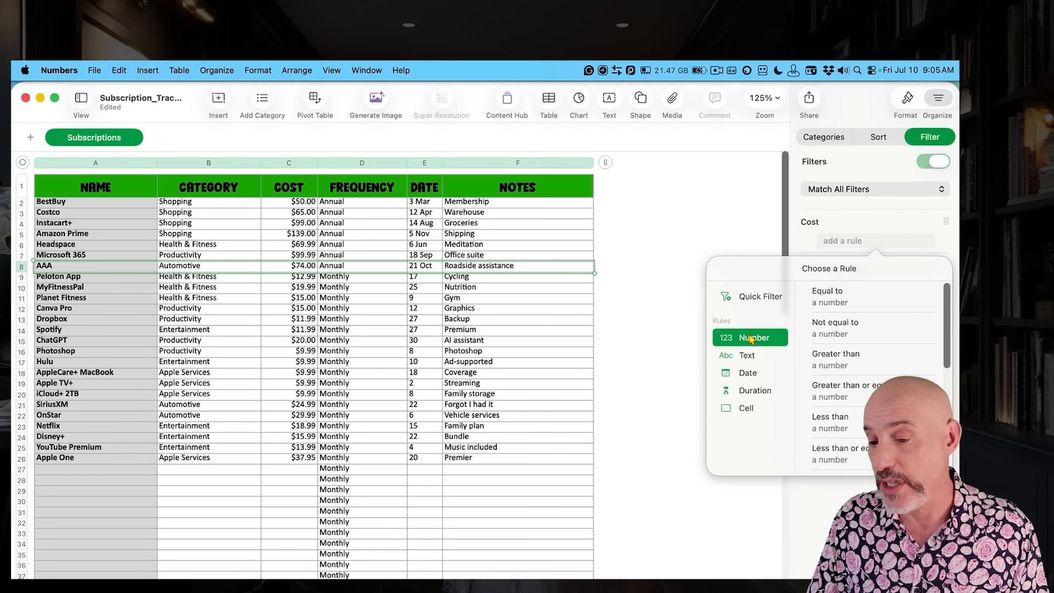
left_click(836, 359)
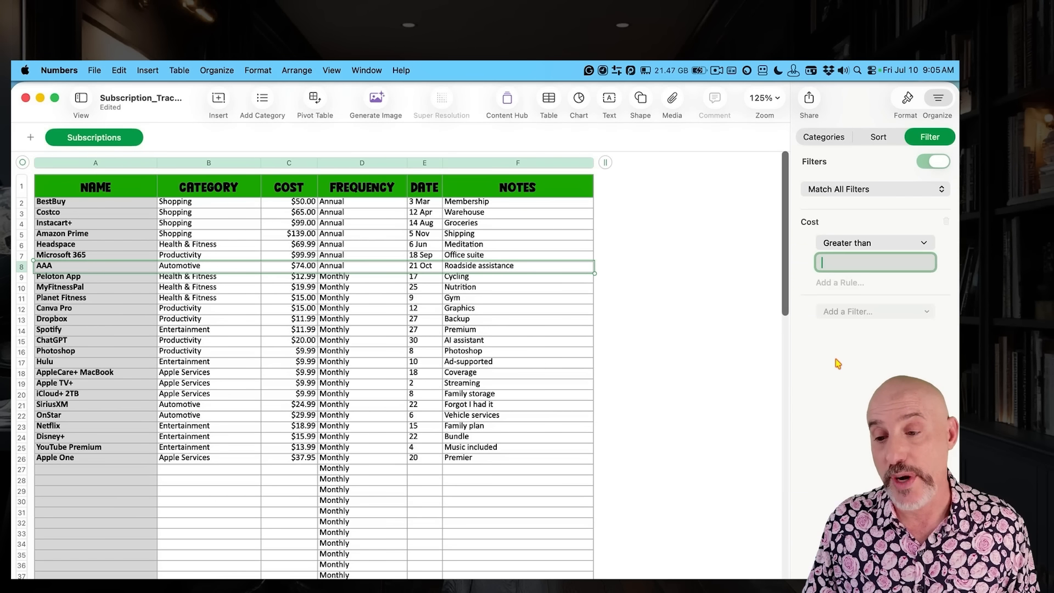
type("10")
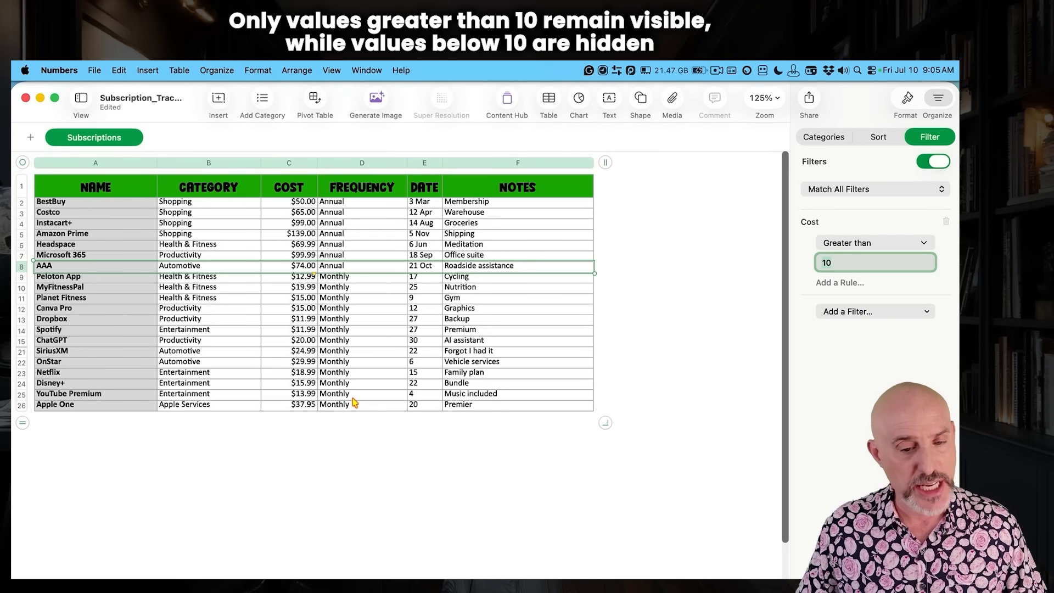
left_click(857, 245)
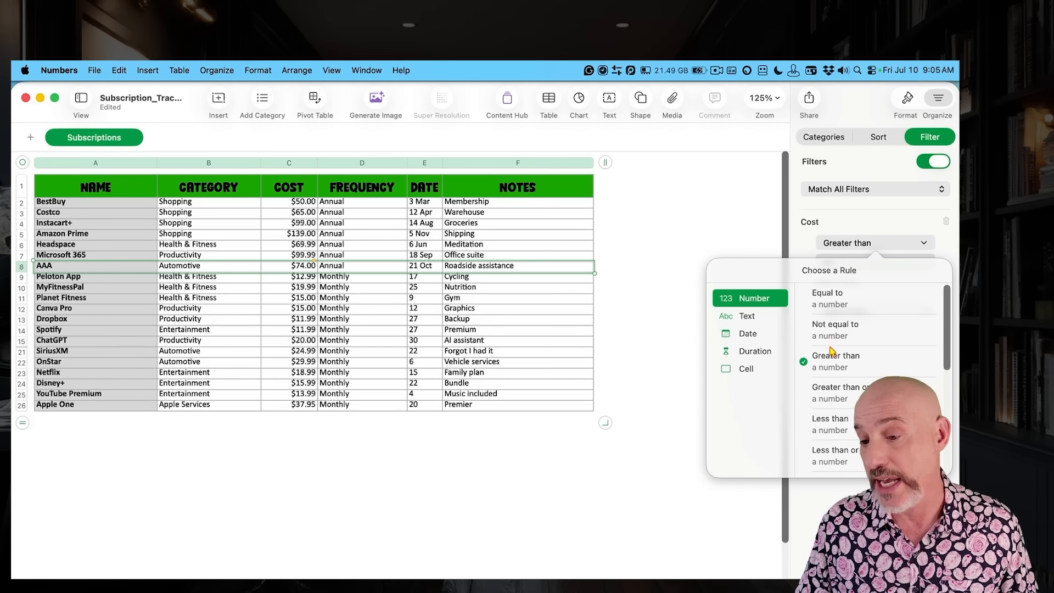
left_click(827, 423)
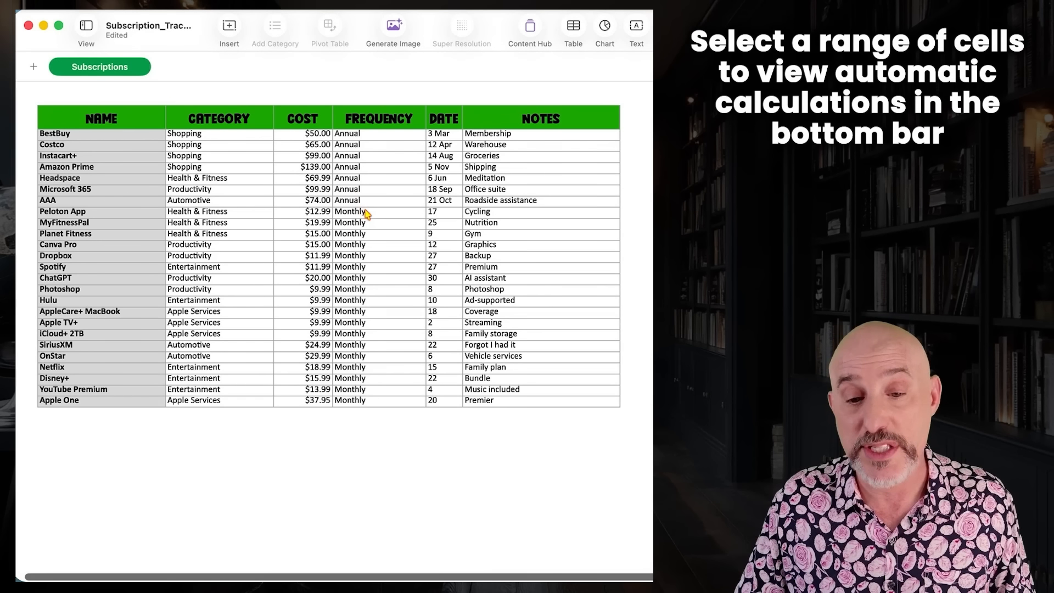
Step: Select the monthly and the annual costs to view their sums, and place the monthly costs' SUM in the COST cell of row 33
left_click_drag(325, 212, 321, 401)
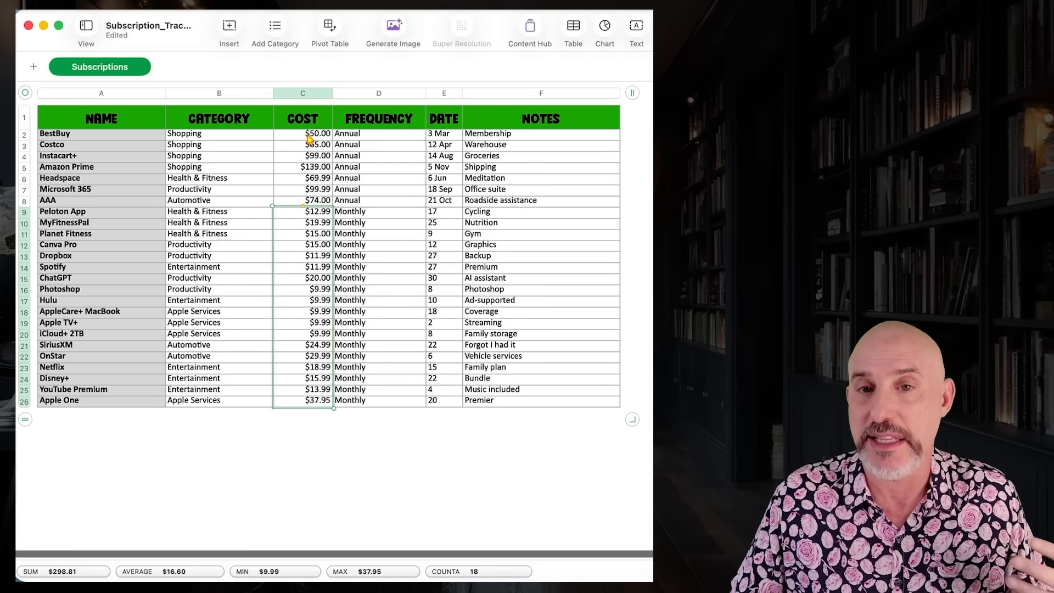
left_click_drag(309, 140, 305, 201)
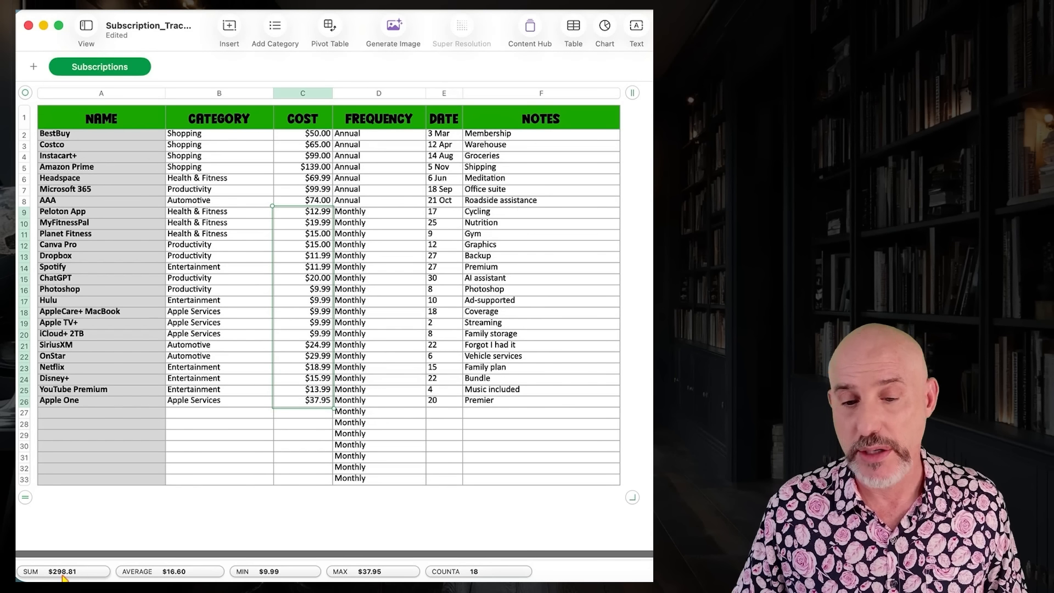
left_click_drag(63, 577, 303, 484)
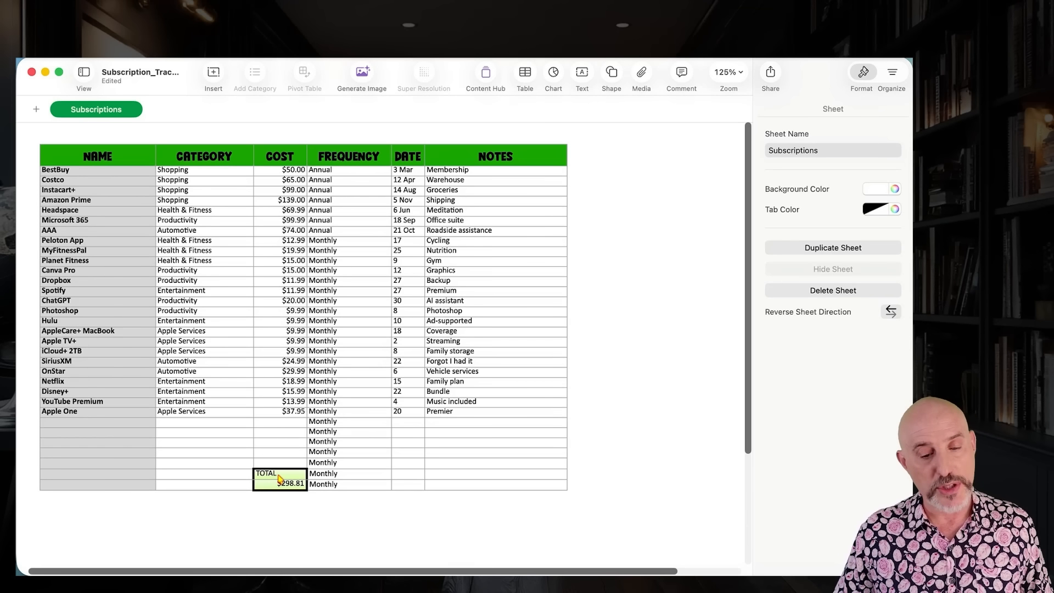
Step: Set the iCloud+ 2TB cost to 34 and the Hulu cost to 2222222
left_click(294, 352)
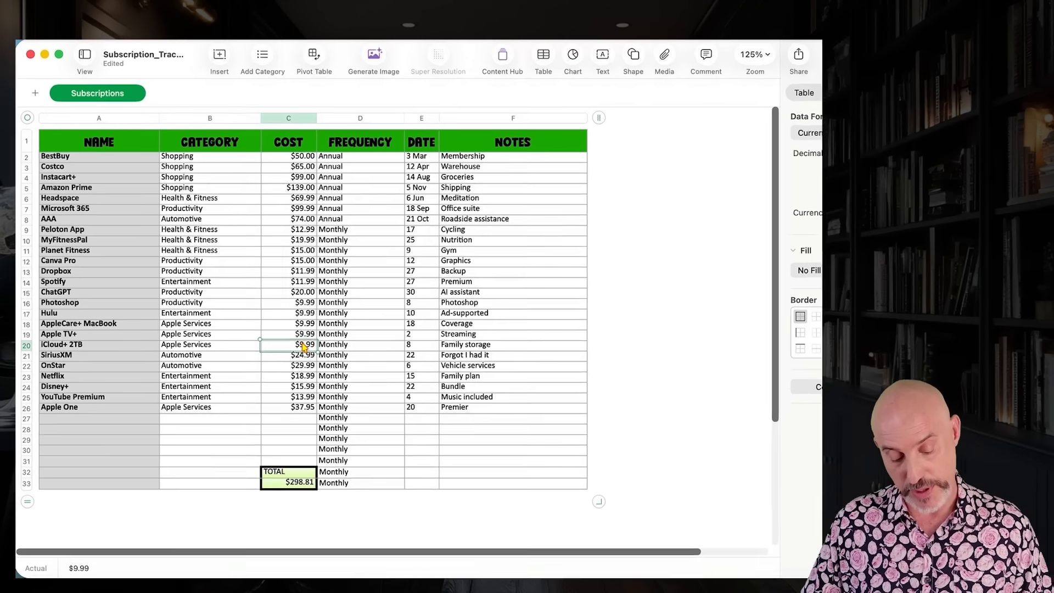
type("34")
key("Tab")
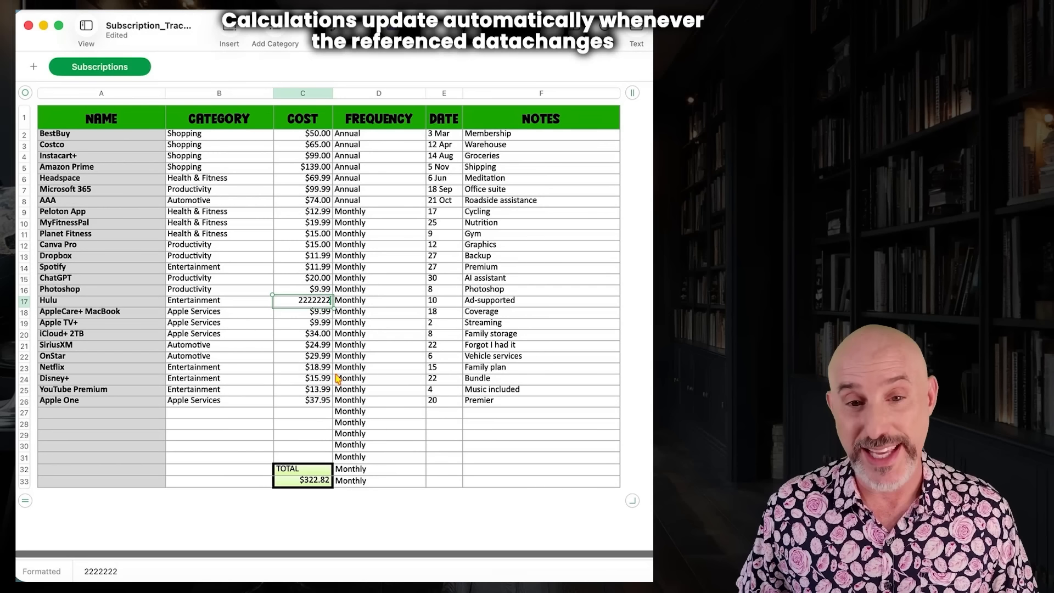
key("Return")
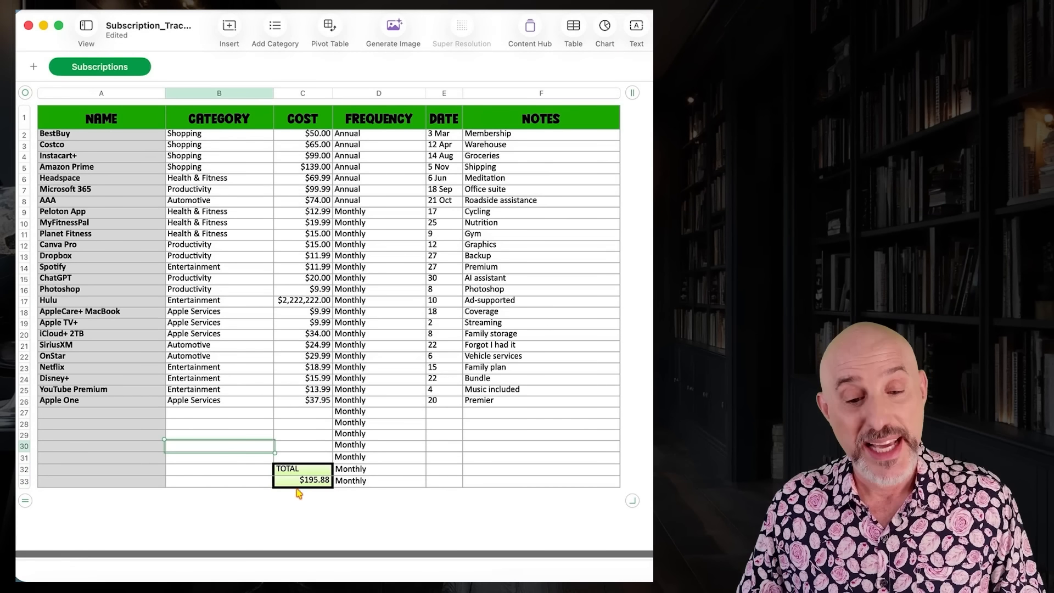
Step: Examine the SUM formula beneath TOTAL to see which cost cells it covers, leaving the formula as it is
left_click(310, 482)
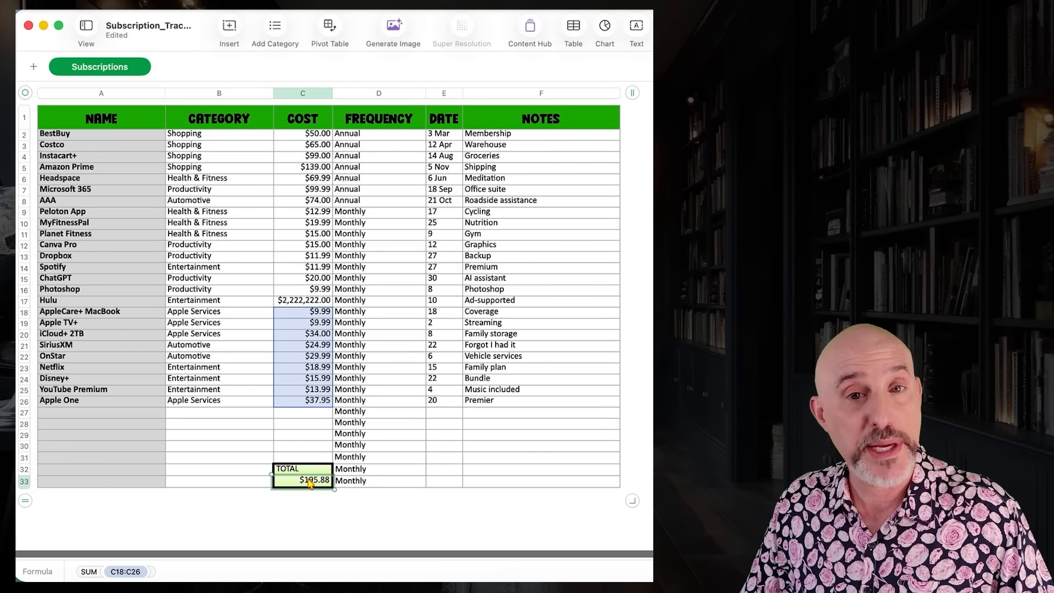
double_click(310, 482)
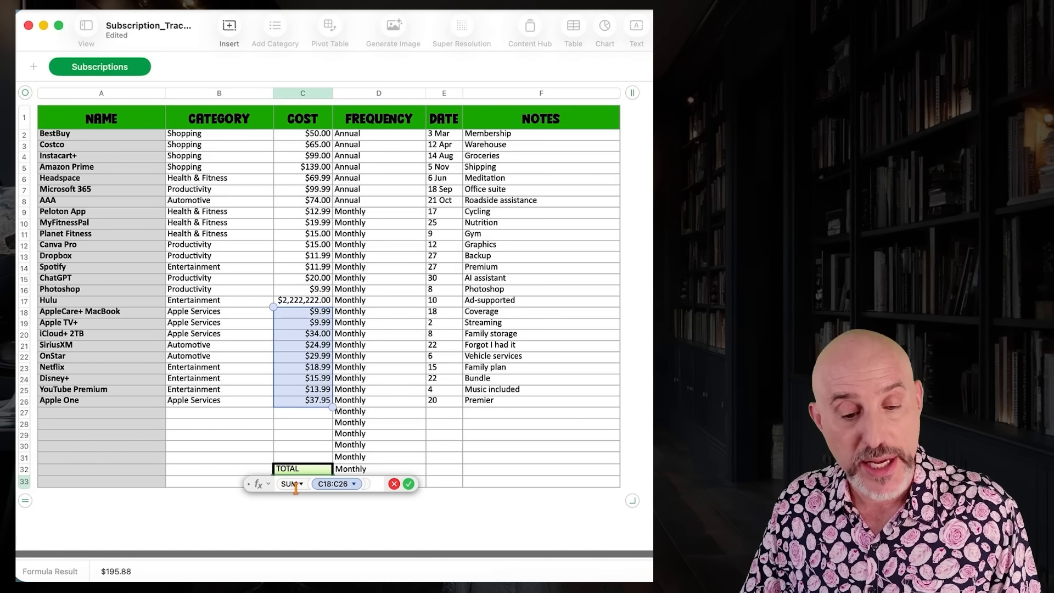
left_click(395, 484)
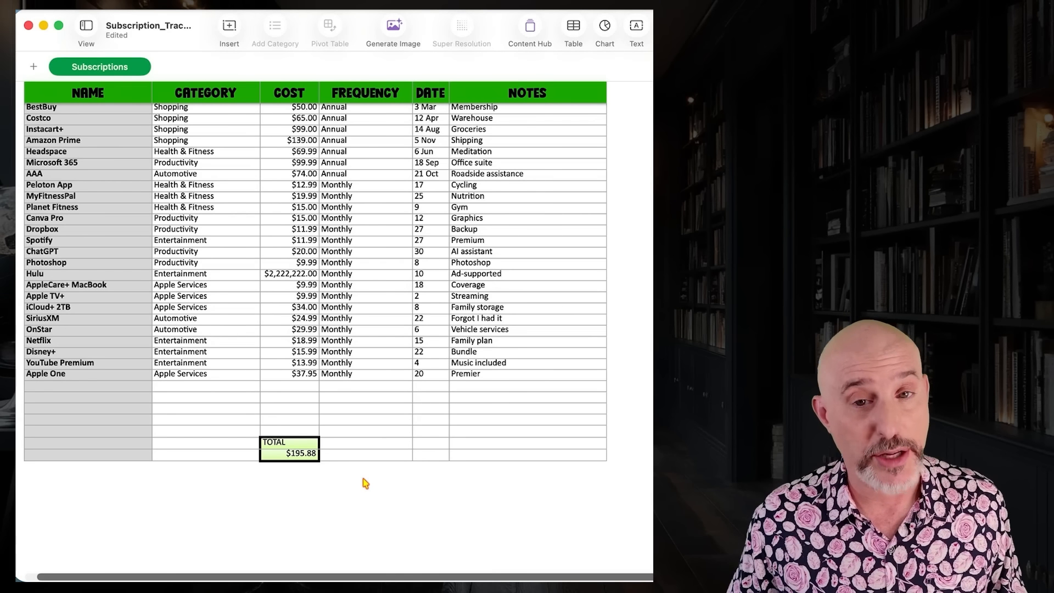
Step: Select the costs from Headspace to Apple One and place their SUM in the NOTES column below the entries
left_click_drag(296, 149, 306, 378)
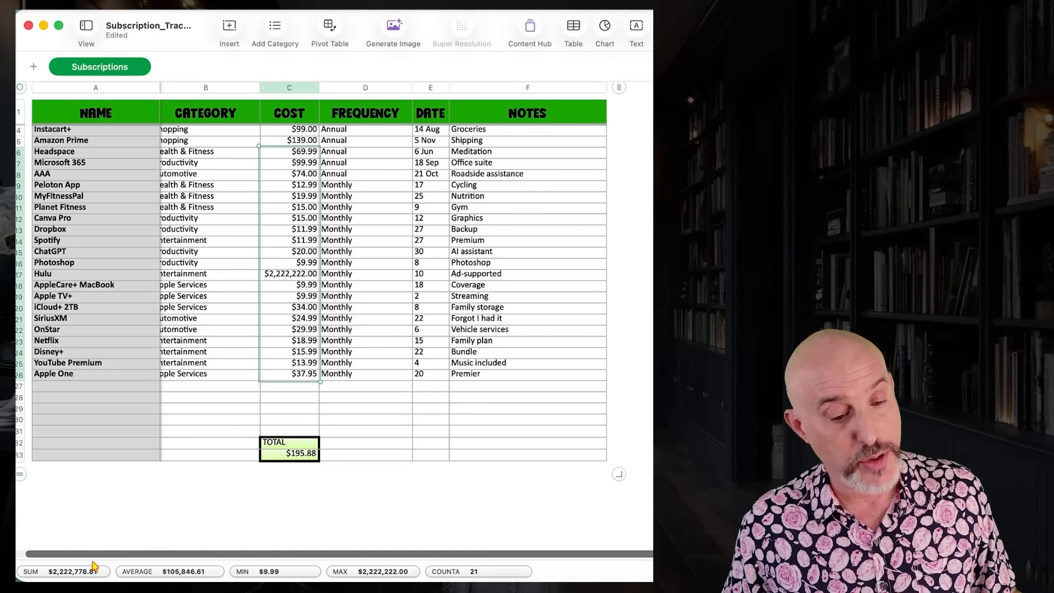
left_click_drag(90, 574, 514, 421)
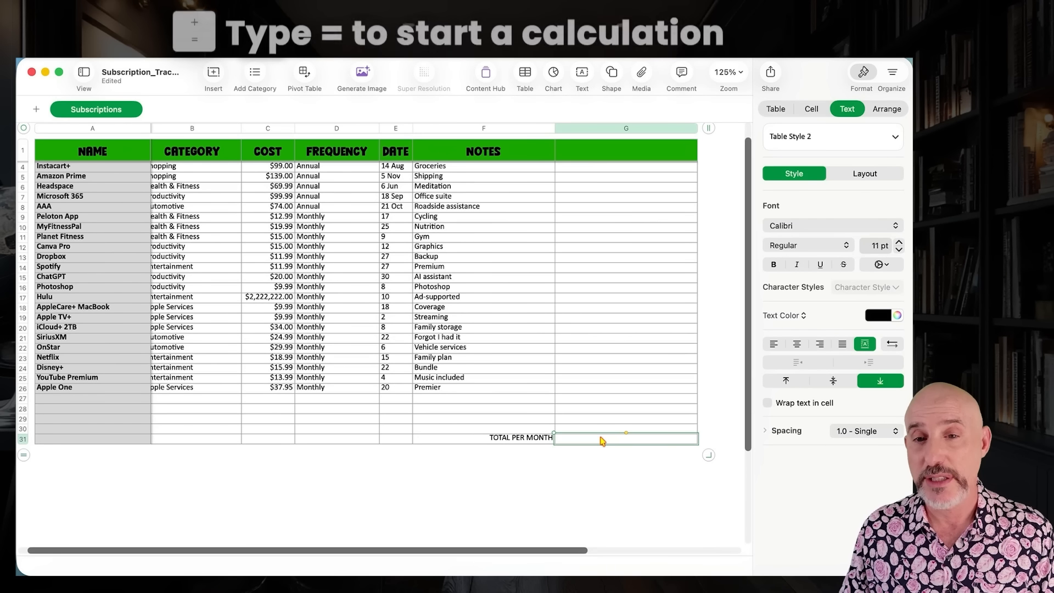
Step: Enter a SUM formula for the monthly costs C9:C26 in cell G31, beside TOTAL PER MONTH
key("equal")
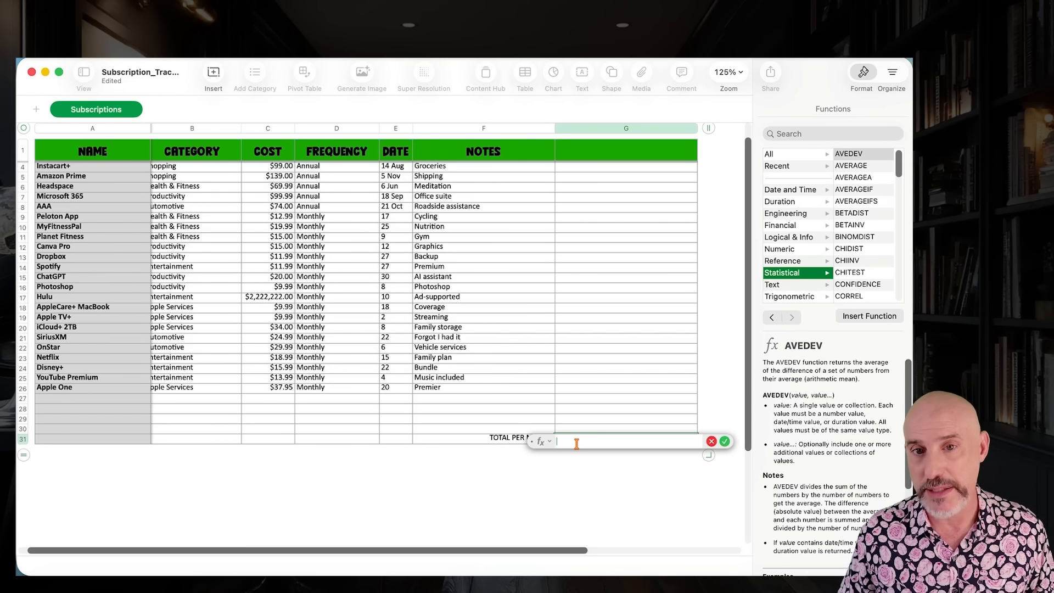
type("SUM")
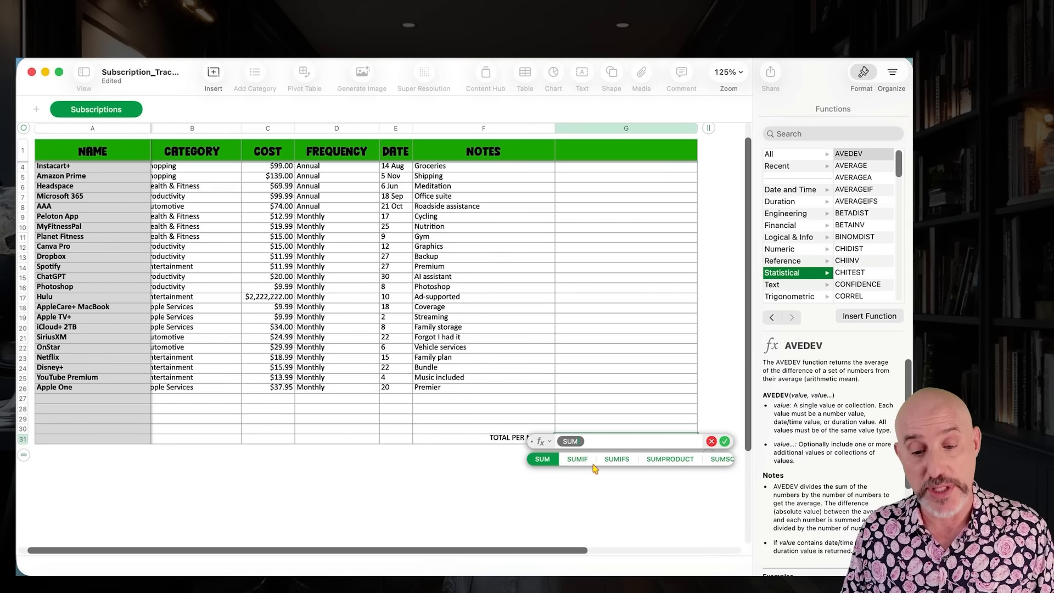
left_click(544, 460)
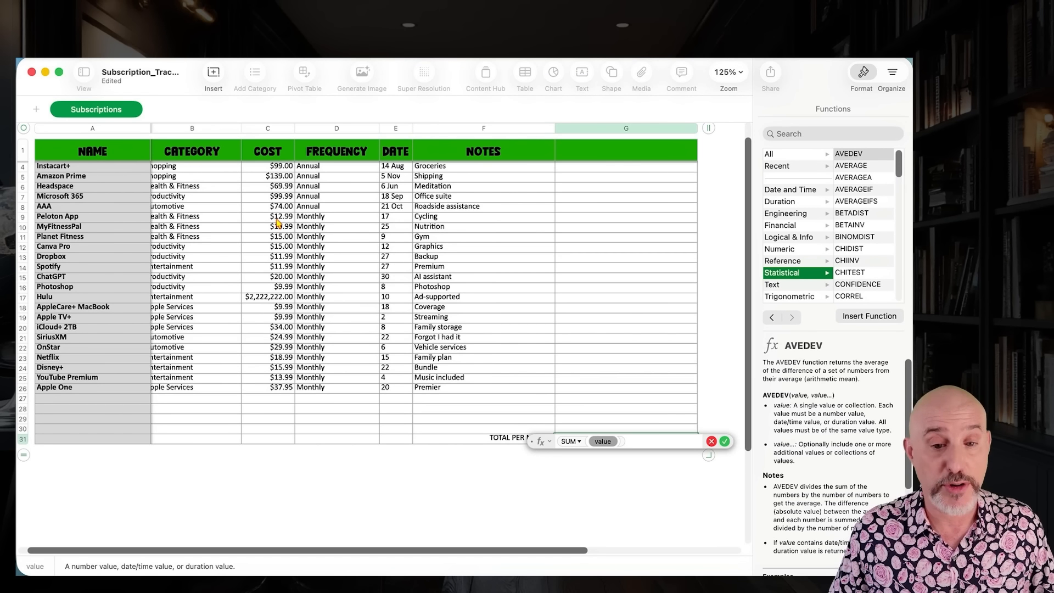
left_click_drag(278, 222, 264, 388)
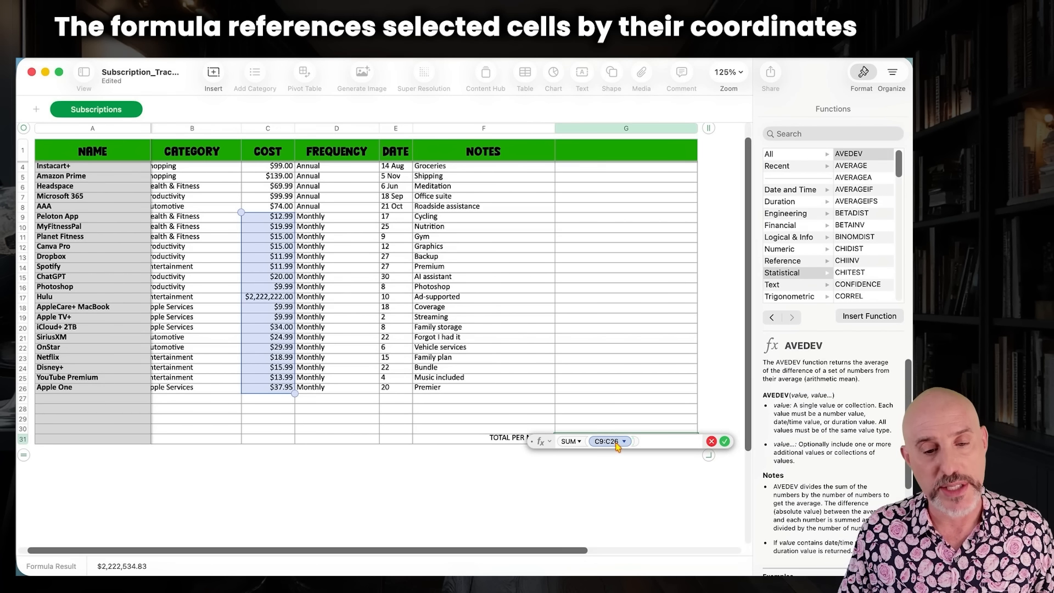
left_click(725, 443)
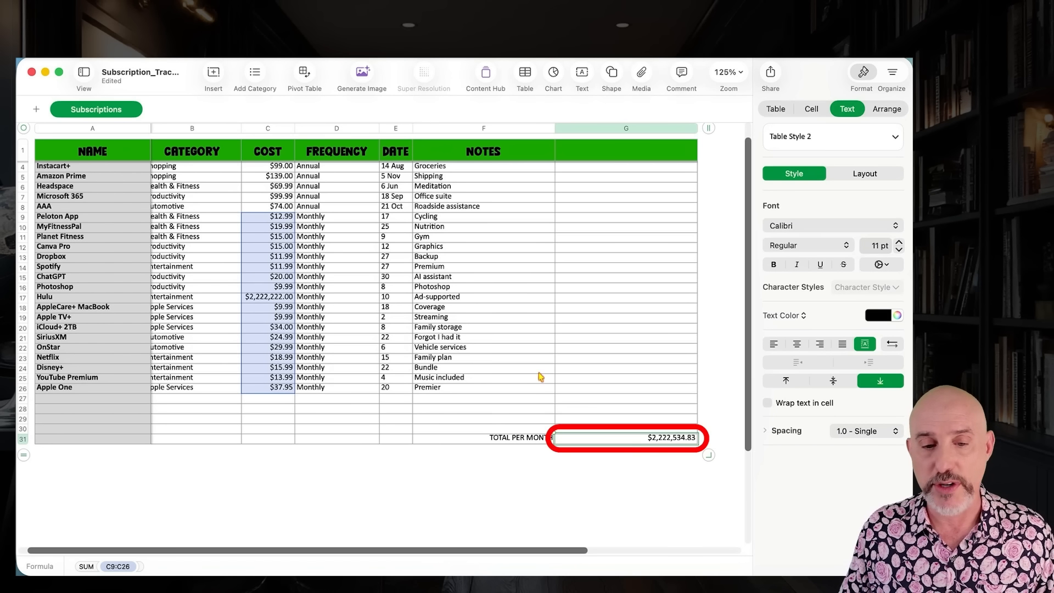
Step: Set the Hulu cost to 15
scroll(287, 301, "left", 1)
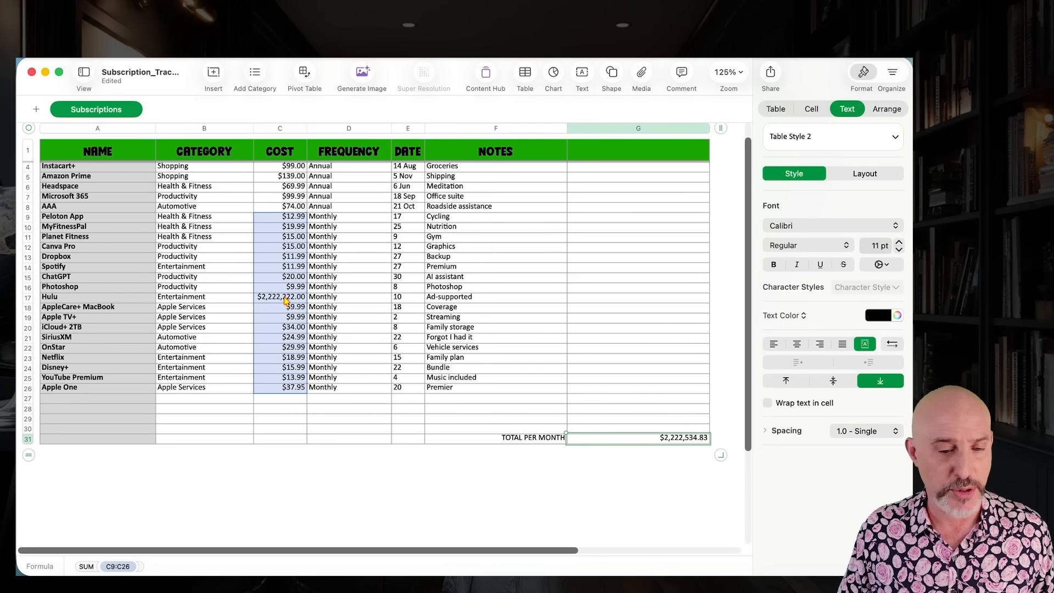
left_click(285, 298)
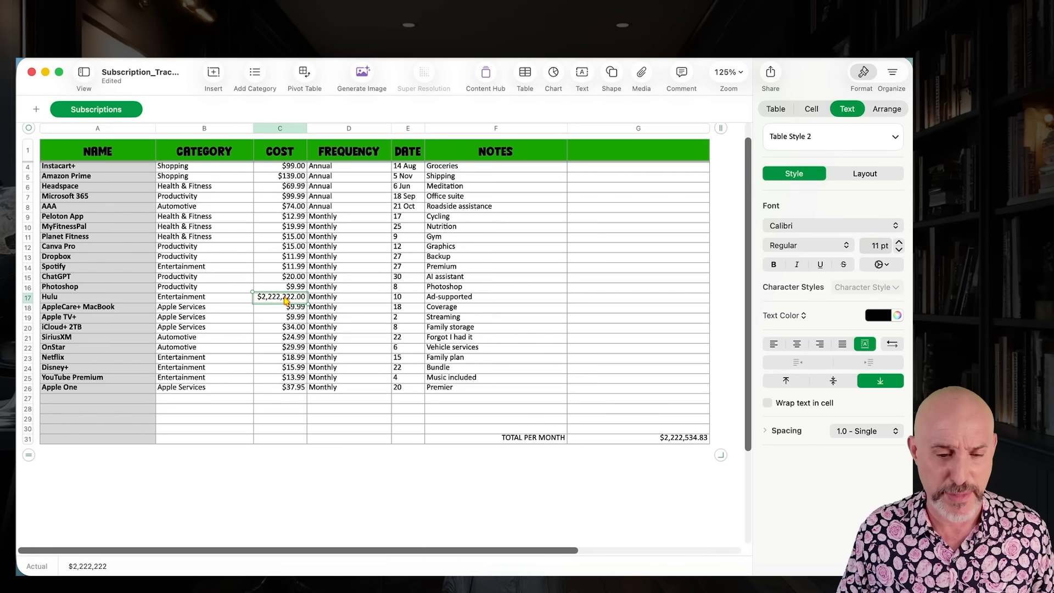
type("15")
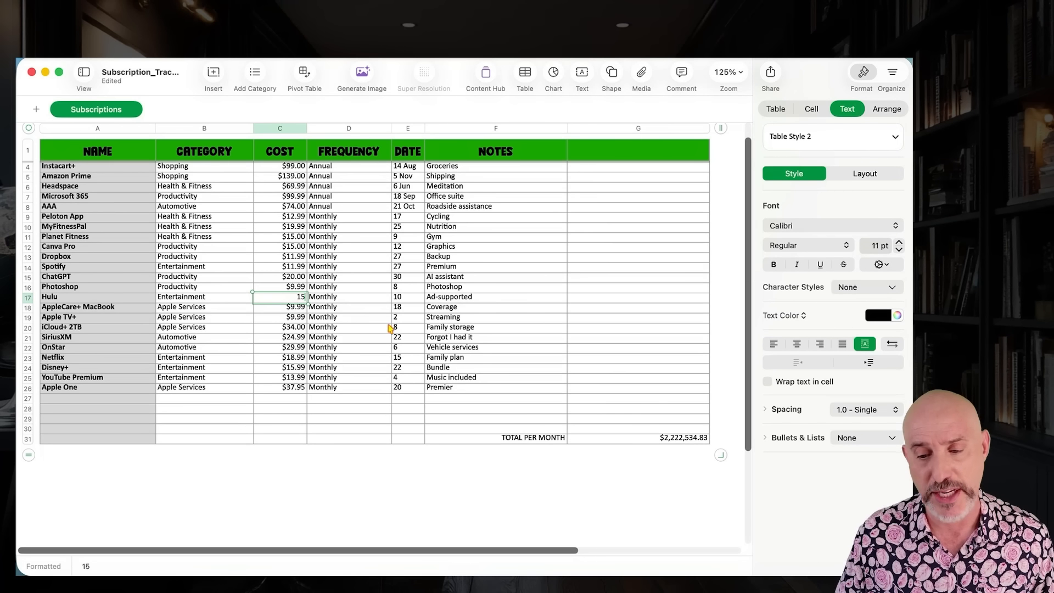
key("Tab")
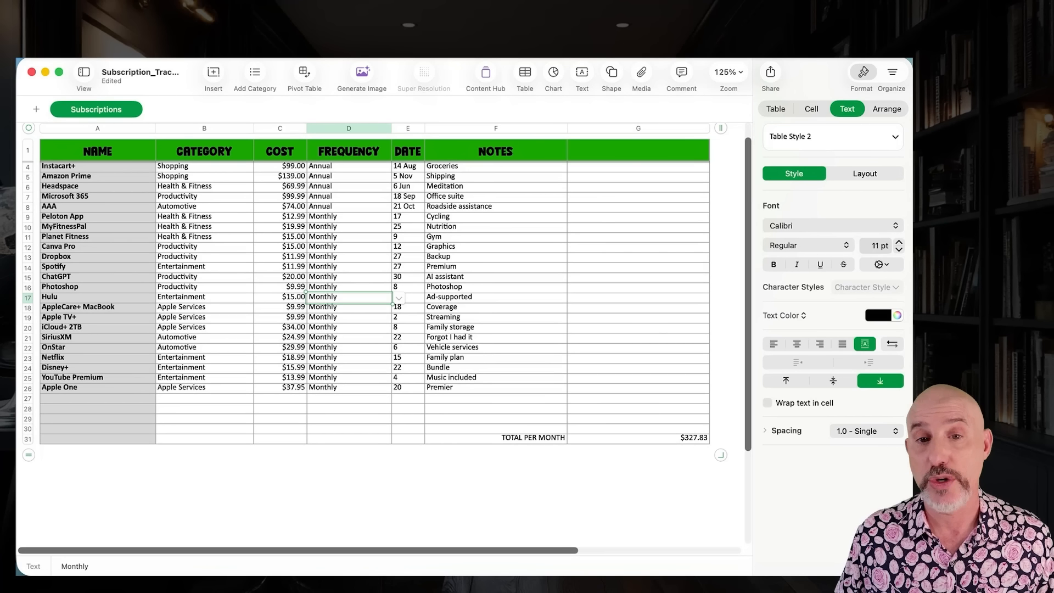
Step: Add a row at the end of the table and label its NOTES cell TOTAL PER YEAR
left_click(29, 455)
left_click(500, 449)
type("TOTAL PER YEAR")
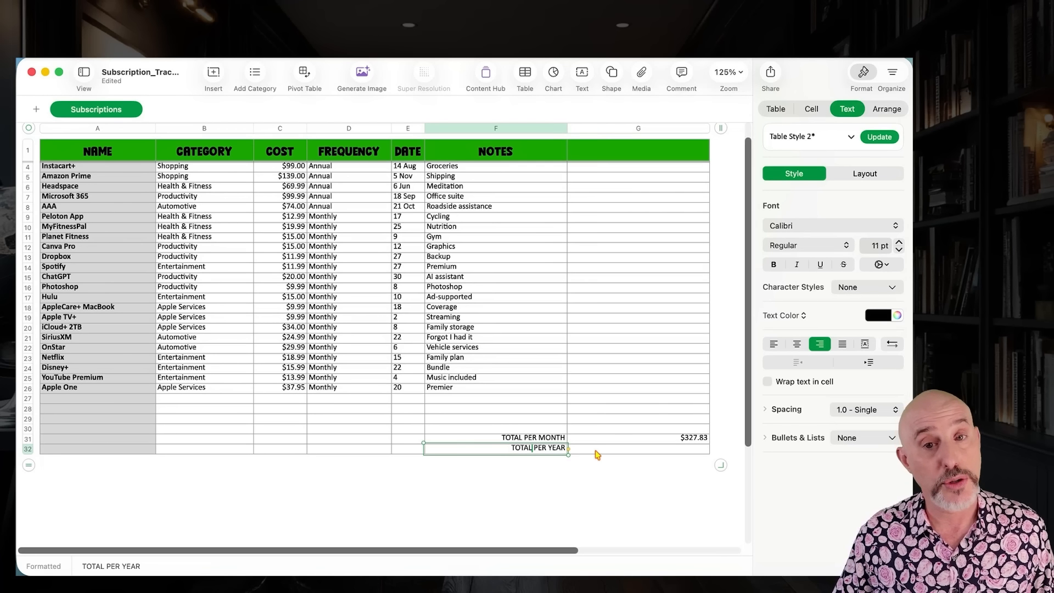
Step: Enter a formula in G32 beside TOTAL PER YEAR that multiplies the monthly total in G31 by 12
left_click(619, 453)
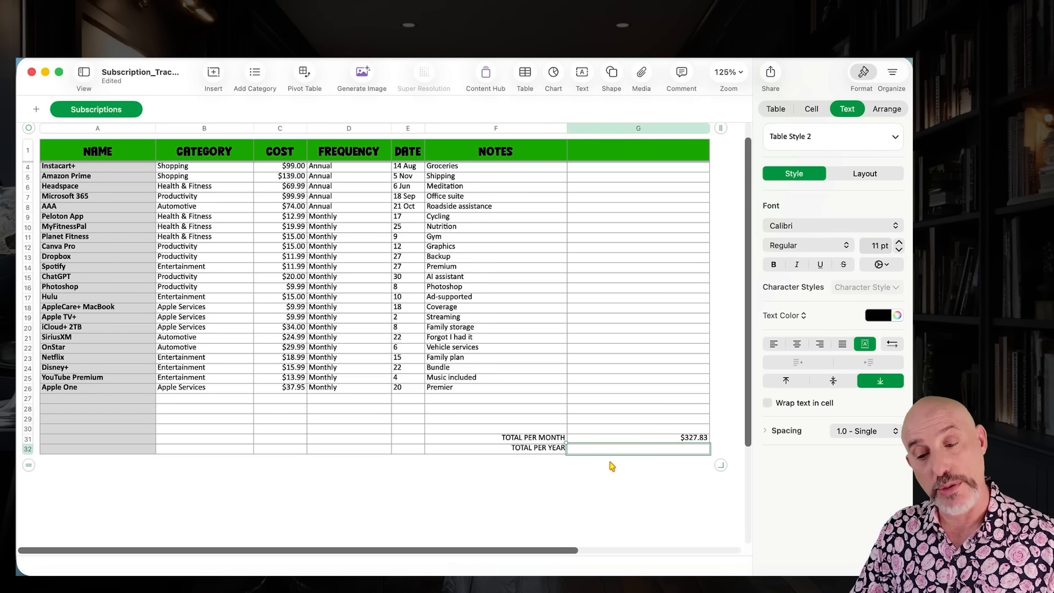
key("equal")
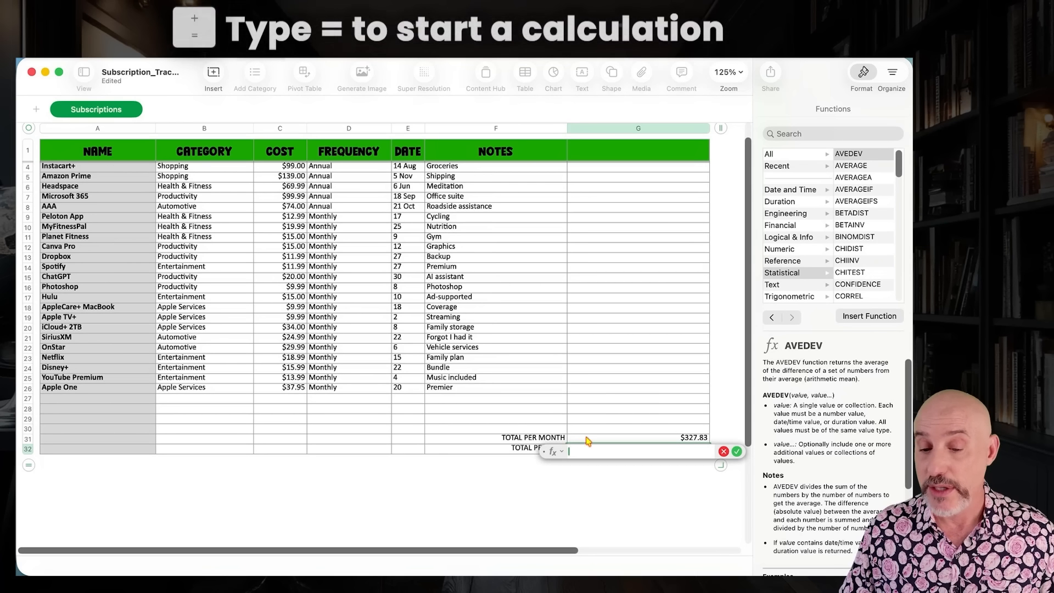
left_click(678, 440)
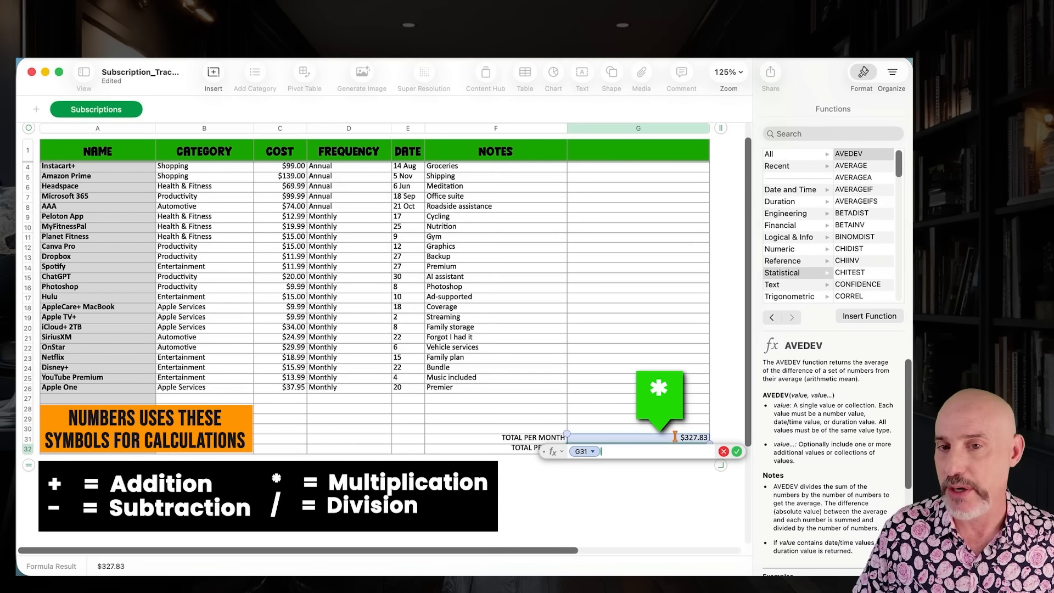
type("*")
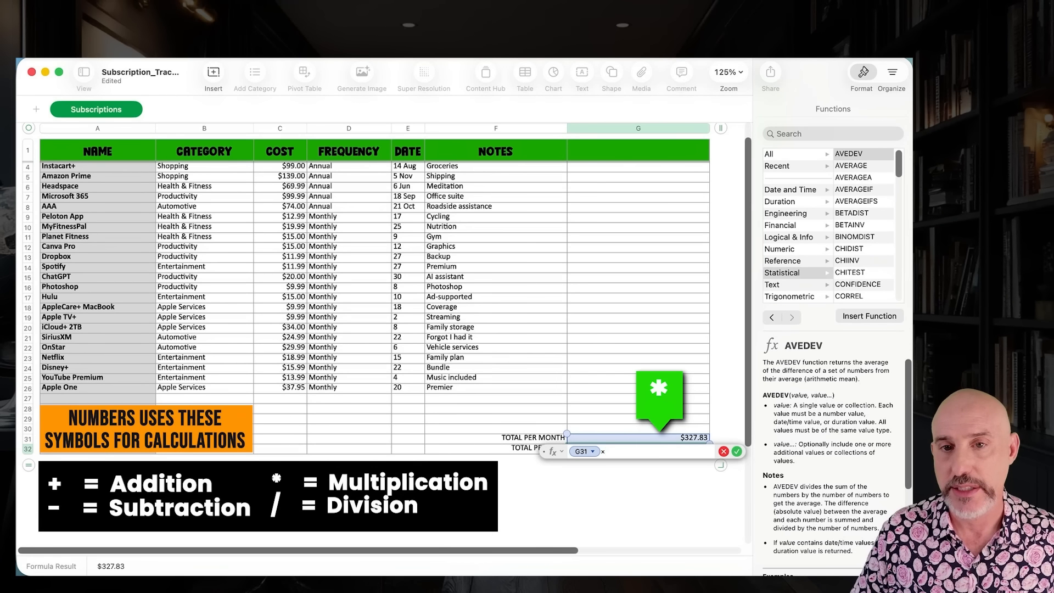
type("12")
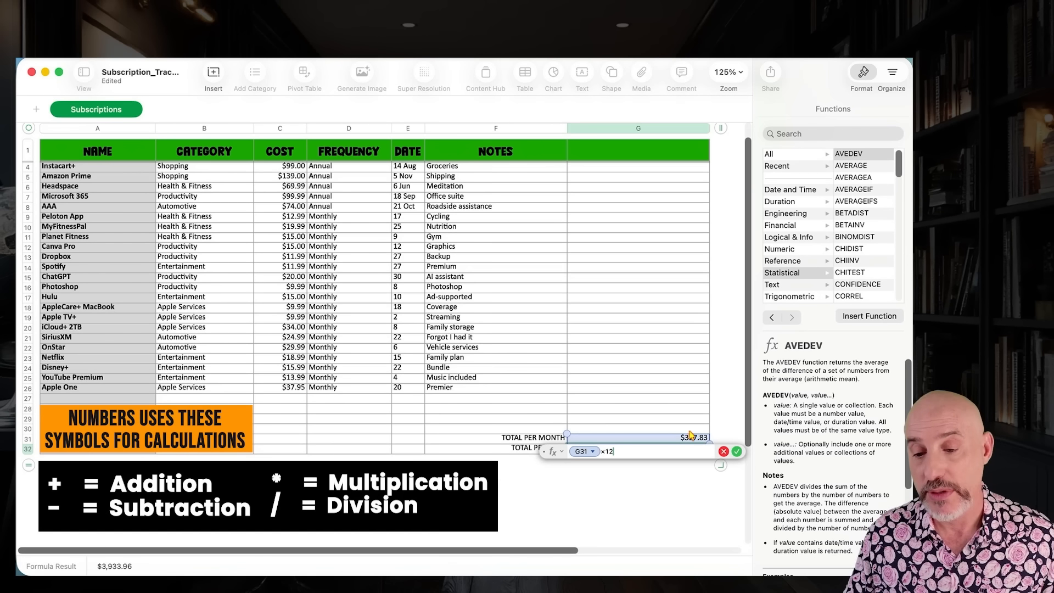
key("Return")
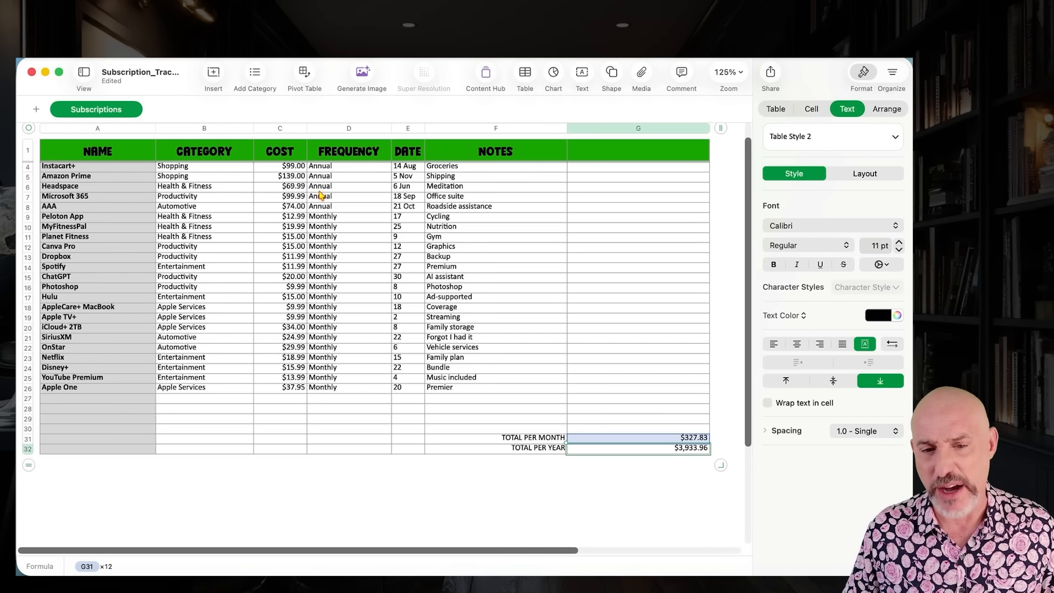
Step: Label the NOTES cell above TOTAL PER MONTH as TOTAL ANNUAL SUBSCRIPTION
left_click_drag(324, 166, 321, 204)
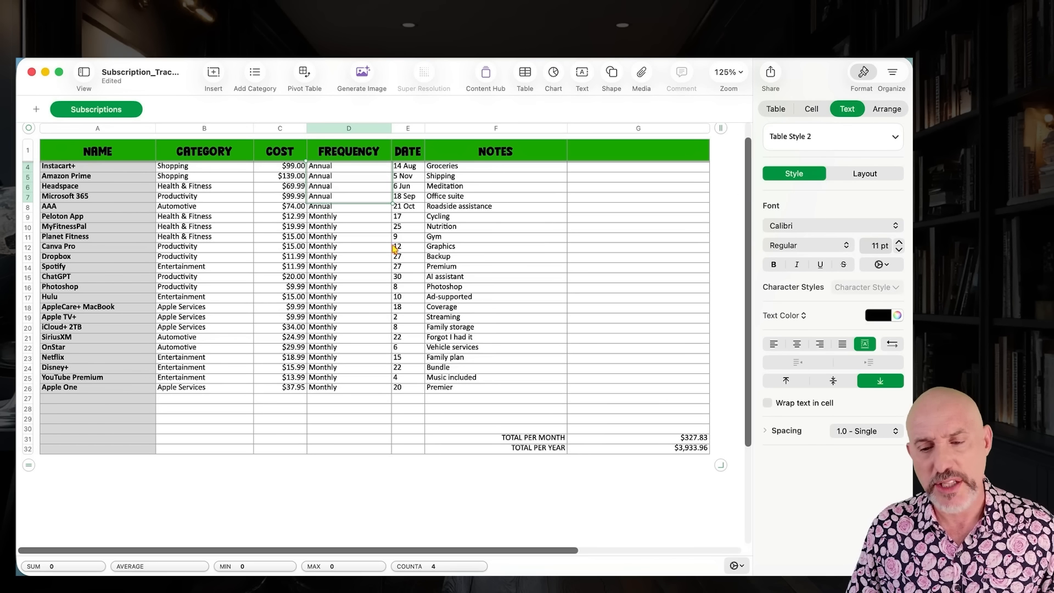
left_click(552, 430)
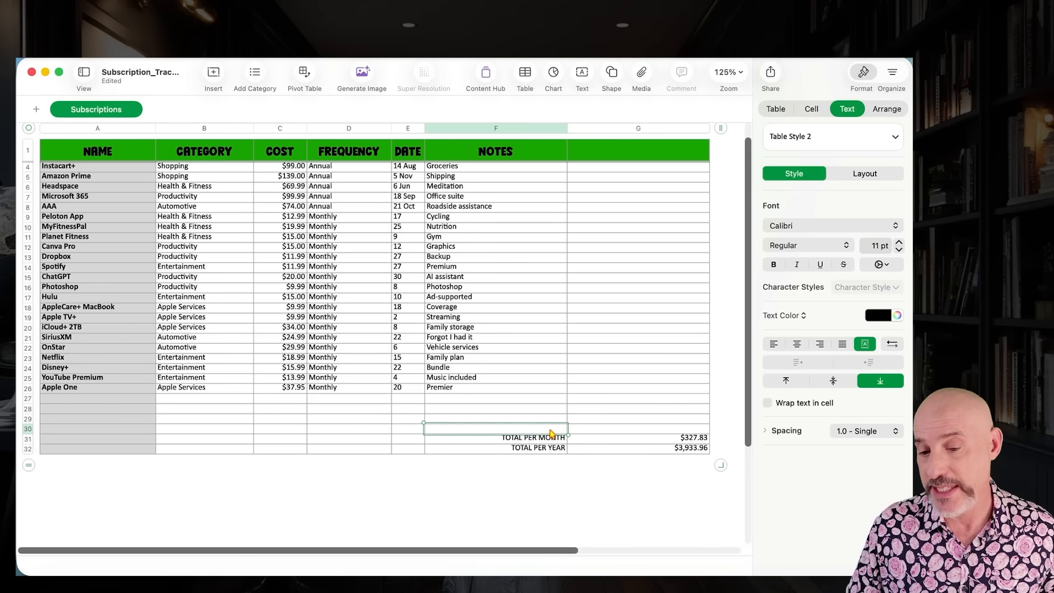
type("TOTAL ANNUAL SUBSCRIPTION")
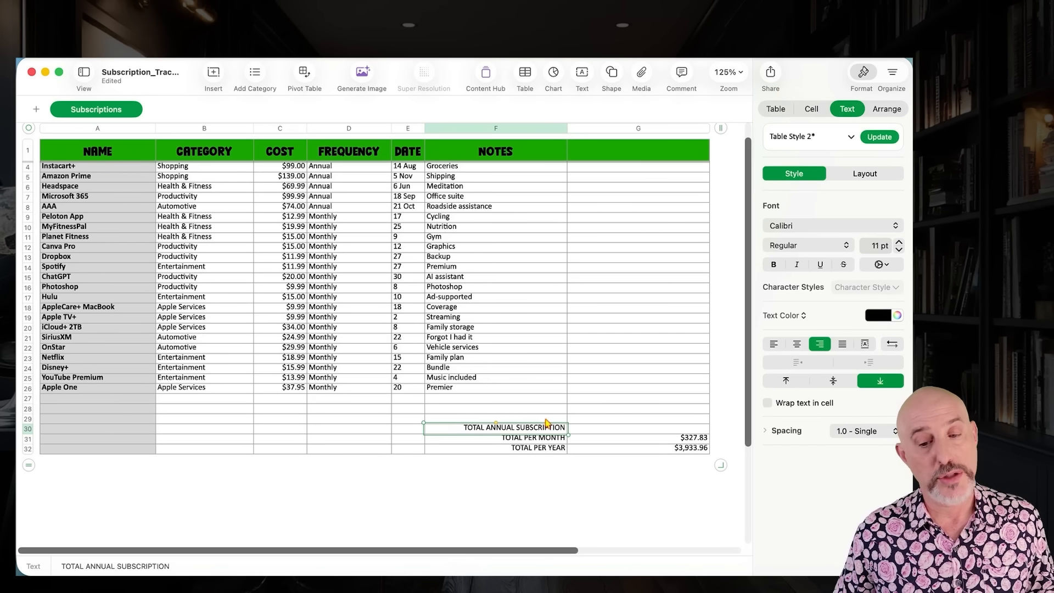
Step: Enter a SUM formula for the annual costs C4:C8 in cell G30, beside TOTAL ANNUAL SUBSCRIPTION
left_click(642, 432)
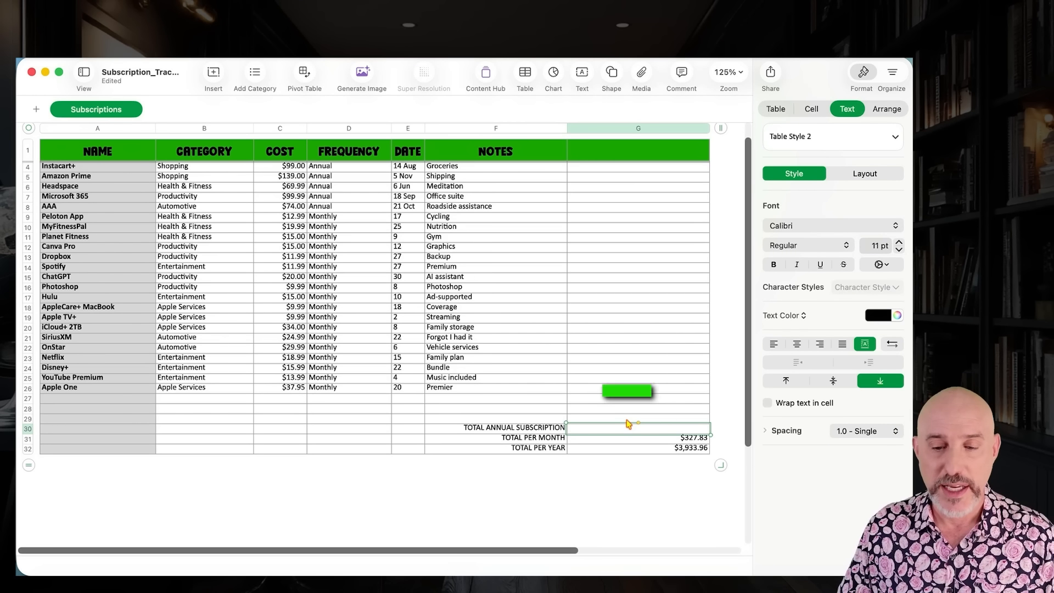
type("=sum")
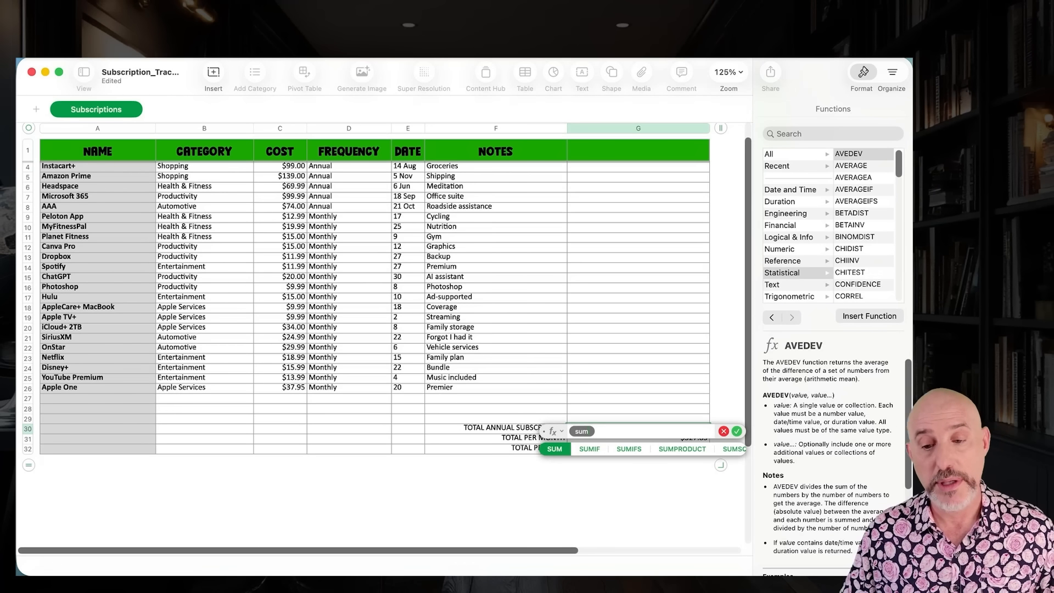
left_click(562, 452)
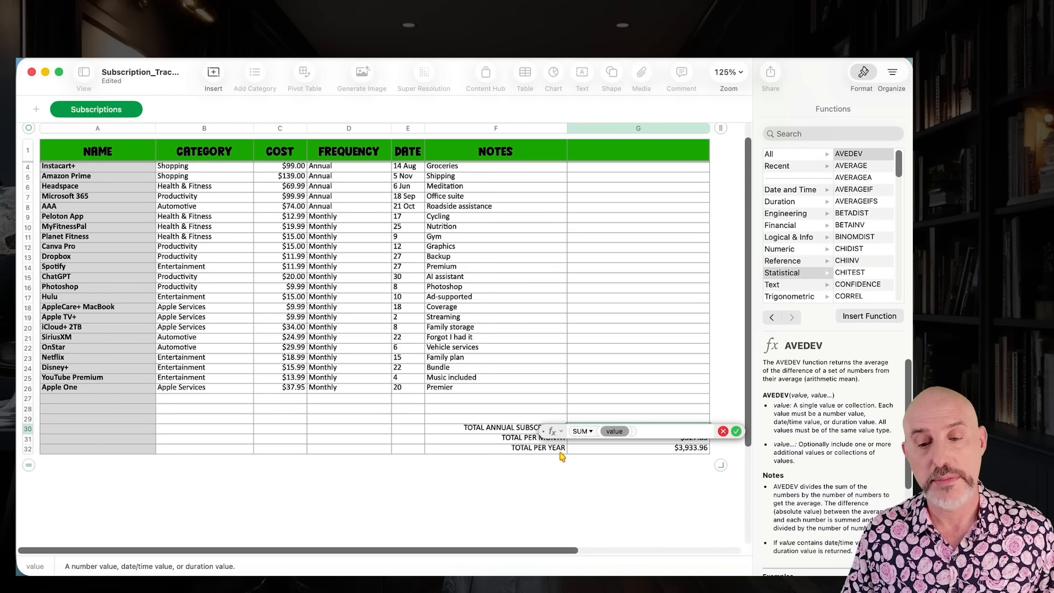
left_click_drag(292, 167, 289, 207)
left_click(737, 432)
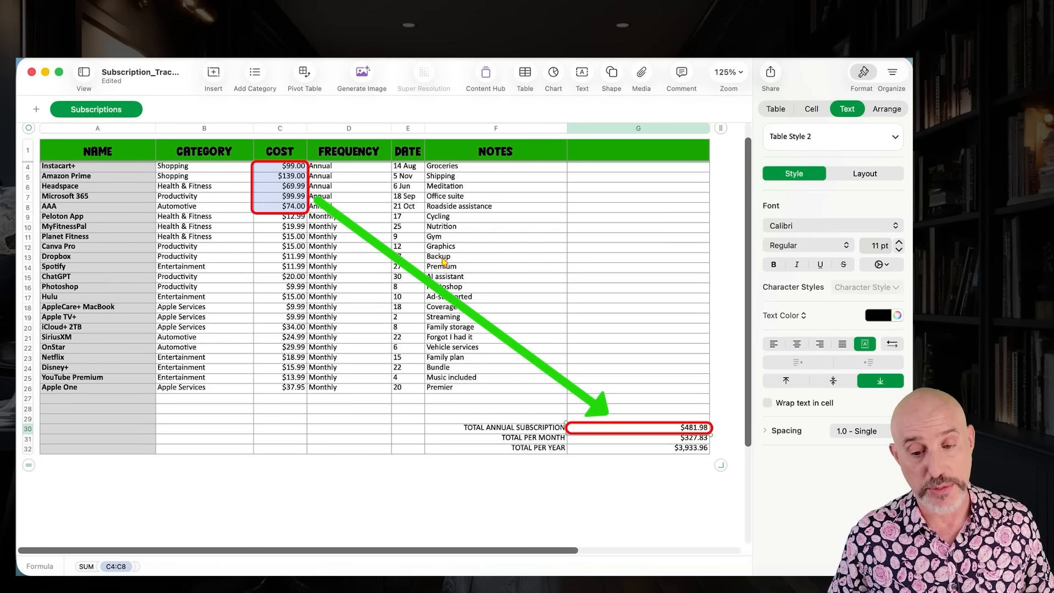
Step: Extend the TOTAL PER YEAR formula to G31×12+G30 so it includes the annual subscription total
double_click(675, 449)
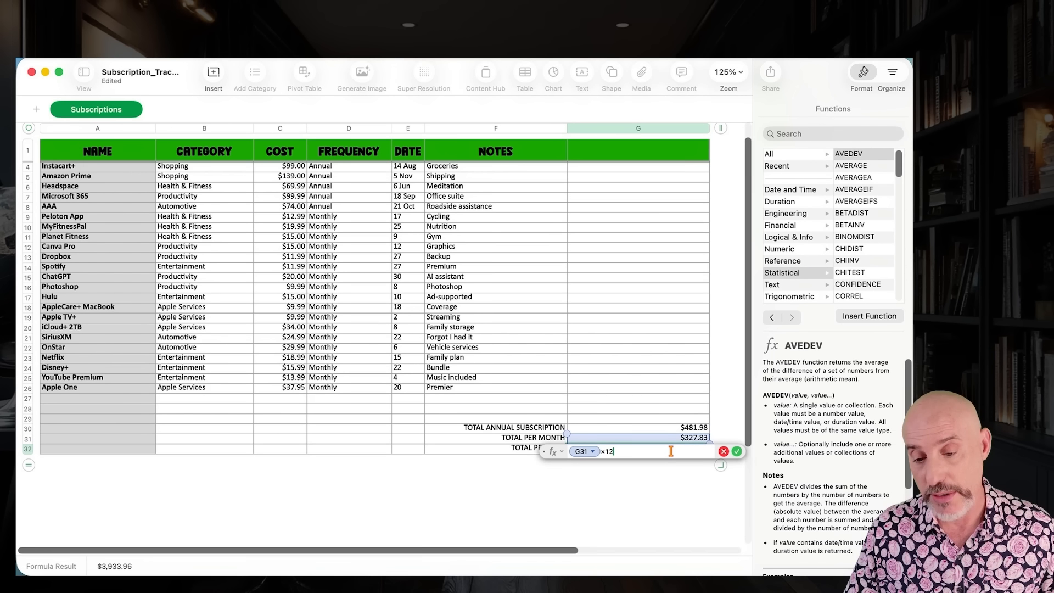
type("+")
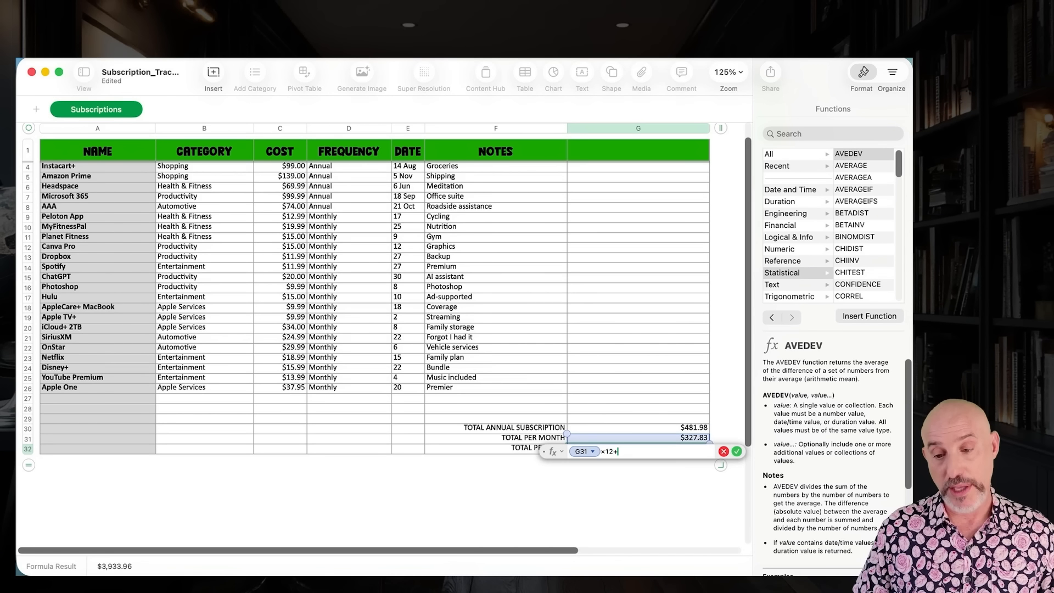
left_click(683, 430)
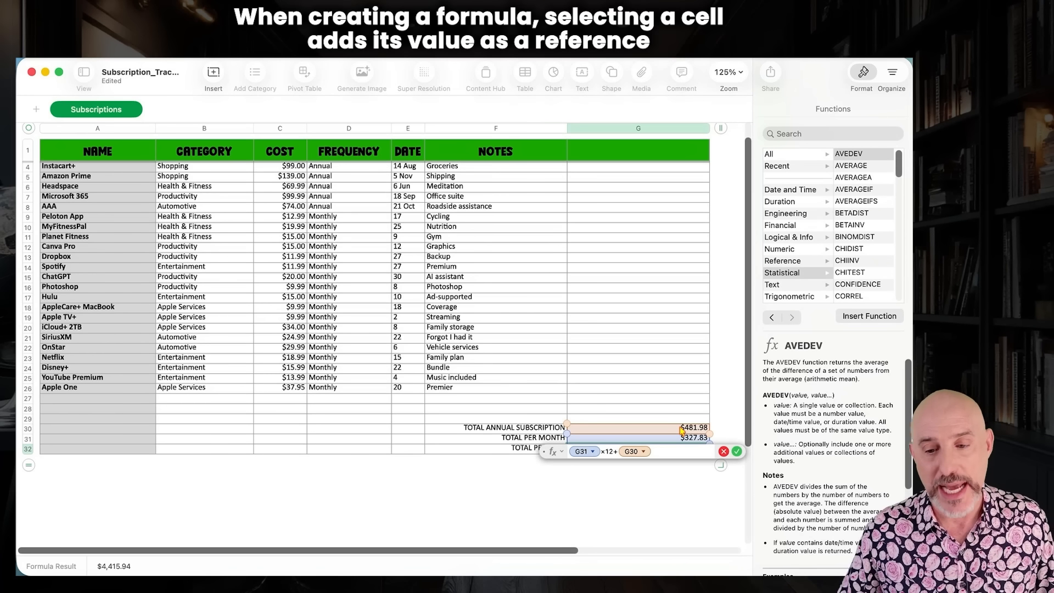
left_click(737, 452)
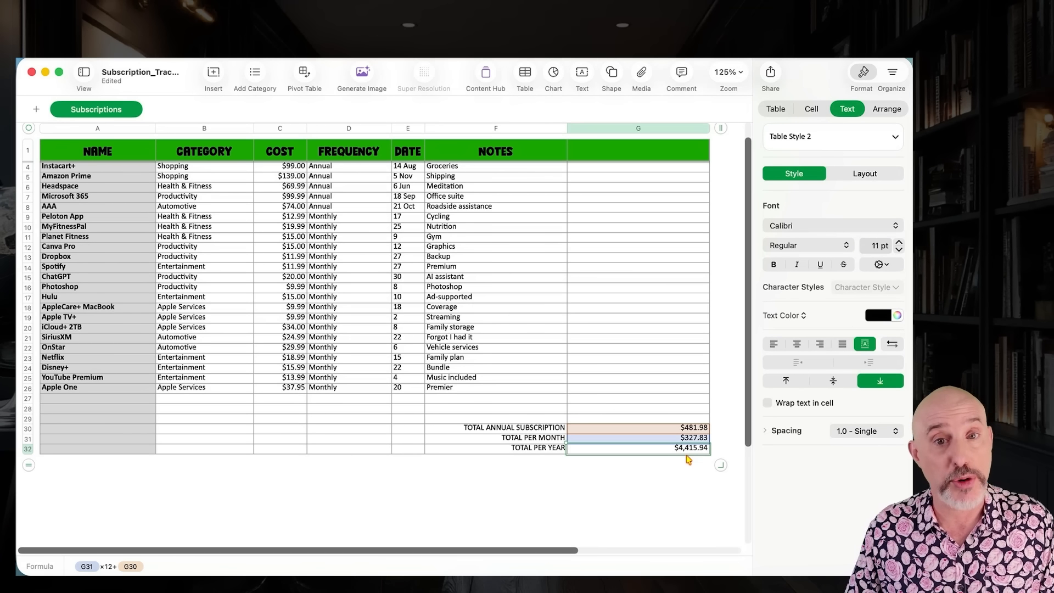
Step: Delete the Headspace subscription row from the table
left_click(28, 188)
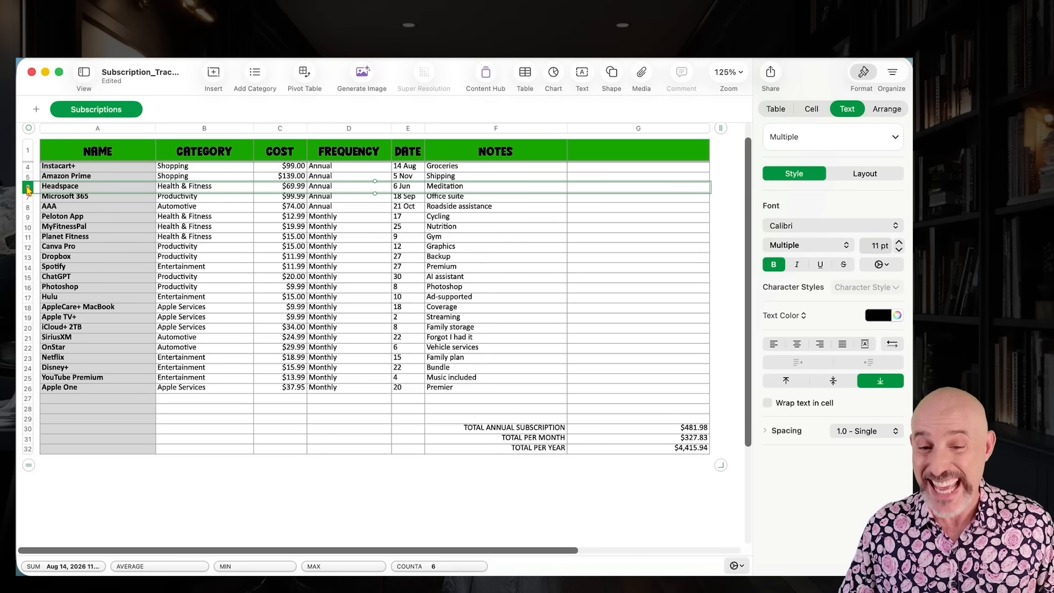
right_click(28, 188)
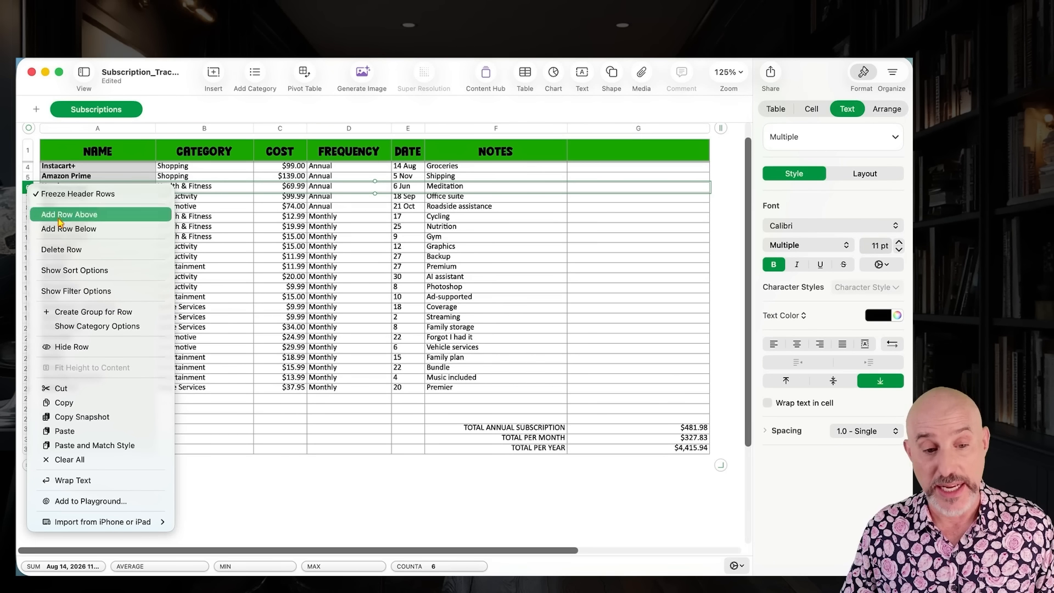
left_click(62, 250)
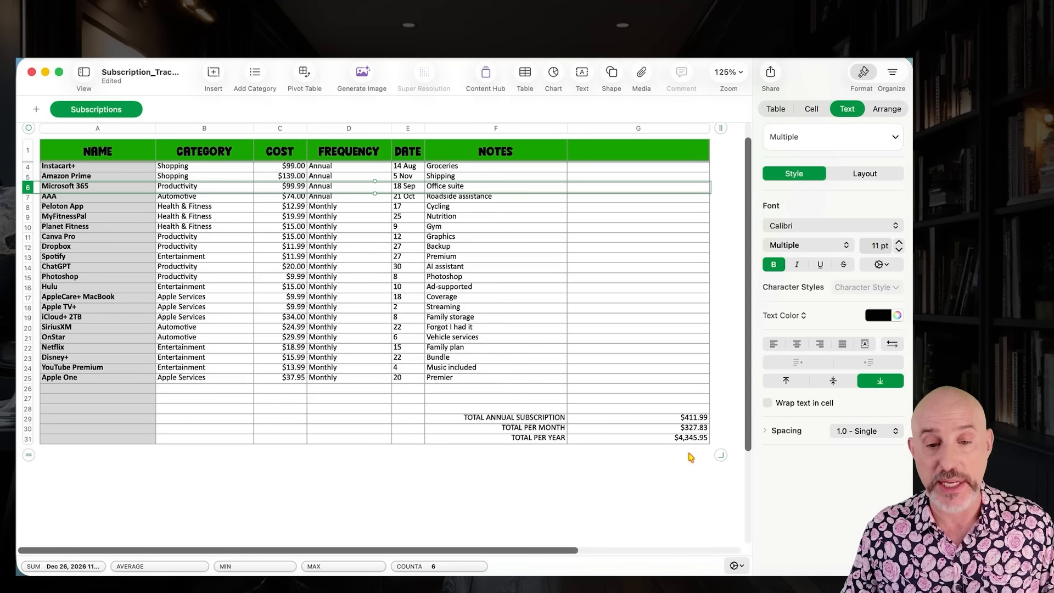
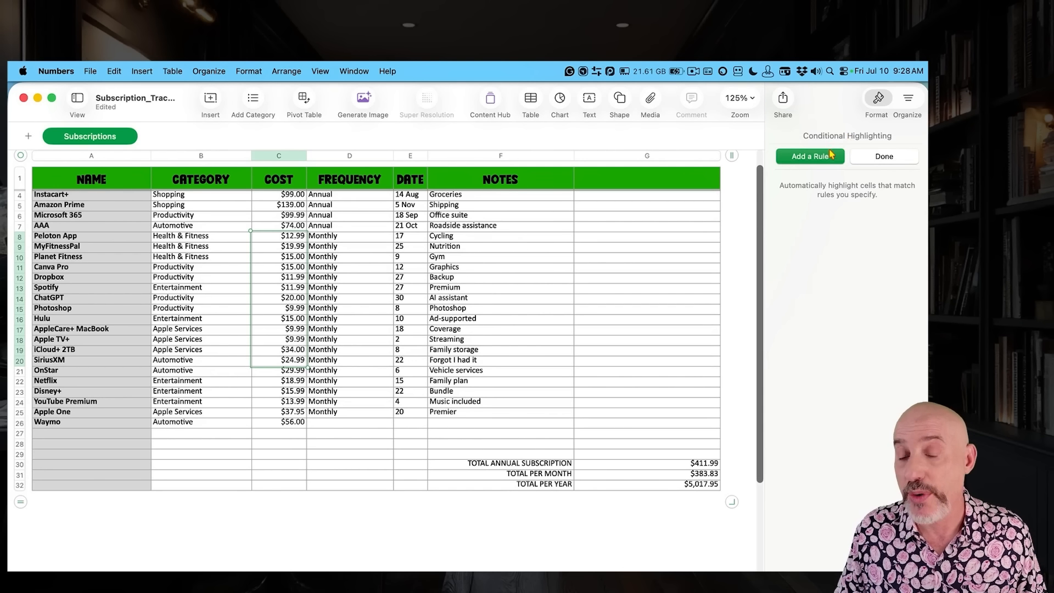
Step: Add a conditional highlighting rule to the selected COST cells that gives numbers greater than 10 a Red Fill
left_click(813, 157)
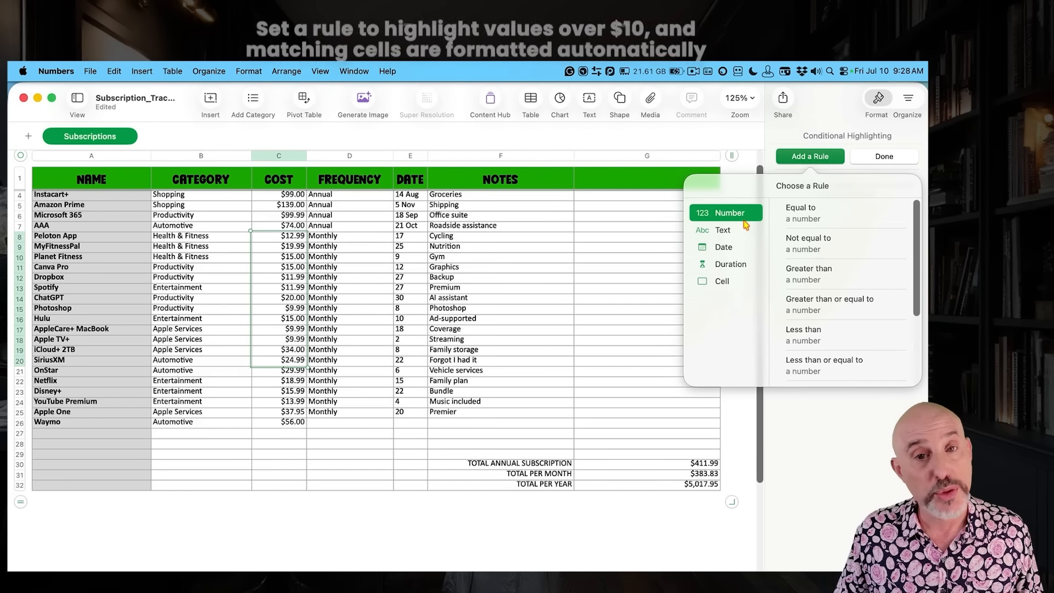
left_click(805, 277)
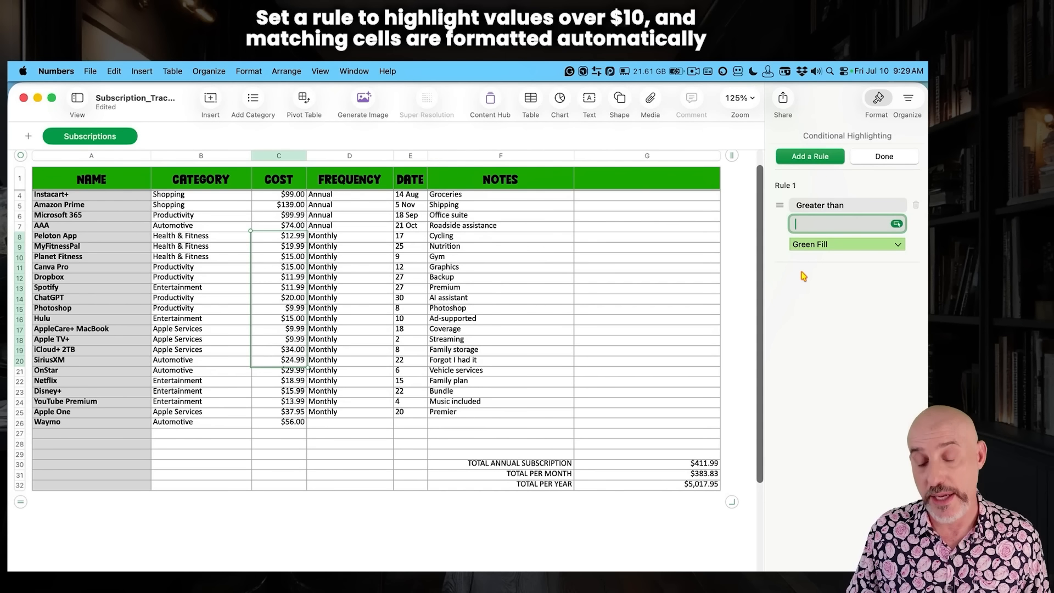
type("10")
left_click(892, 245)
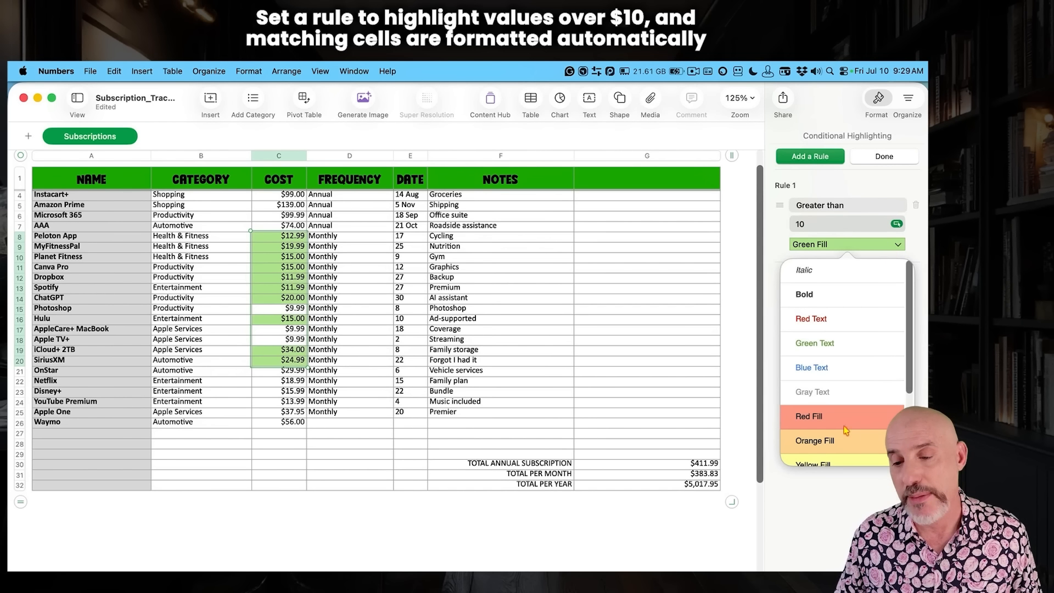
left_click(844, 418)
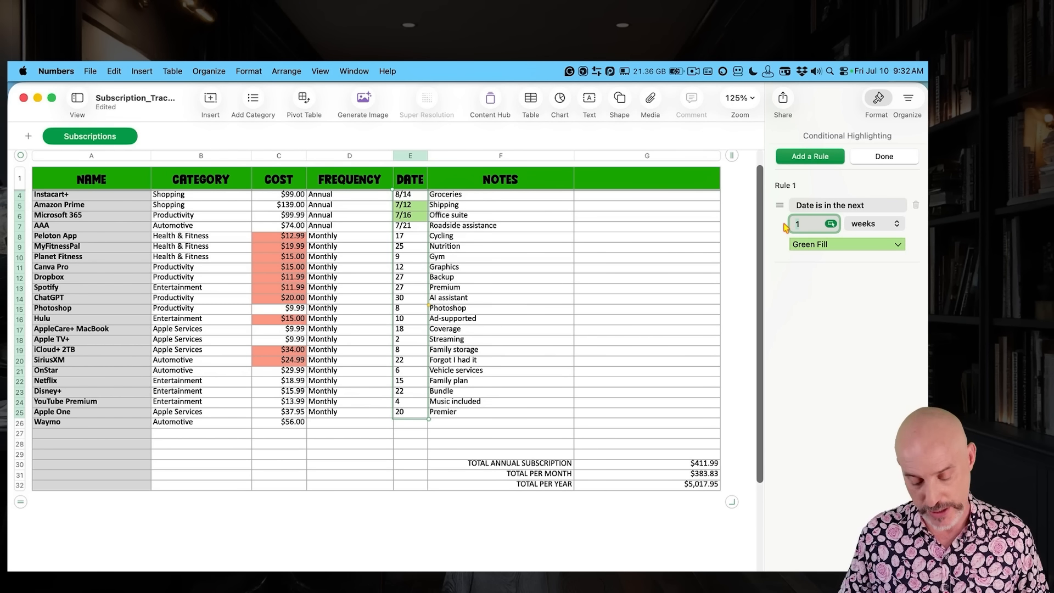
Step: Set the DATE column's highlighting rule to dates in the next 3 weeks
type("3")
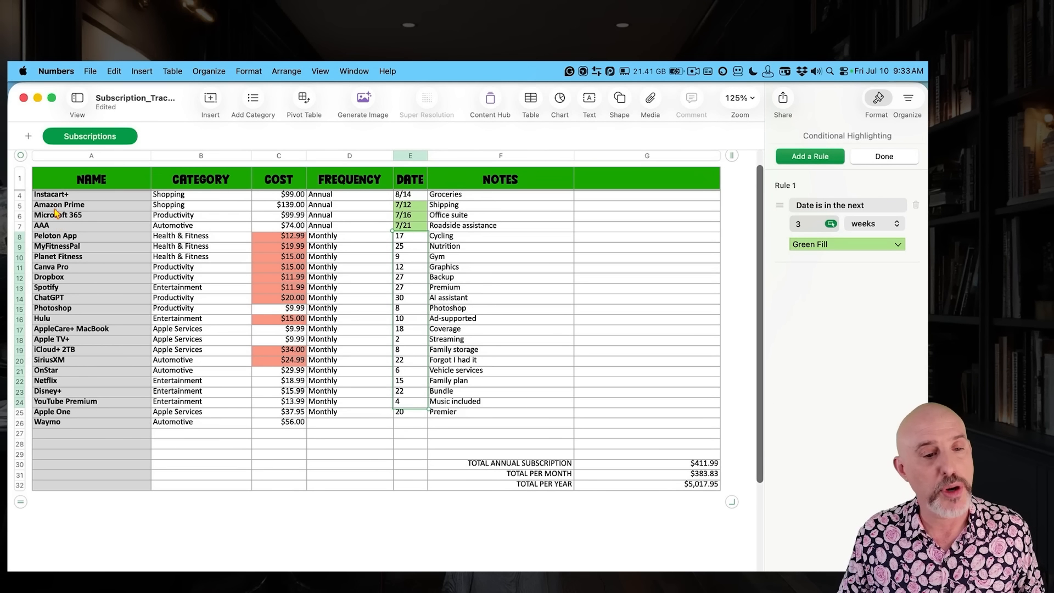
Step: Add a highlighting rule to the NAME cells from Instacart+ to Waymo that shows text containing "+" in Red Text
left_click_drag(53, 197, 50, 433)
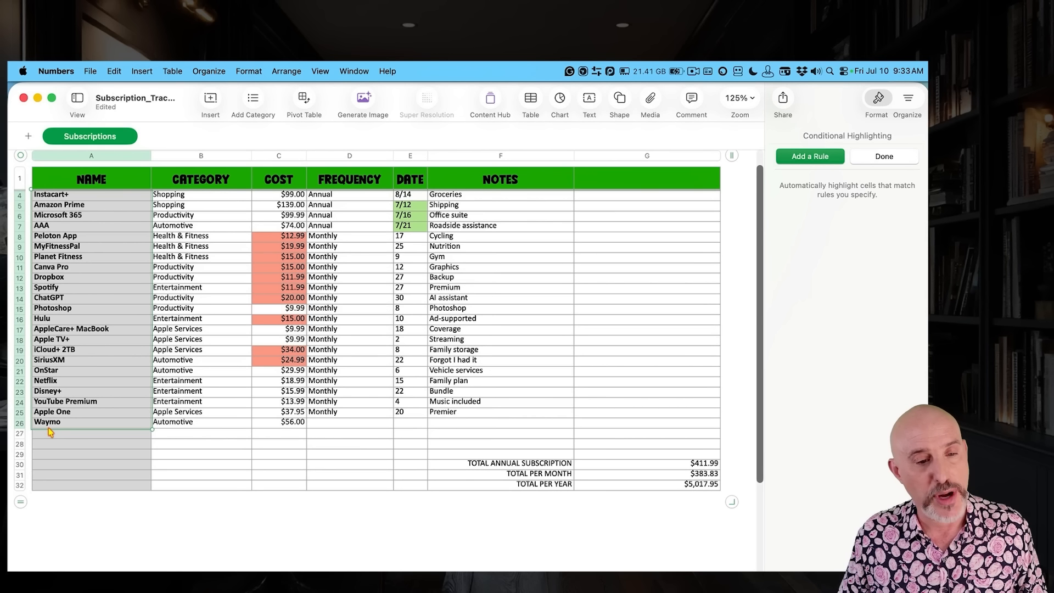
left_click(812, 158)
left_click(722, 232)
left_click(806, 386)
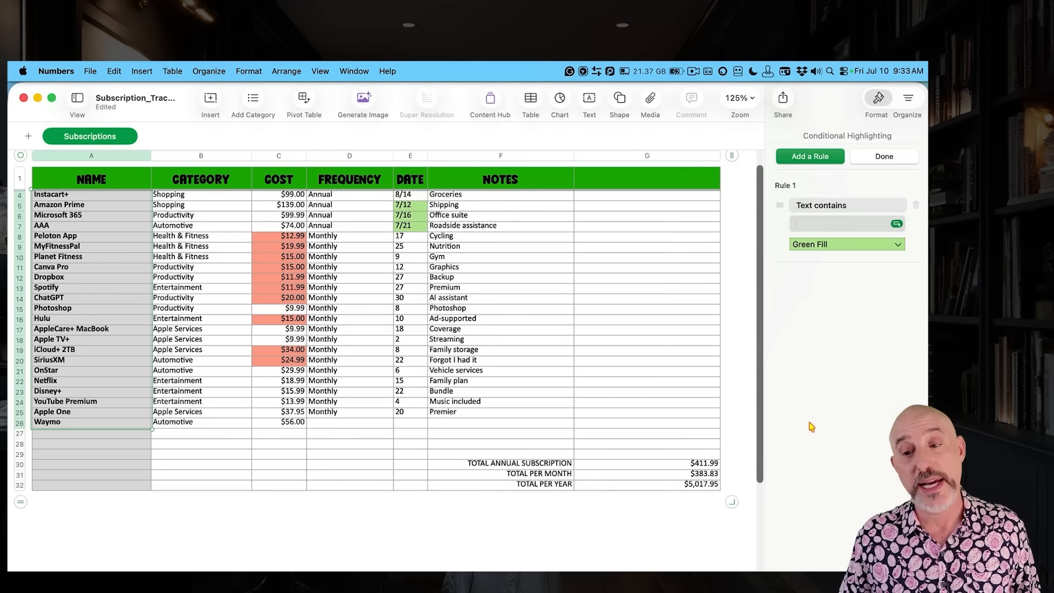
type("+")
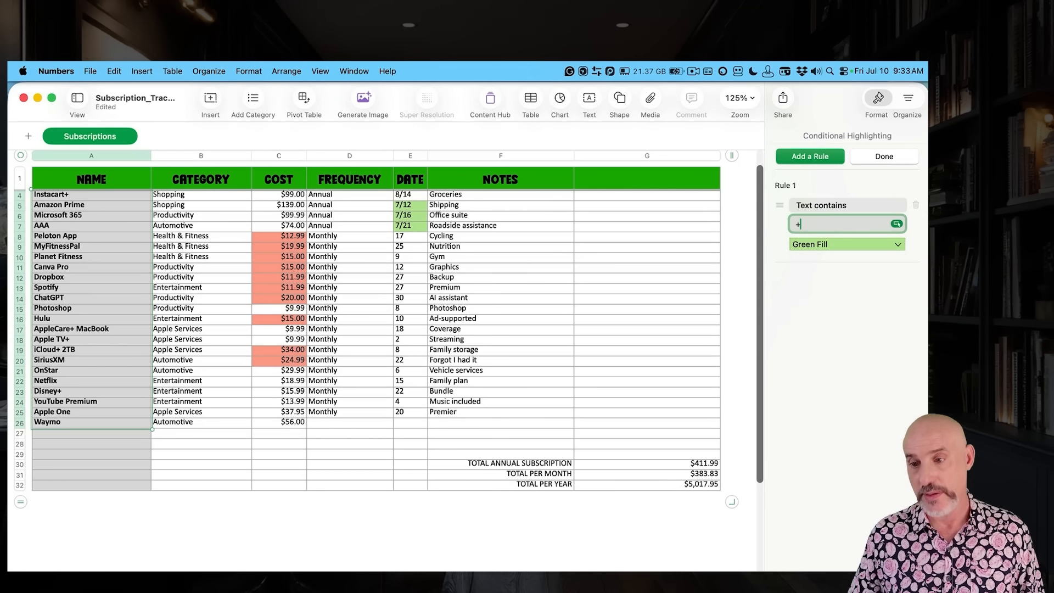
left_click(840, 248)
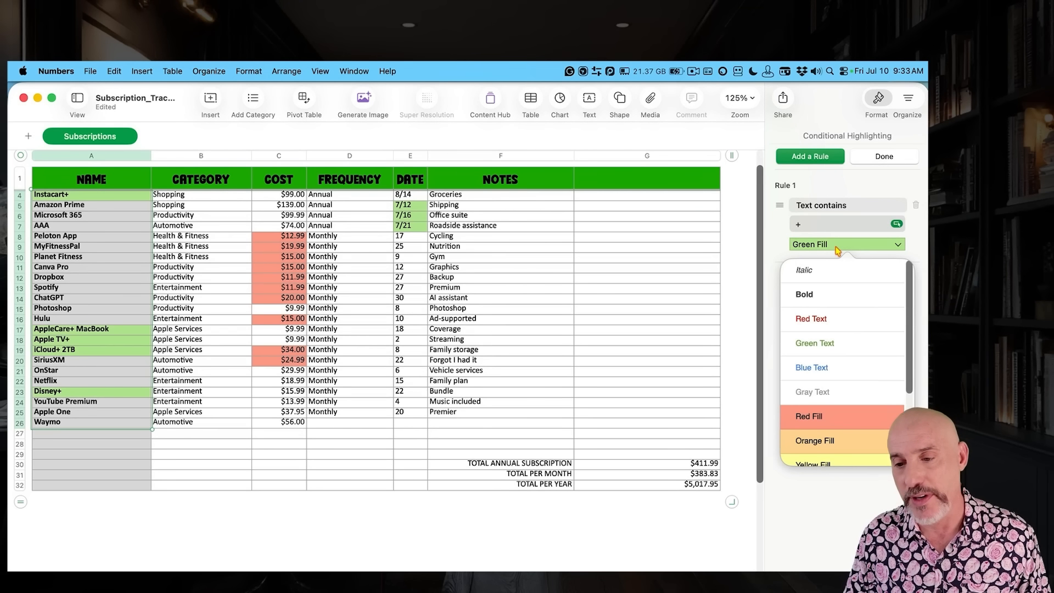
left_click(822, 319)
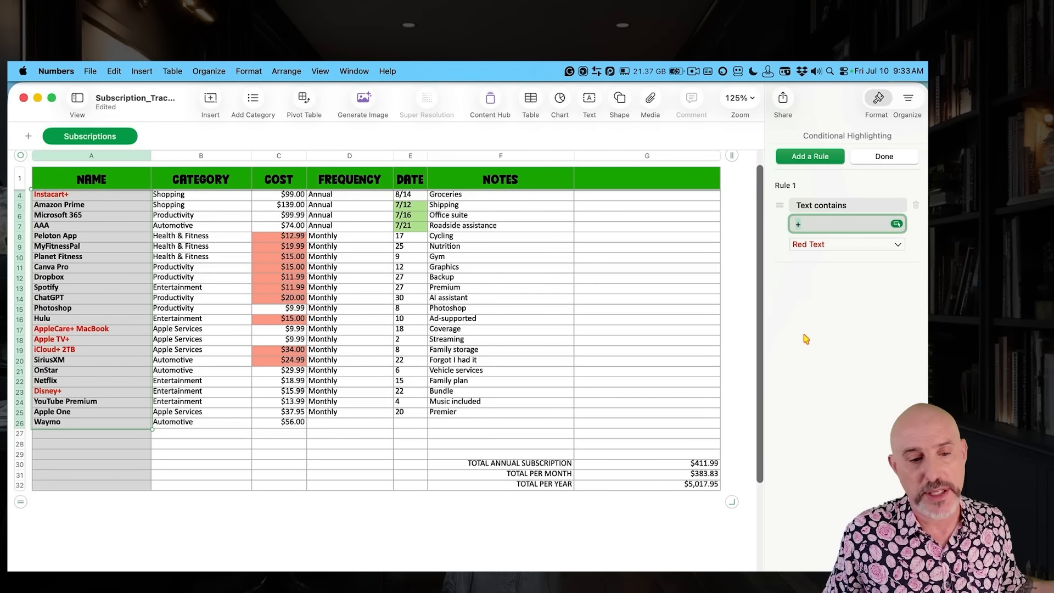
scroll(66, 236, "up", 1)
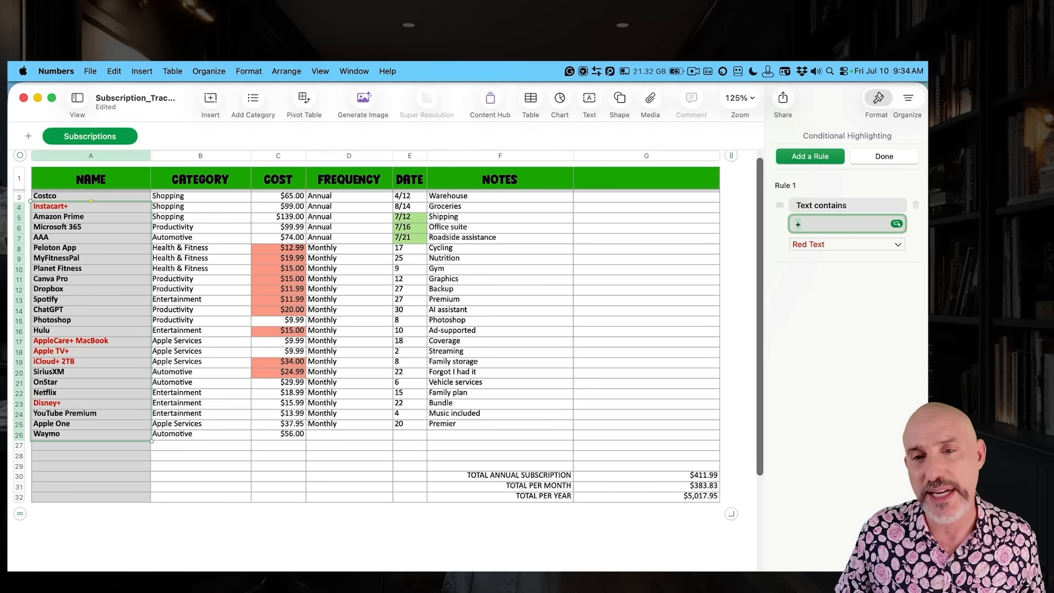
Step: Check the header column setting for the NAME column
left_click(88, 156)
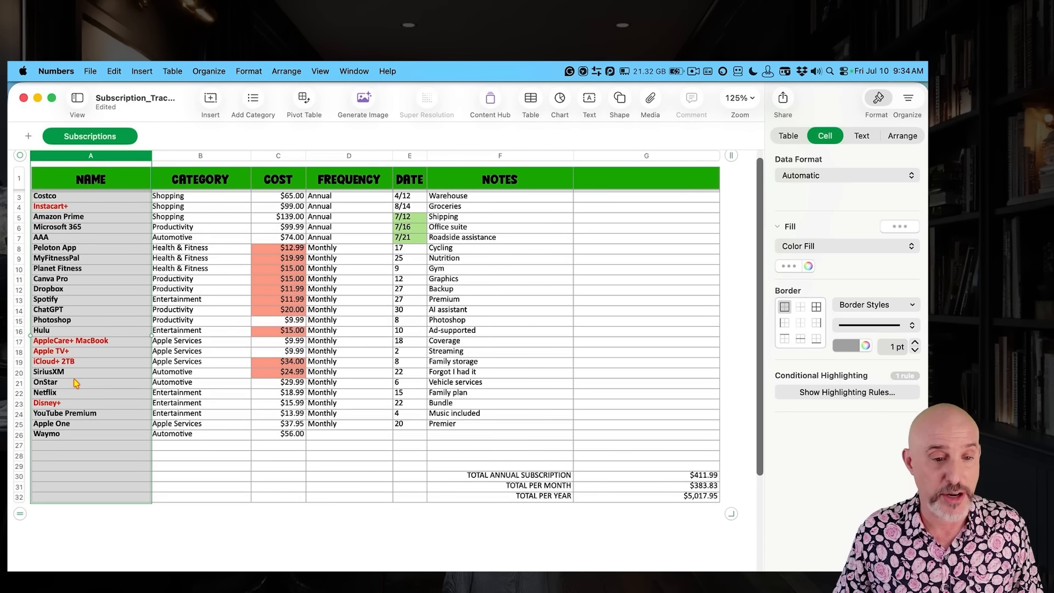
left_click(173, 72)
mouse_move(267, 230)
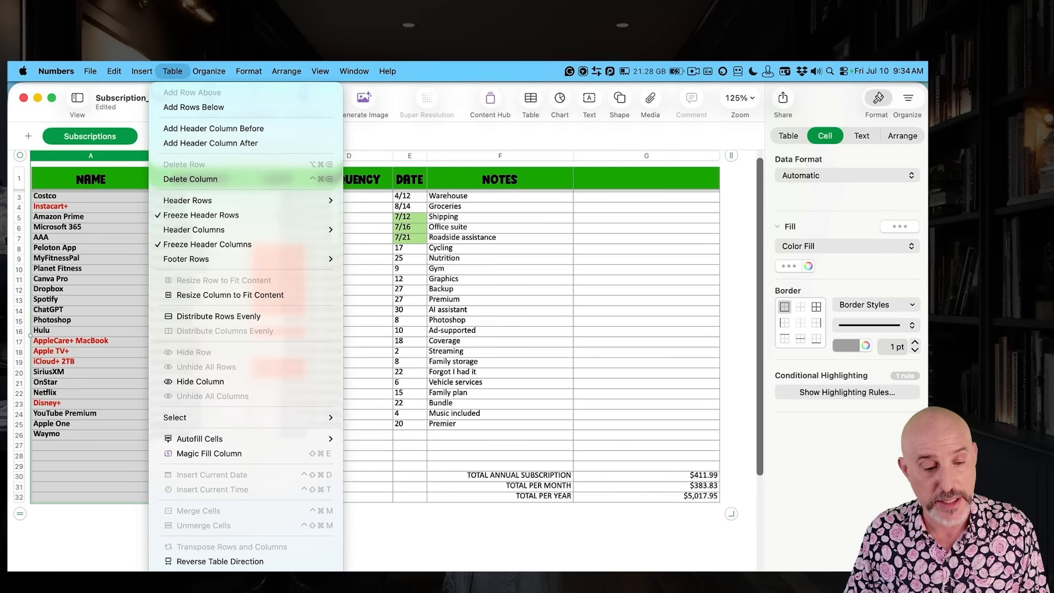
left_click(89, 550)
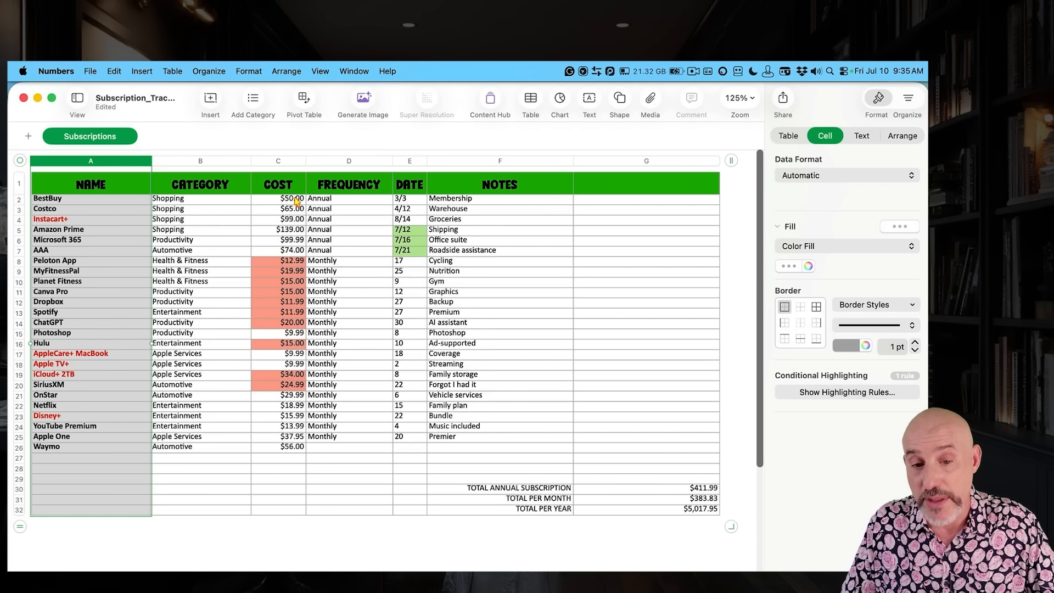
Step: Insert a 2D column chart of the COST values from BestBuy to Waymo below the table
left_click_drag(297, 201, 293, 447)
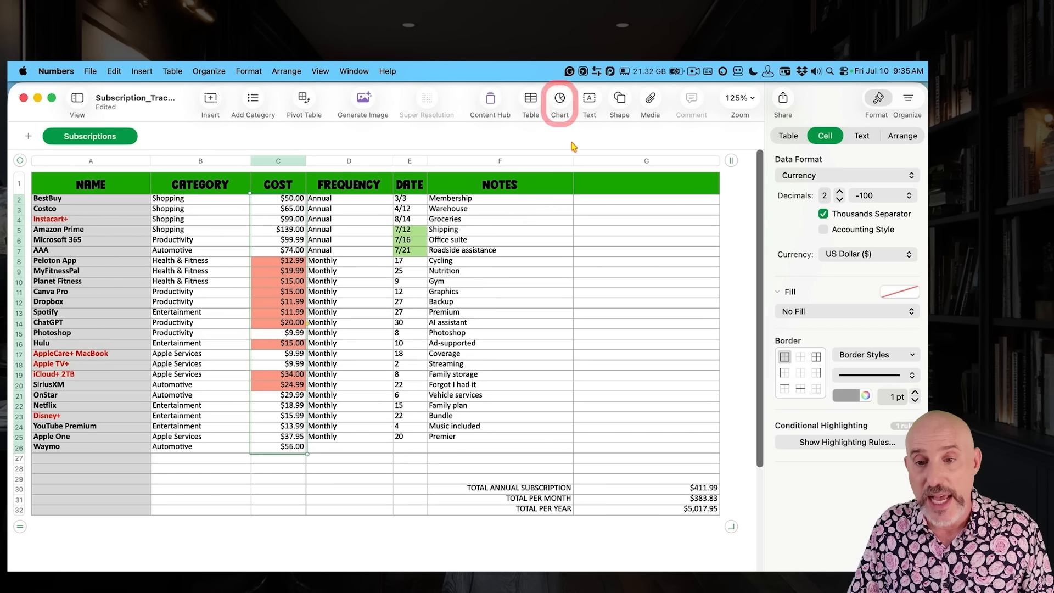
left_click(562, 101)
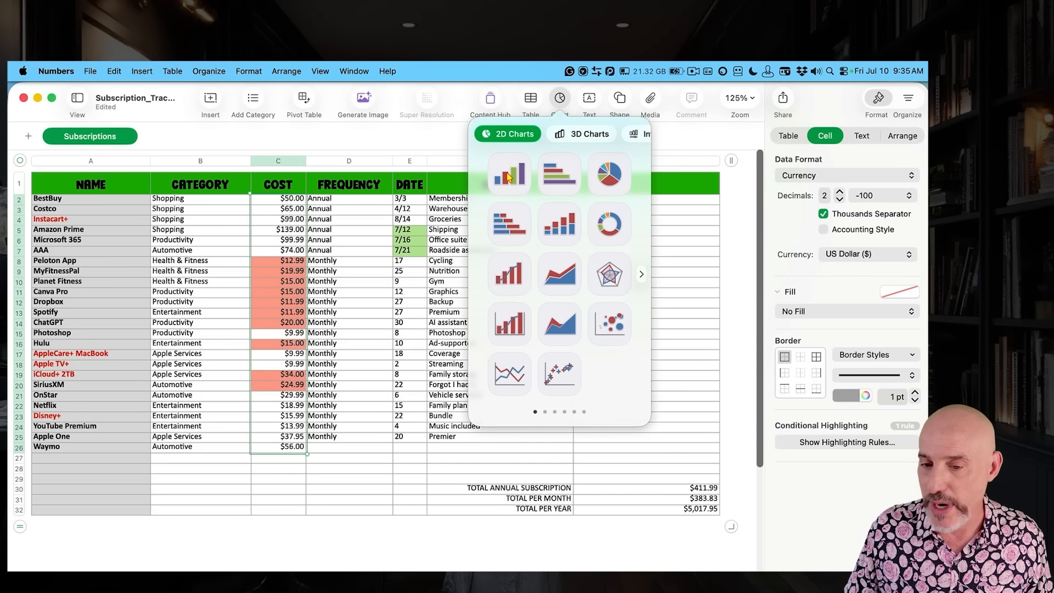
left_click(509, 177)
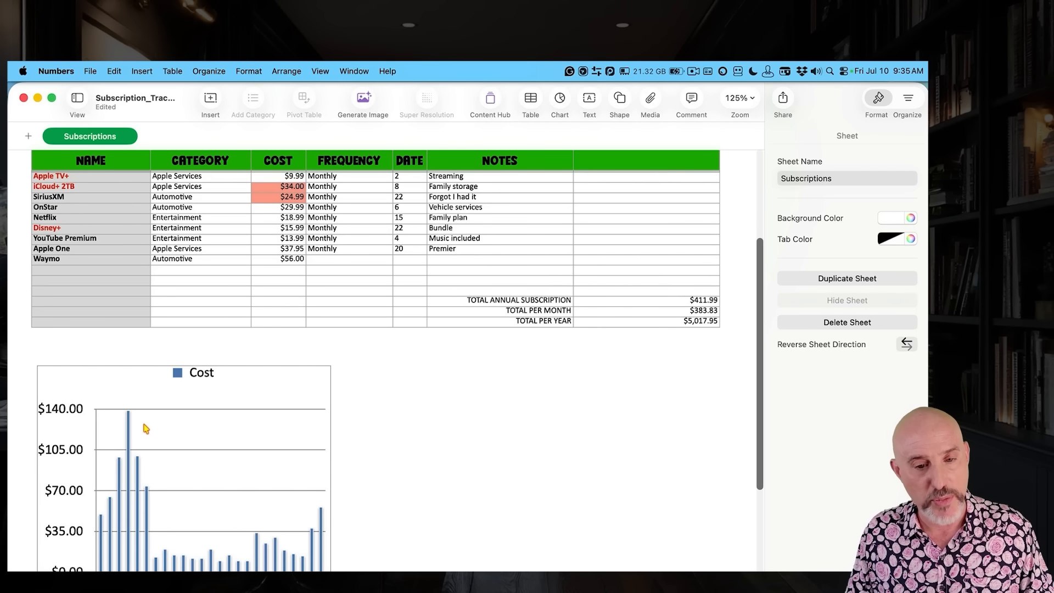
scroll(224, 433, "down", 3)
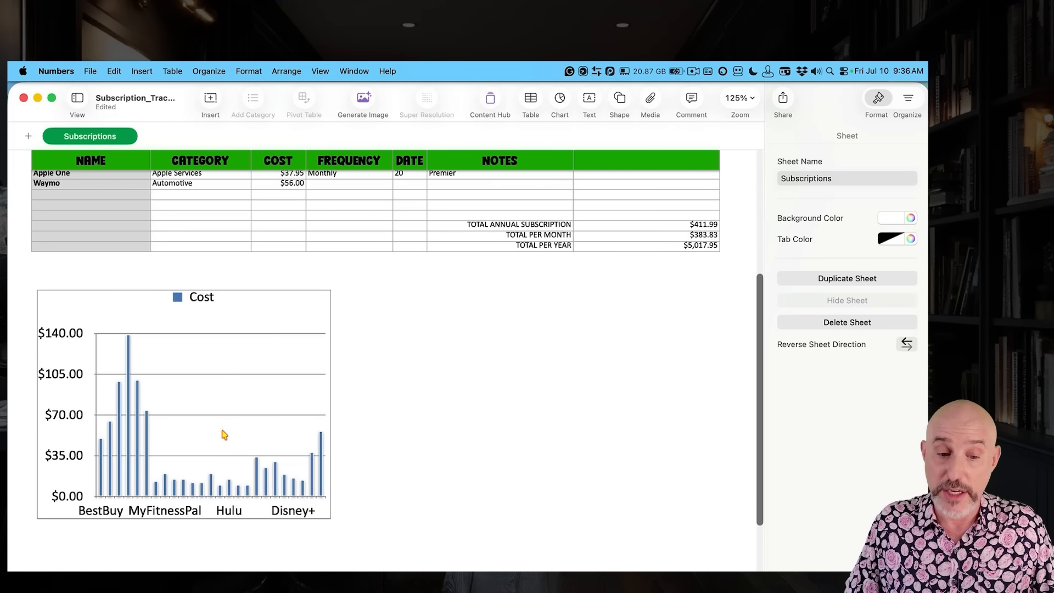
Step: Set the label angle of the column chart's category (X) axis to Left Diagonal
left_click(225, 435)
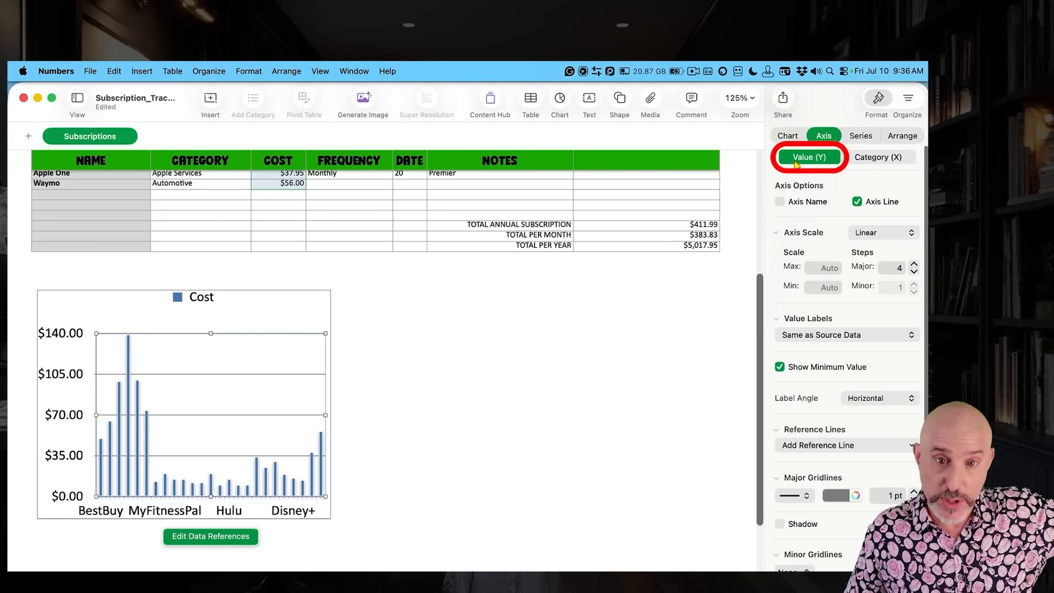
left_click(889, 159)
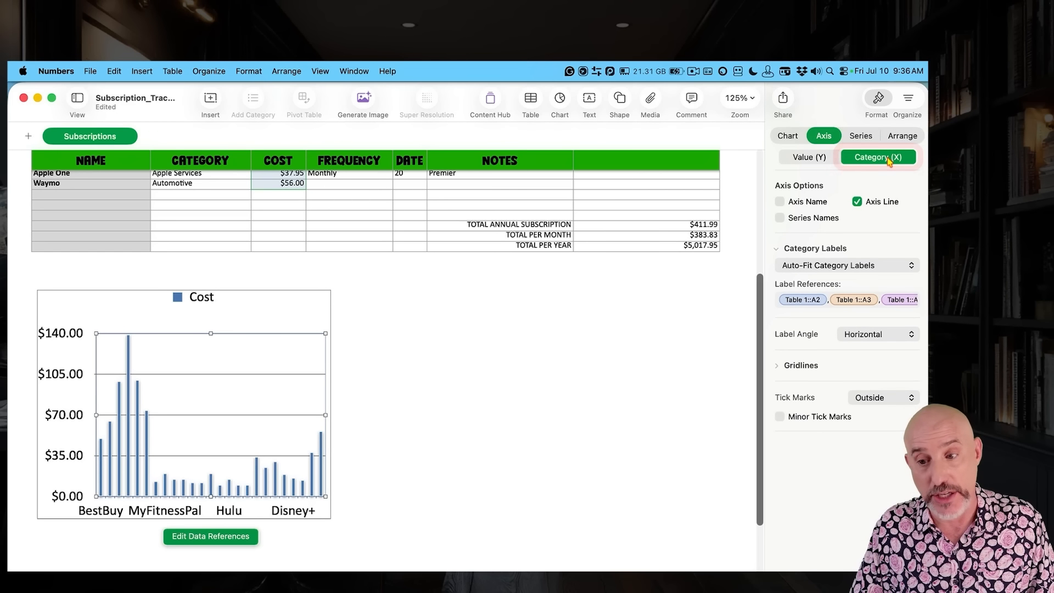
left_click(846, 336)
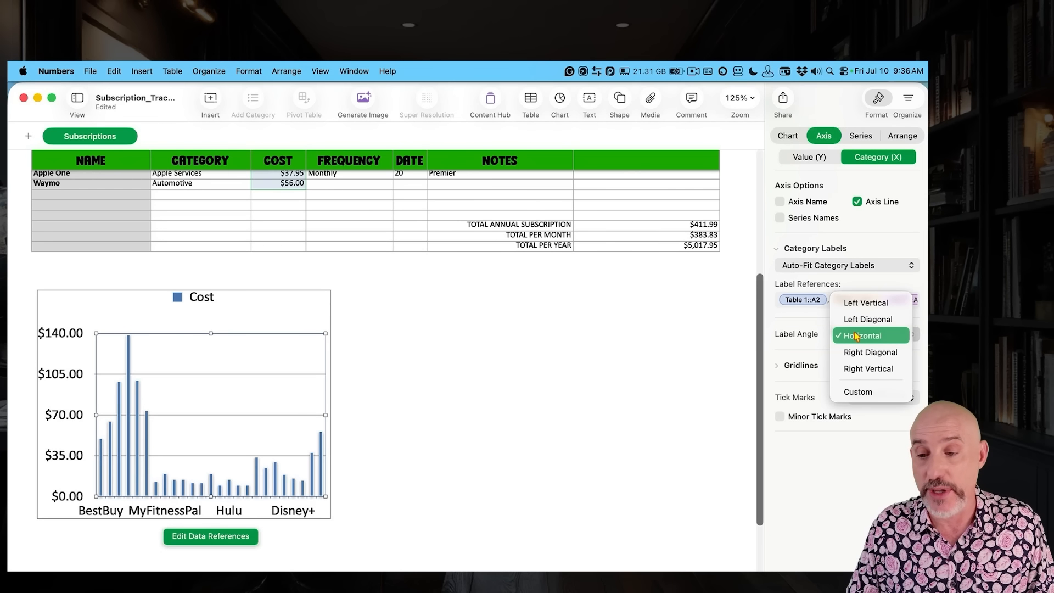
left_click(856, 320)
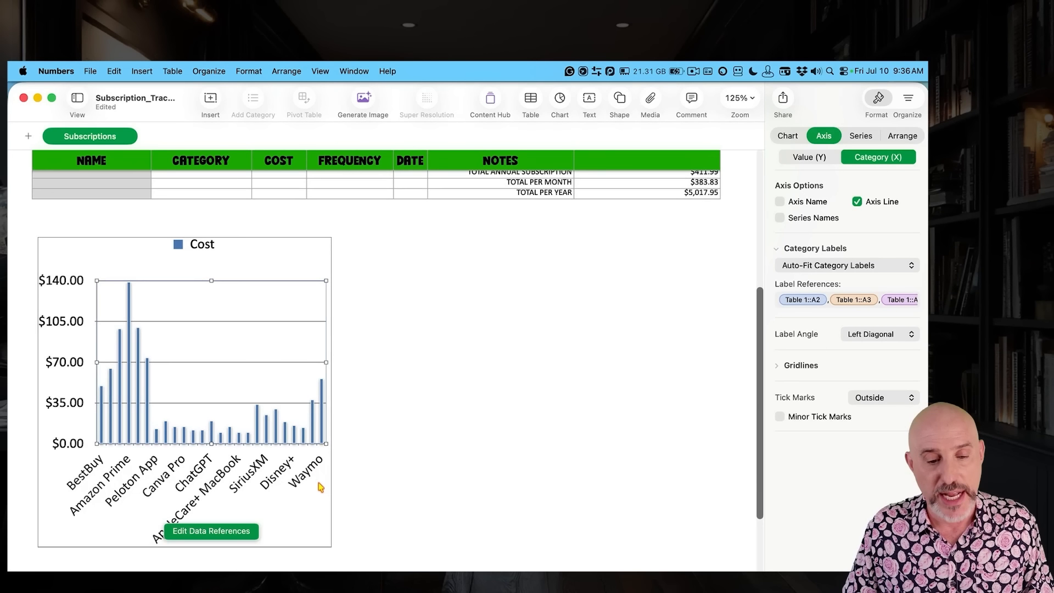
Step: Widen the column chart to nearly the table's full width so every subscription name has room on the axis
left_click(319, 498)
left_click(310, 443)
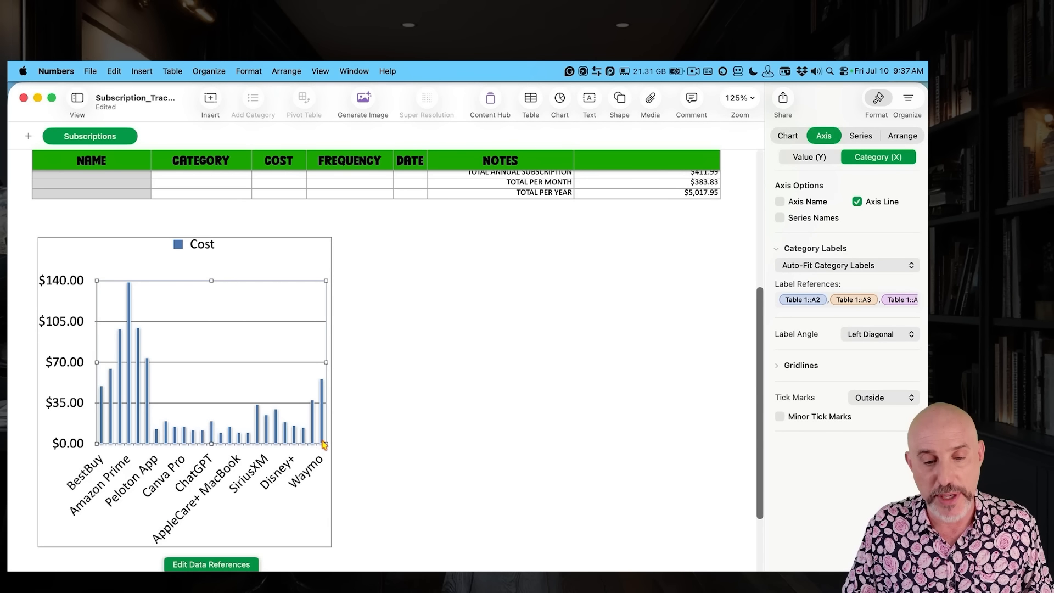
left_click_drag(324, 445, 671, 442)
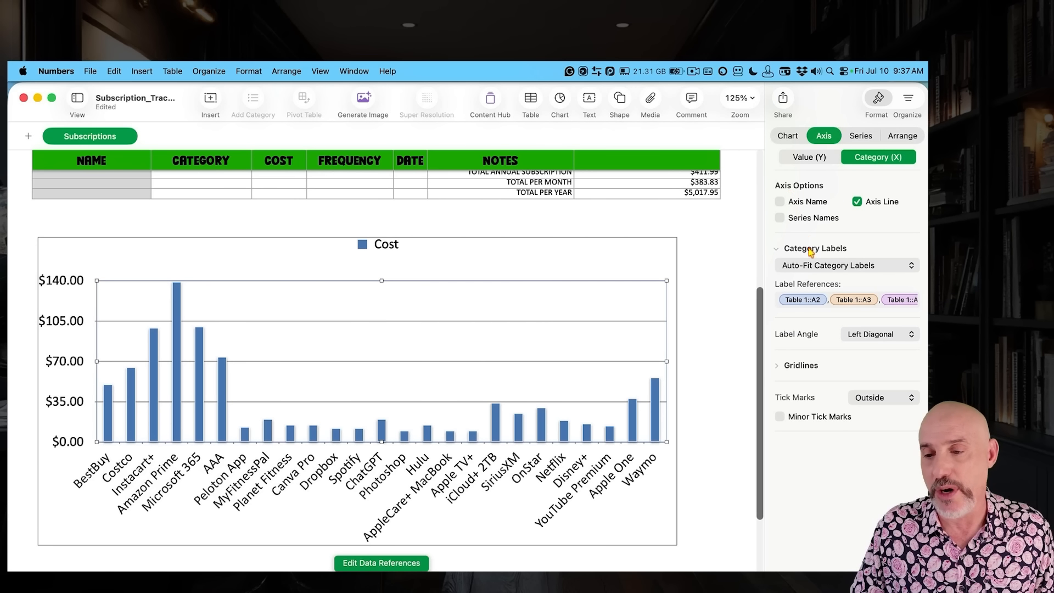
Step: Show value labels on the chart's cost series, formatted as Same as Source Data
left_click(859, 135)
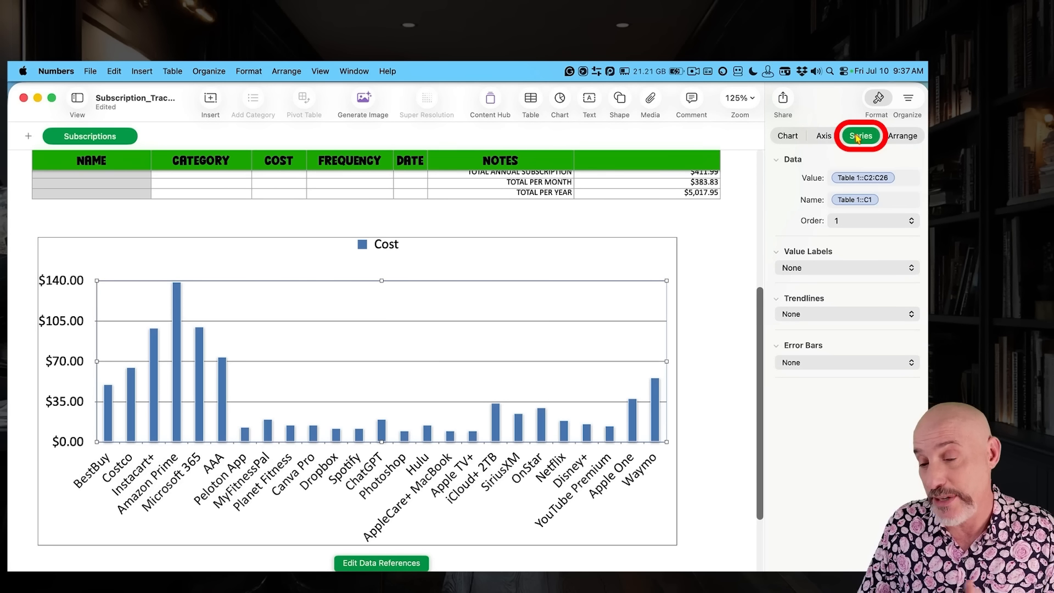
left_click(806, 269)
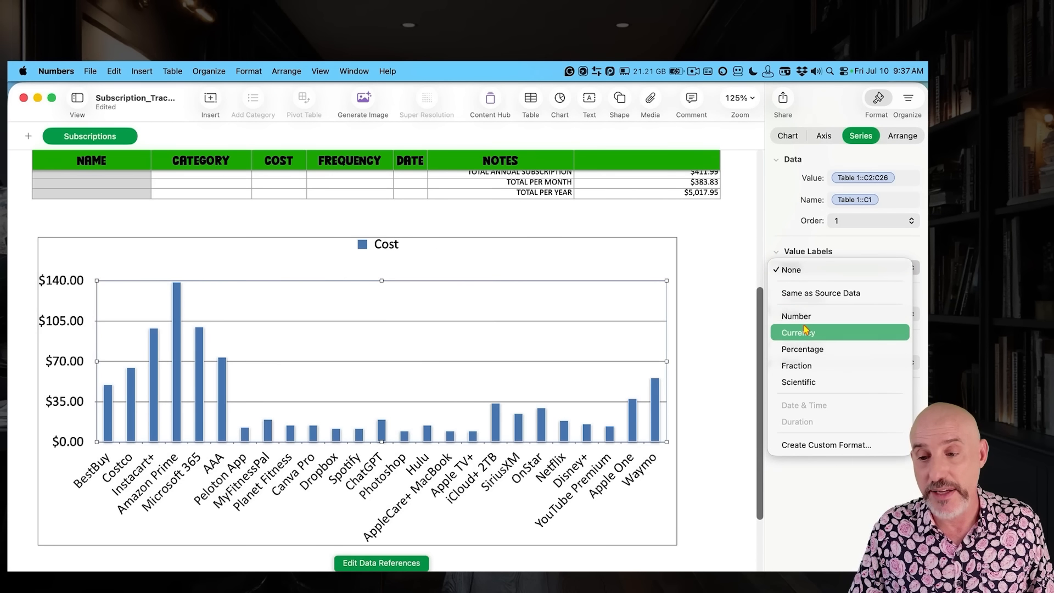
left_click(803, 295)
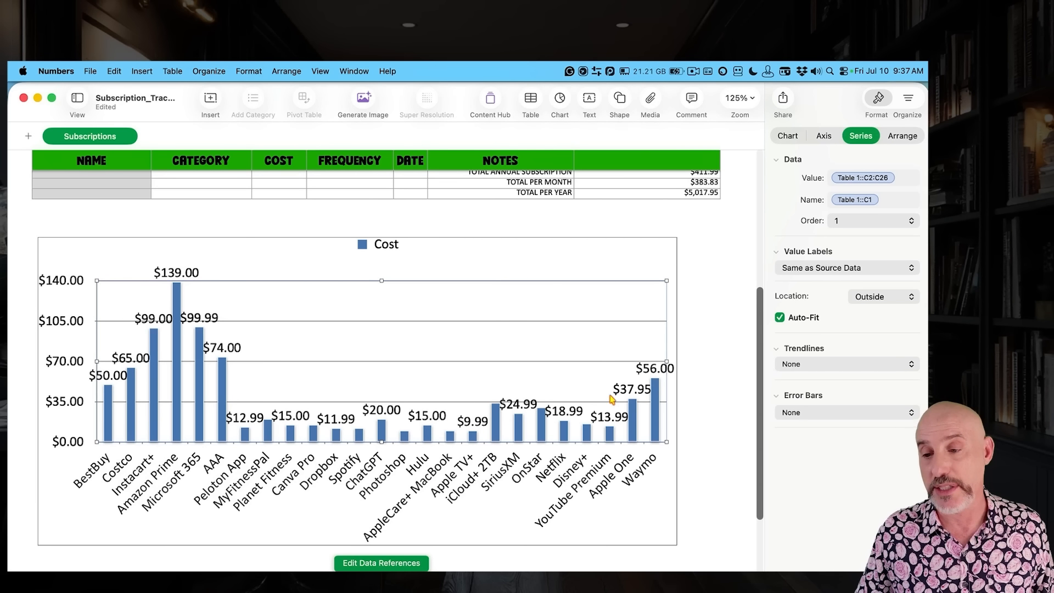
left_click(743, 357)
Step: Insert a 2D pie chart of the COST values from BestBuy to Waymo
scroll(485, 384, "up", 3)
scroll(148, 367, "up", 5)
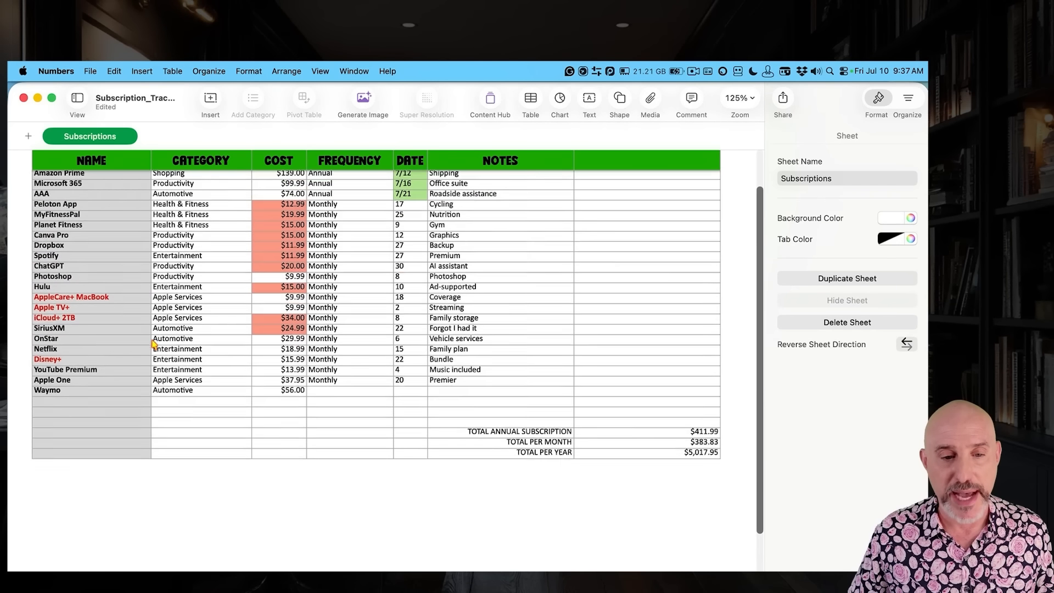
left_click(281, 448)
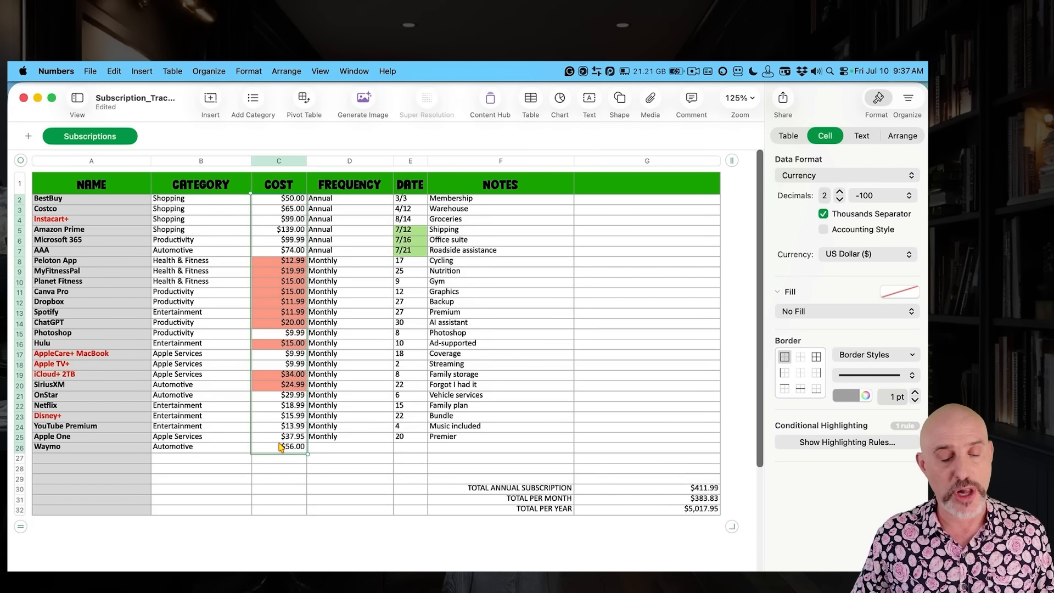
left_click(560, 99)
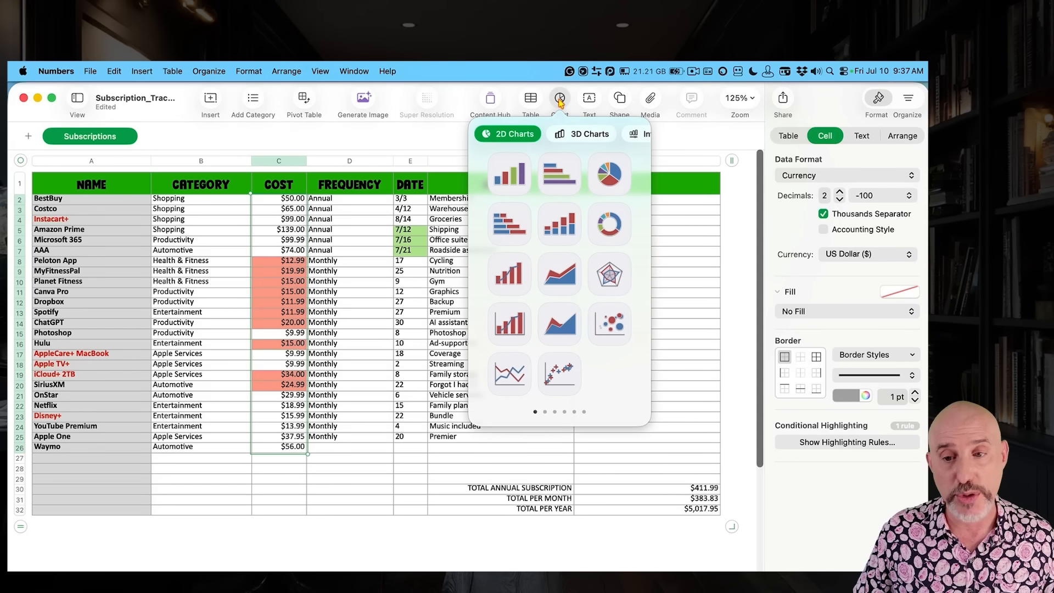
left_click(610, 175)
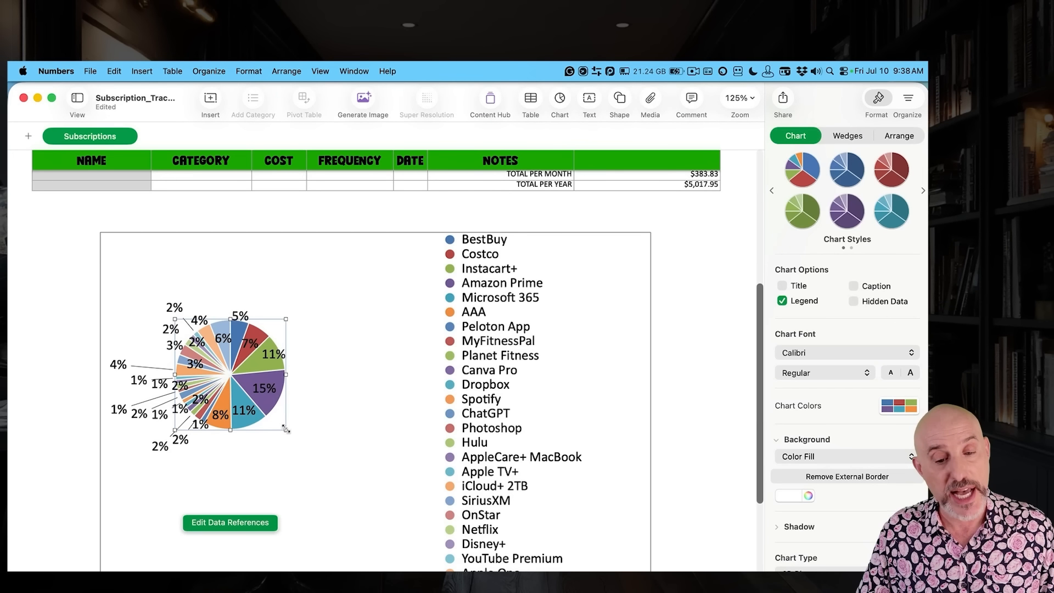
Step: Enlarge the pie to about 2.5 times its width and set its labels' distance from center to 125%
left_click_drag(286, 431, 289, 433)
left_click_drag(290, 432, 391, 543)
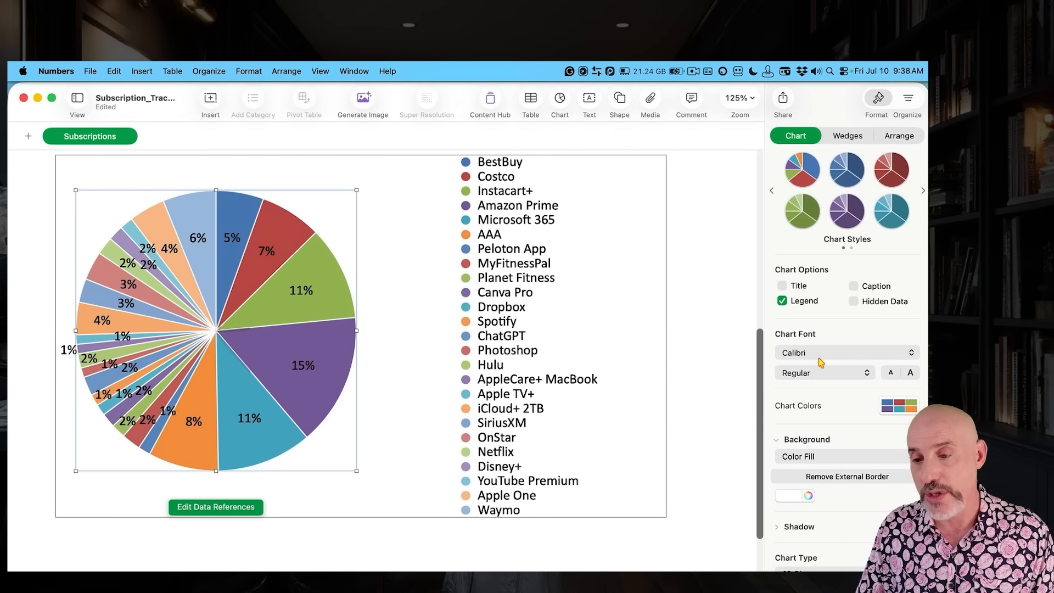
left_click(846, 140)
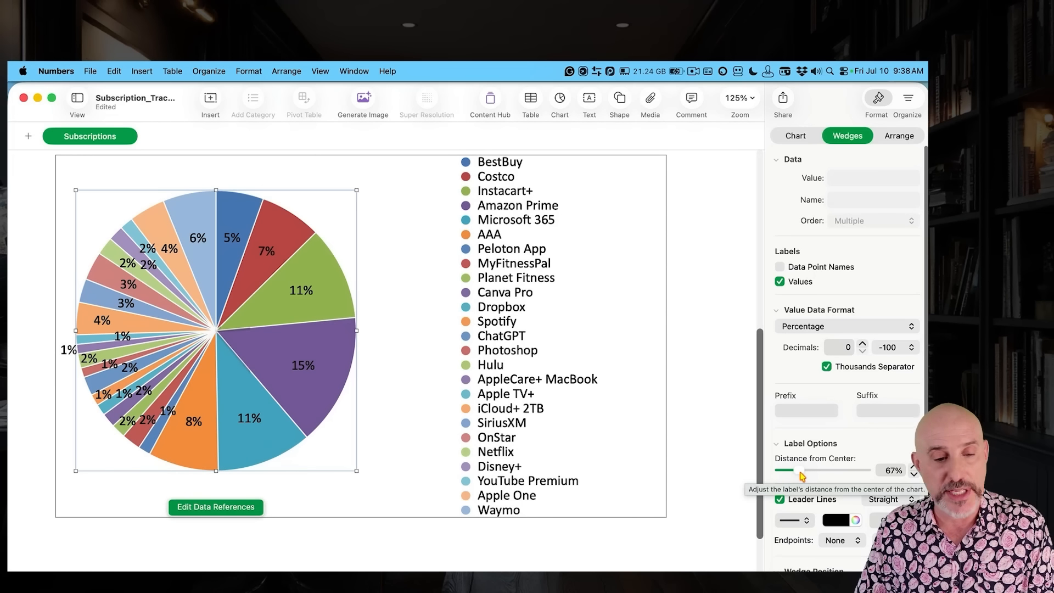
left_click_drag(803, 475, 831, 472)
scroll(821, 439, "down", 2)
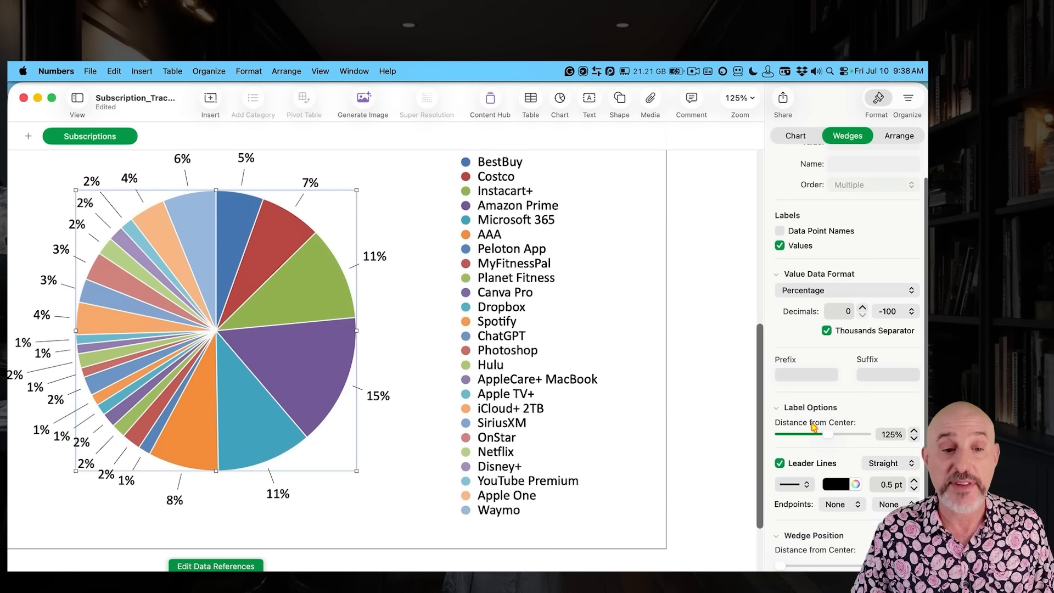
Step: Format the pie chart's leader lines as Angled, 3 pt thick, with arrowheads pointing at the wedges
scroll(813, 429, "down", 1)
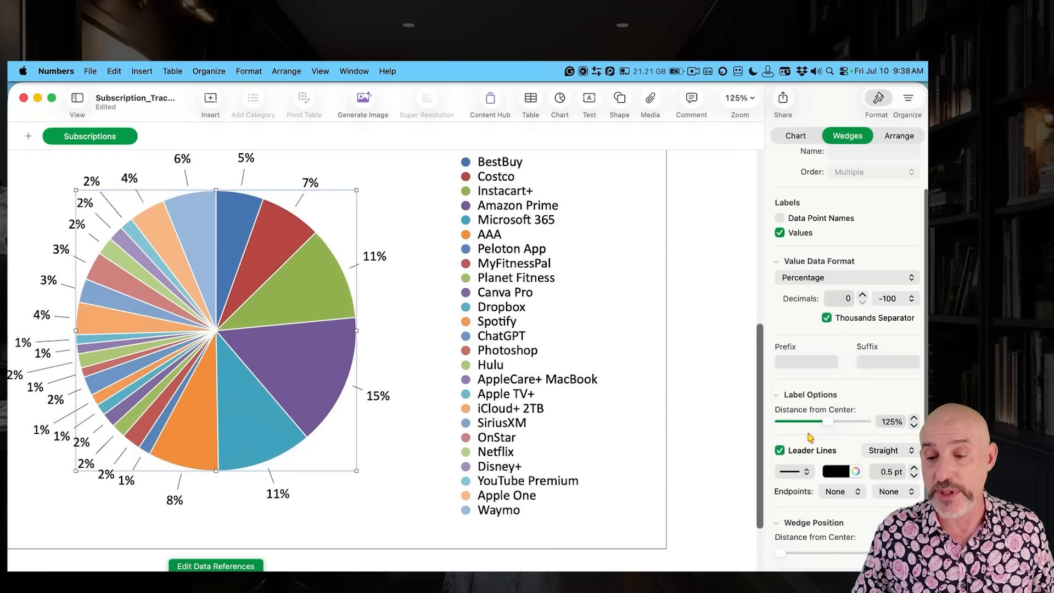
left_click(845, 493)
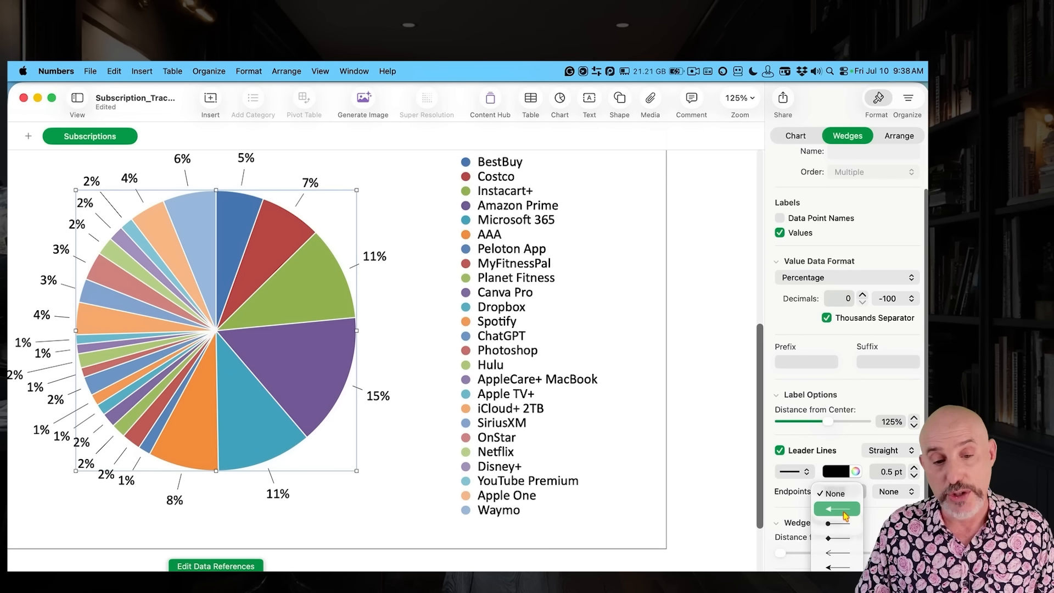
left_click(846, 512)
left_click(915, 469)
left_click(914, 469)
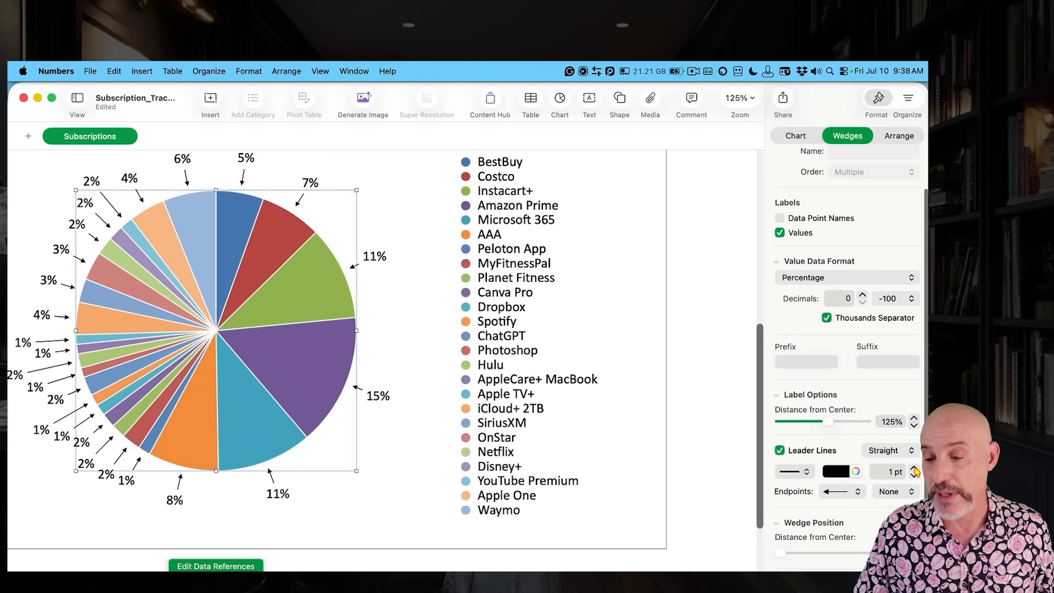
left_click(915, 469)
left_click(914, 469)
left_click(885, 452)
left_click(876, 470)
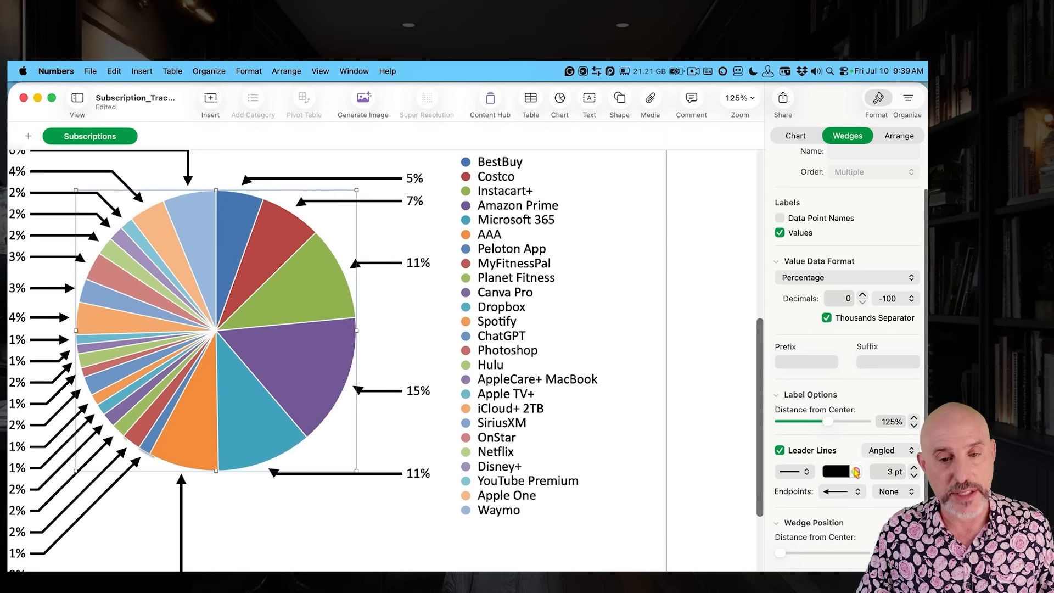
Step: Add data point names to the pie chart's wedge labels and format their values as Currency
scroll(395, 436, "up", 3)
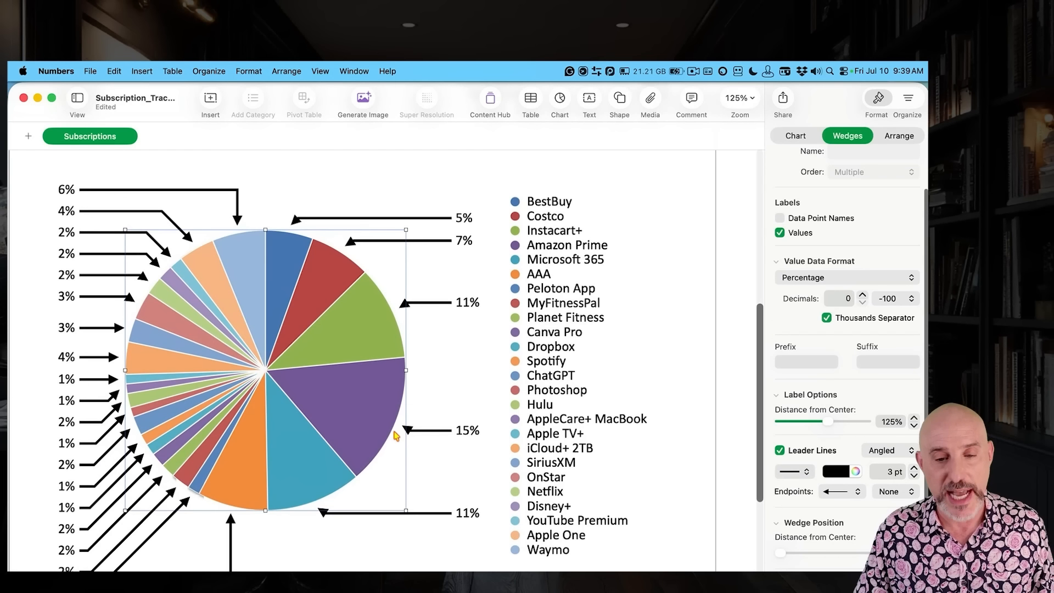
scroll(820, 286, "up", 2)
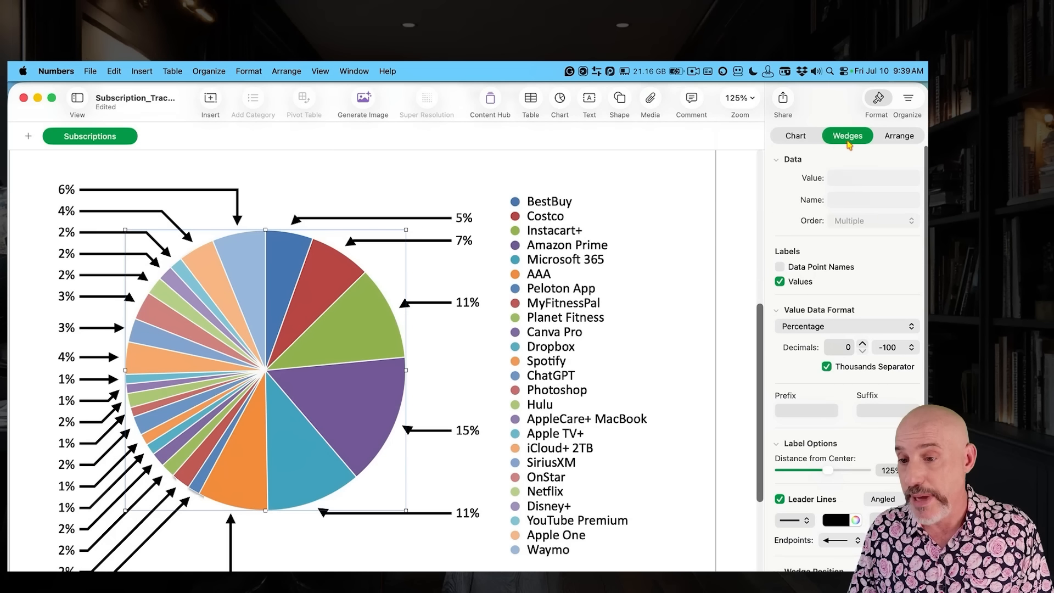
left_click(780, 267)
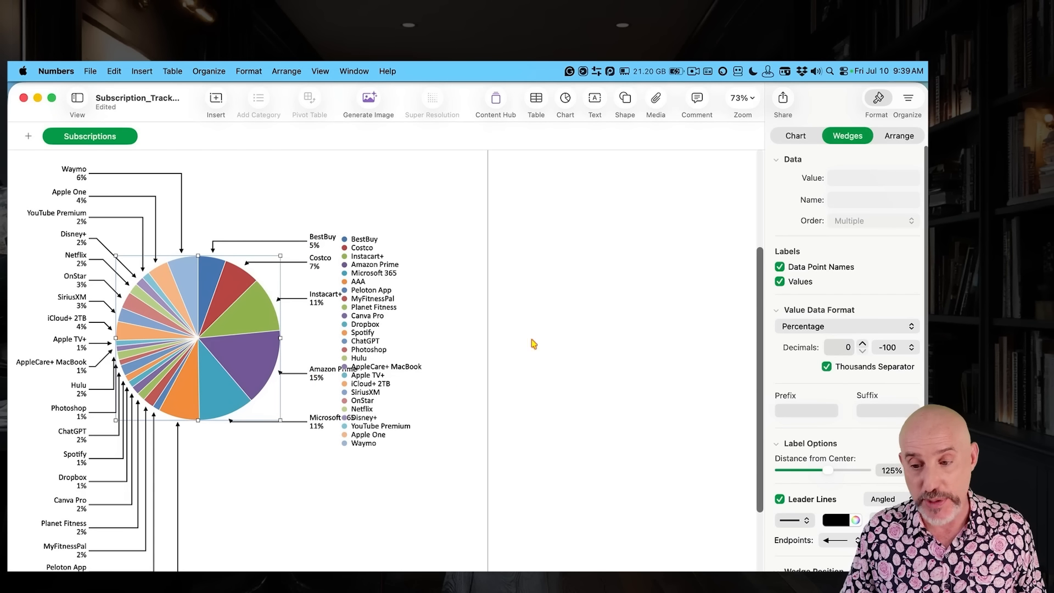
left_click(804, 331)
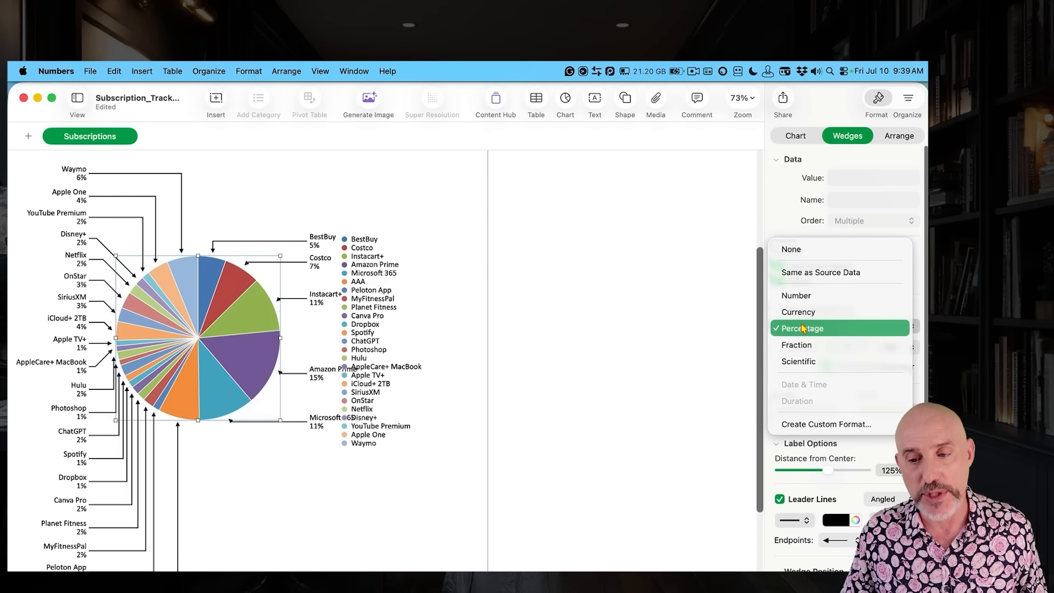
left_click(800, 315)
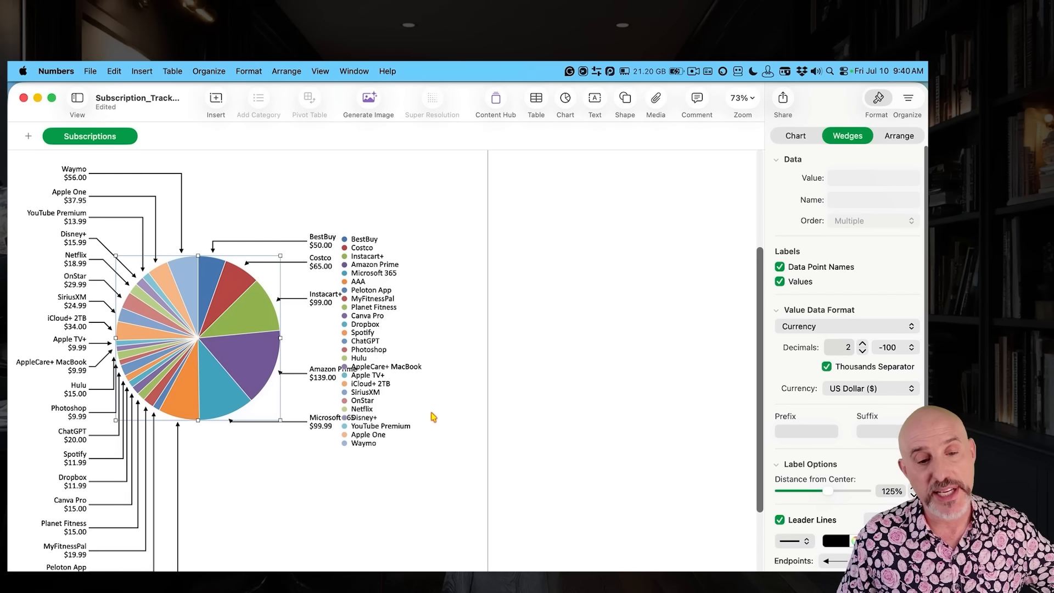
left_click(256, 368)
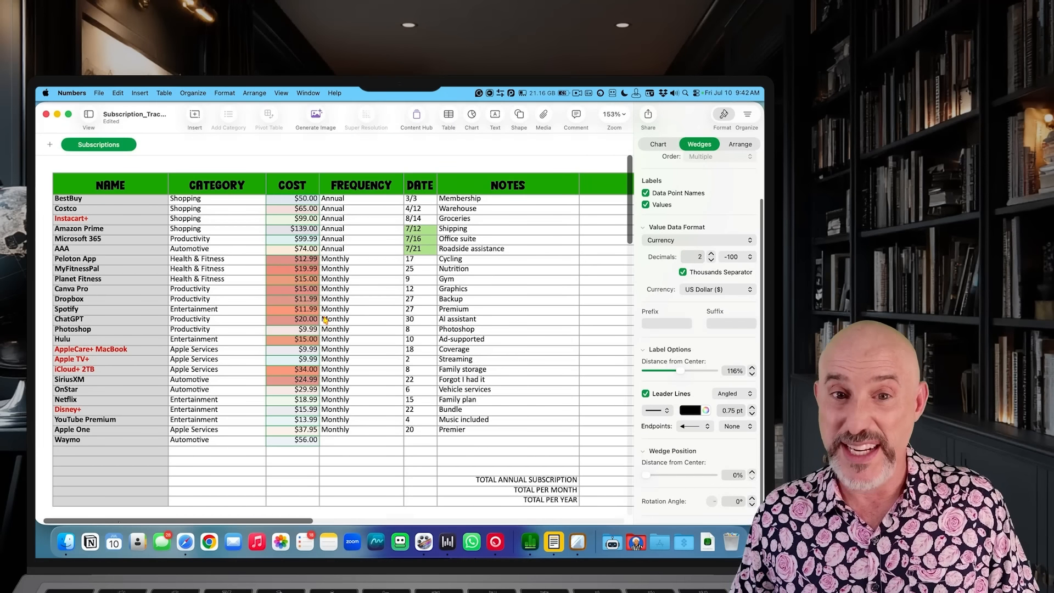
Step: Examine the pie chart of subscription costs below the table
scroll(325, 320, "down", 15)
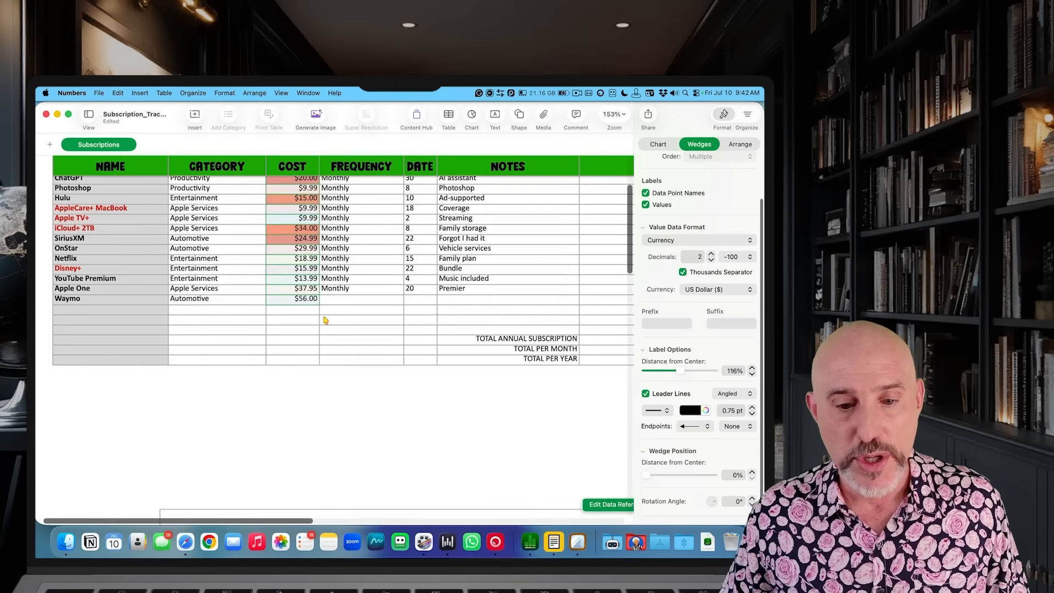
scroll(324, 320, "down", 5)
left_click(318, 320)
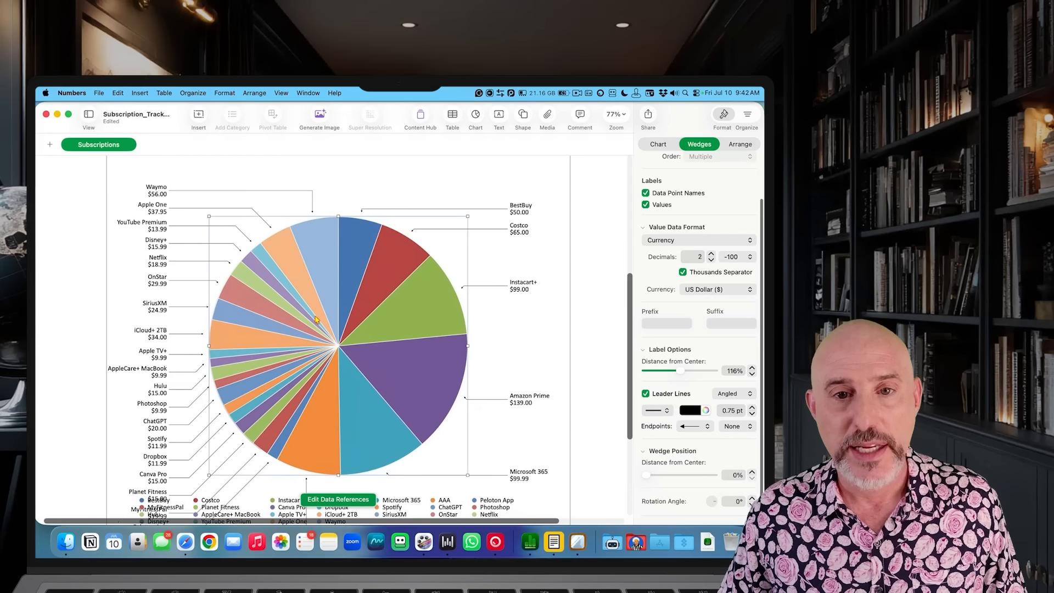